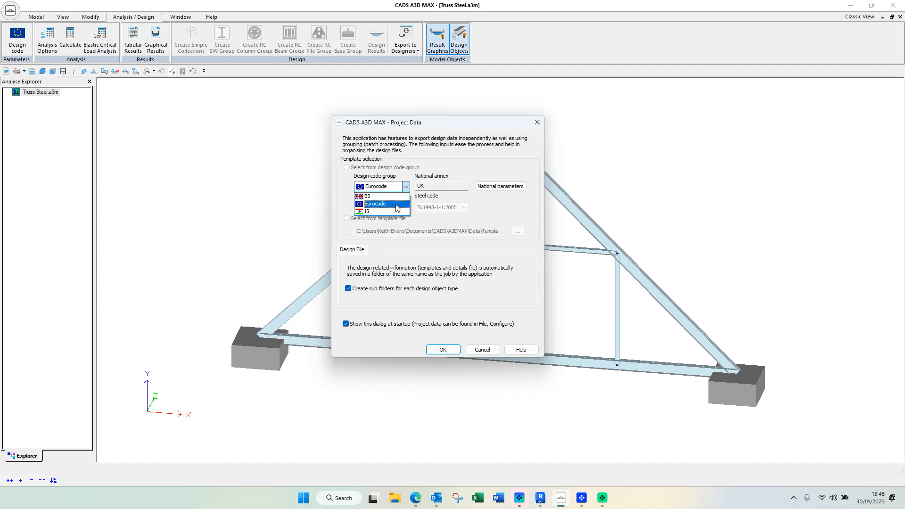
# Step: Set the design code group to Eurocode and accept the project data
pyautogui.click(397, 205)
pyautogui.click(439, 352)
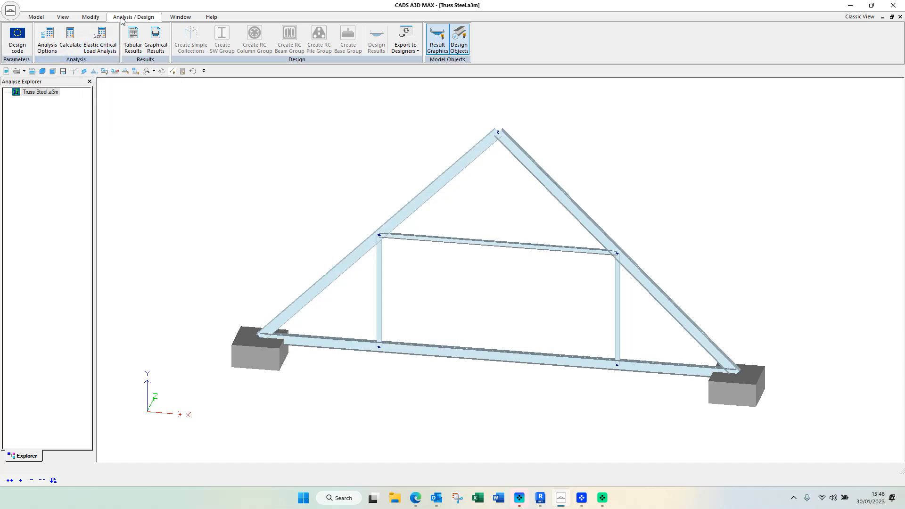
# Step: Run automatic load combination generation with persistent and transient situations, characteristic serviceability combinations and Expression 6.10
pyautogui.click(36, 17)
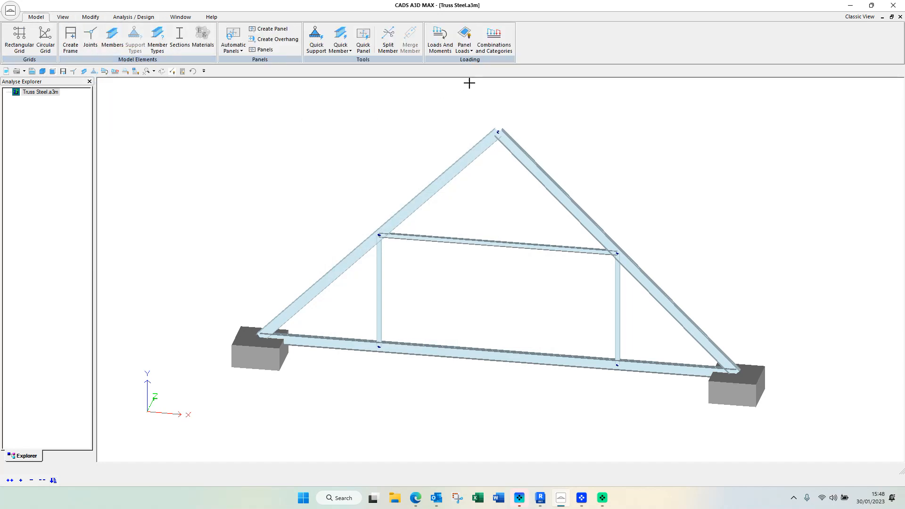
pyautogui.click(490, 49)
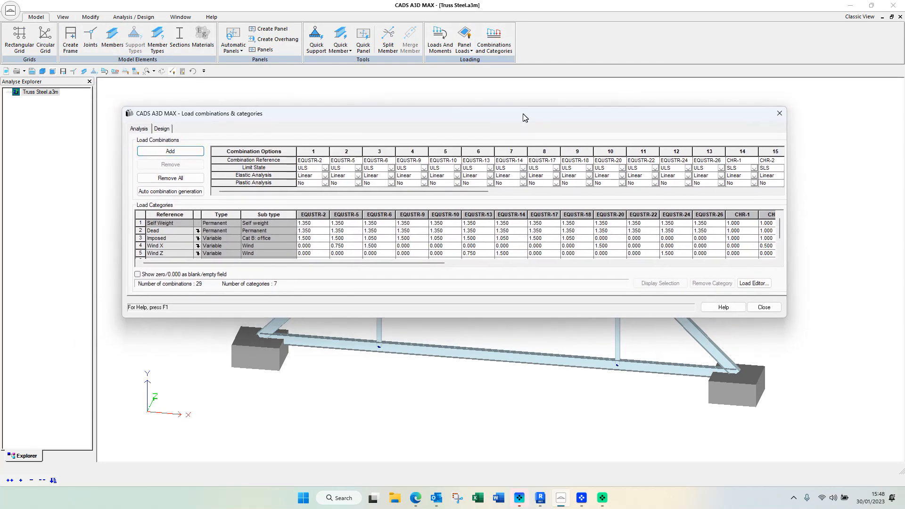
pyautogui.click(162, 194)
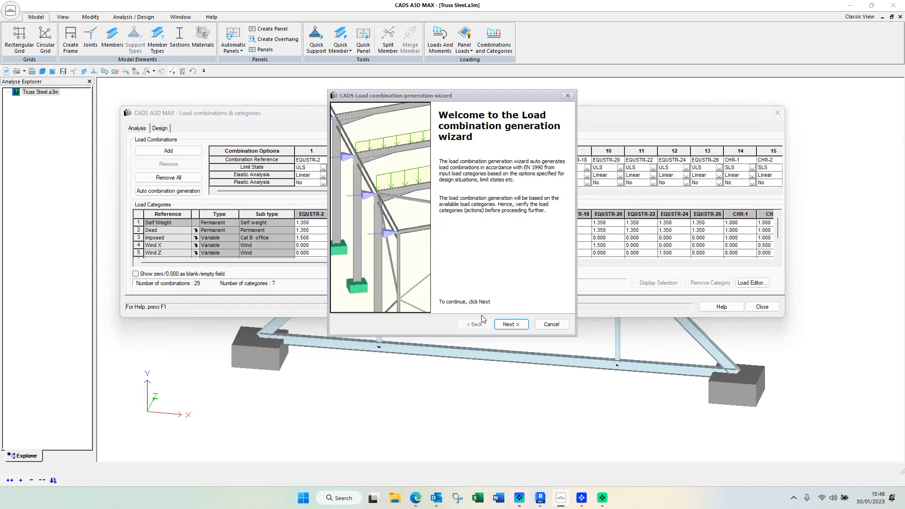
pyautogui.click(508, 325)
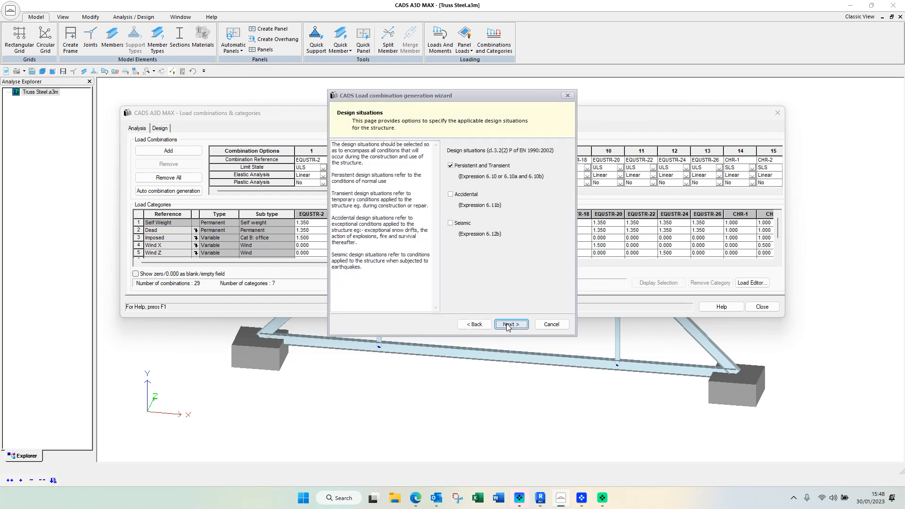
pyautogui.click(507, 325)
pyautogui.click(508, 326)
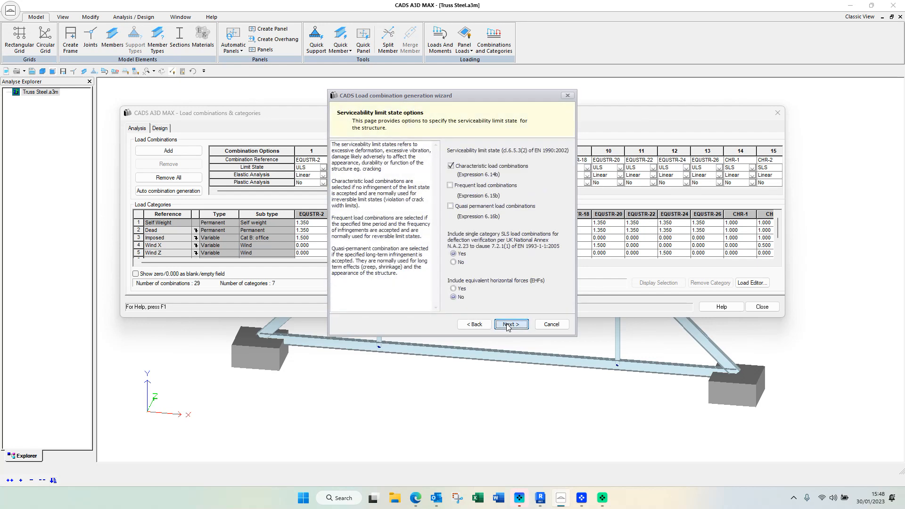
pyautogui.click(508, 326)
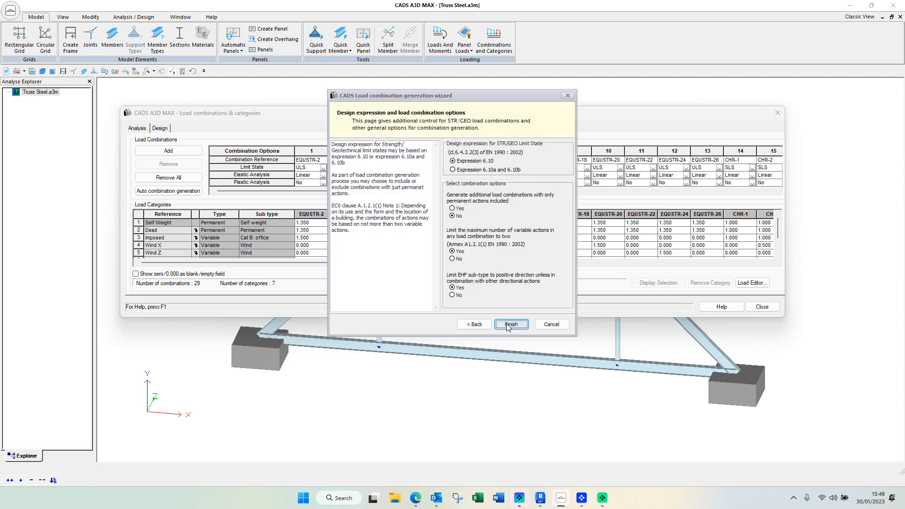
pyautogui.click(507, 325)
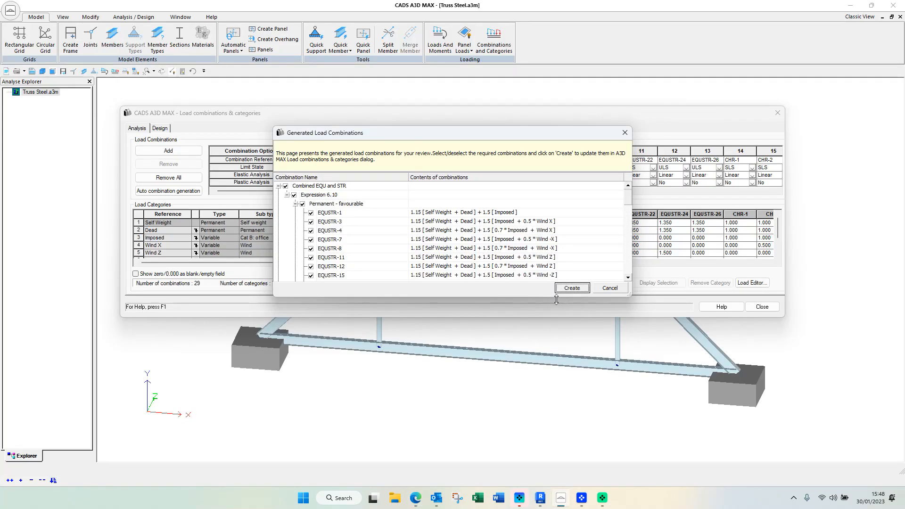
# Step: Review the generated load combinations, toggle CHR-2 and CHR-3, and close the list without creating any
pyautogui.moveTo(556, 299); pyautogui.dragTo(557, 453)
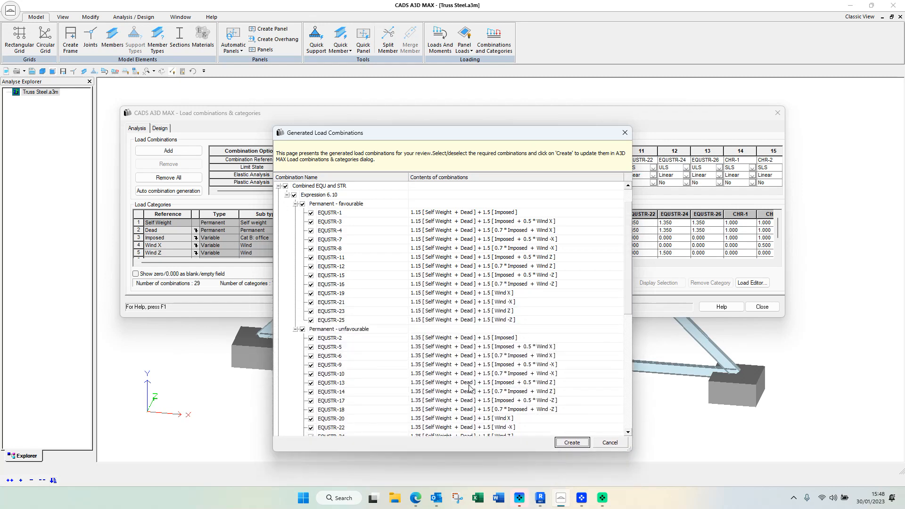
pyautogui.scroll(-4, 447, 357)
pyautogui.scroll(-5, 447, 357)
pyautogui.click(320, 257)
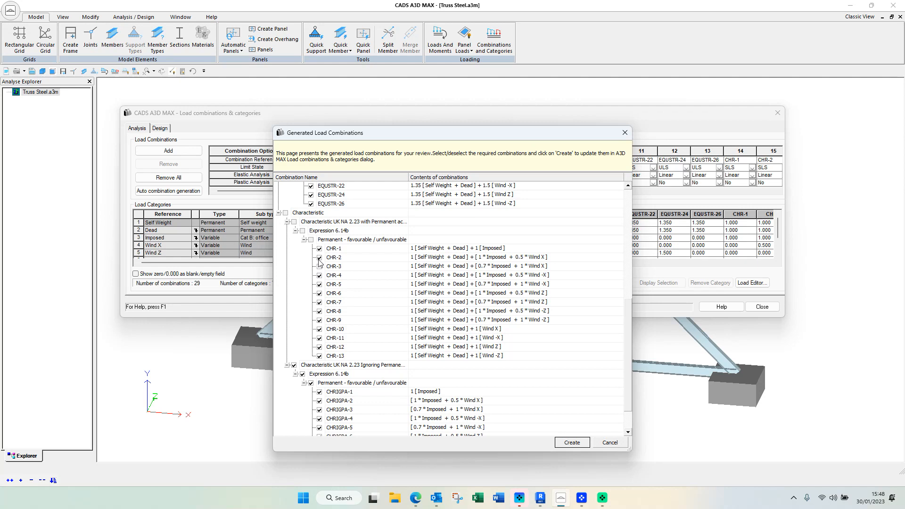
pyautogui.click(319, 266)
pyautogui.scroll(2, 307, 234)
pyautogui.scroll(5, 372, 262)
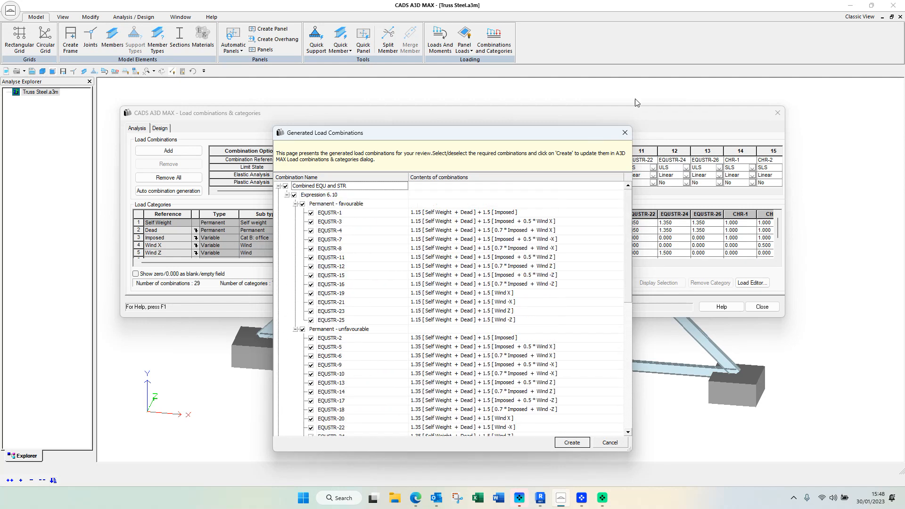
pyautogui.click(625, 132)
# Step: Examine the limit states and category factors of the existing load combinations across the whole table
pyautogui.moveTo(592, 120); pyautogui.dragTo(559, 95)
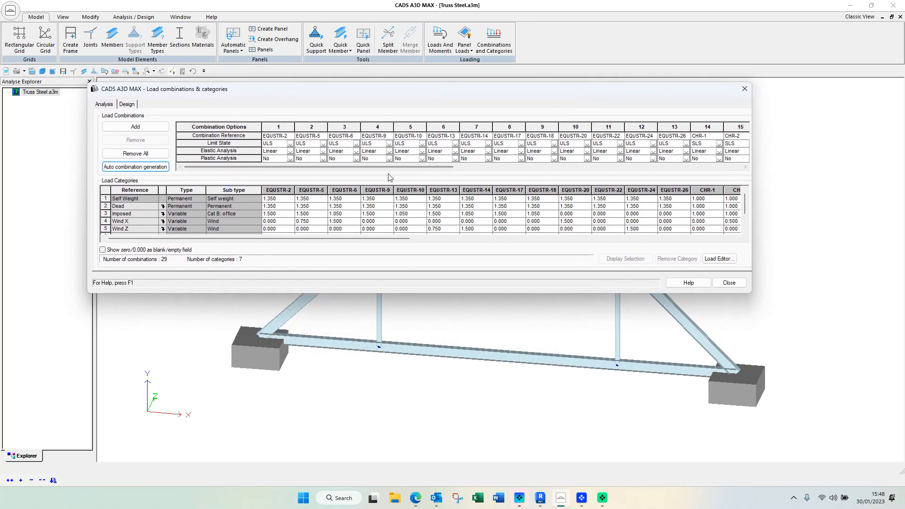
pyautogui.moveTo(389, 166); pyautogui.dragTo(632, 163)
pyautogui.click(521, 145)
pyautogui.click(521, 145)
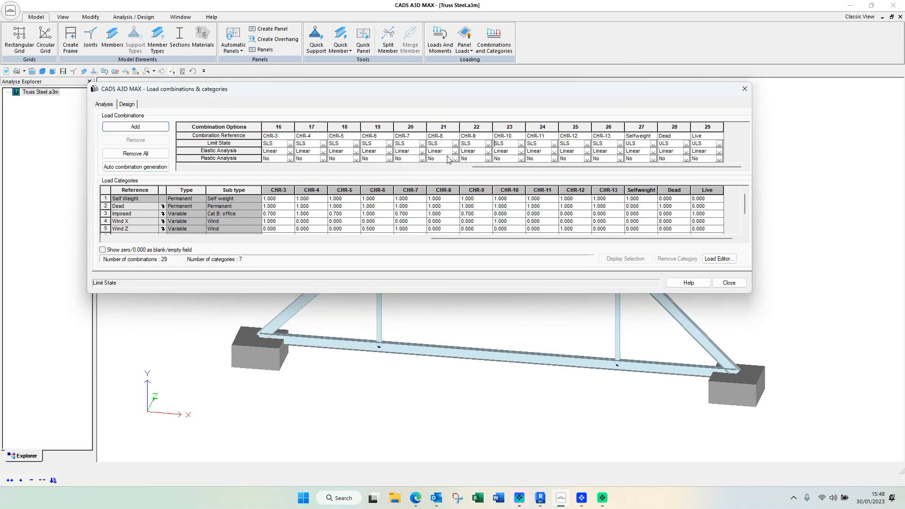
pyautogui.moveTo(530, 168); pyautogui.dragTo(336, 170)
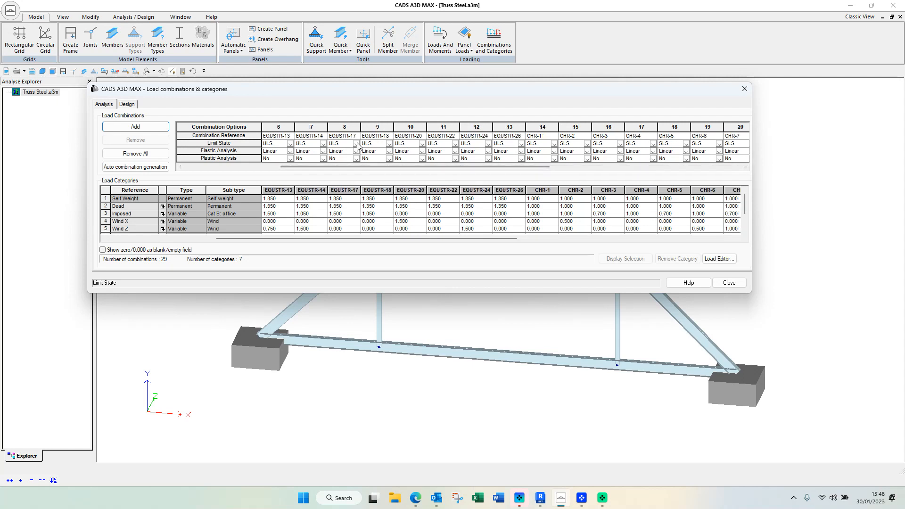
pyautogui.moveTo(503, 169); pyautogui.dragTo(717, 151)
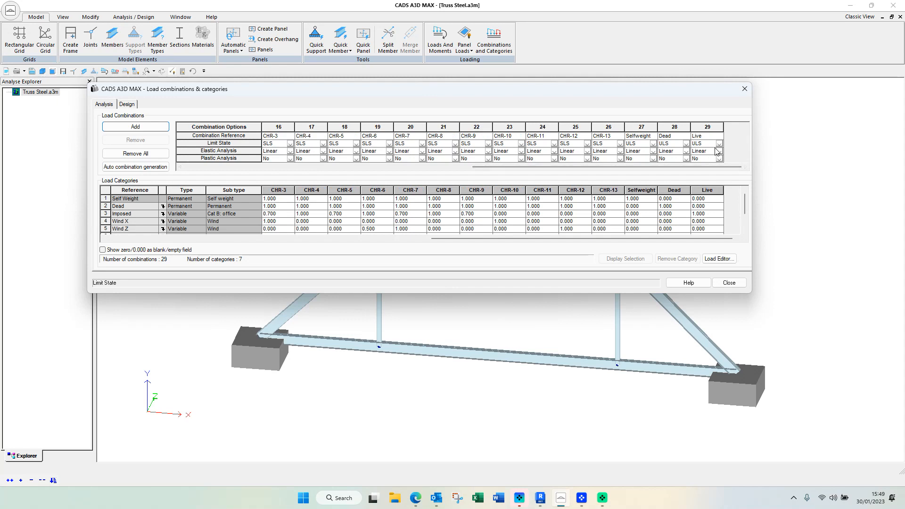
# Step: Add a new load combination and check its limit state, elastic analysis and plastic analysis options
pyautogui.click(140, 126)
pyautogui.click(641, 137)
pyautogui.click(666, 136)
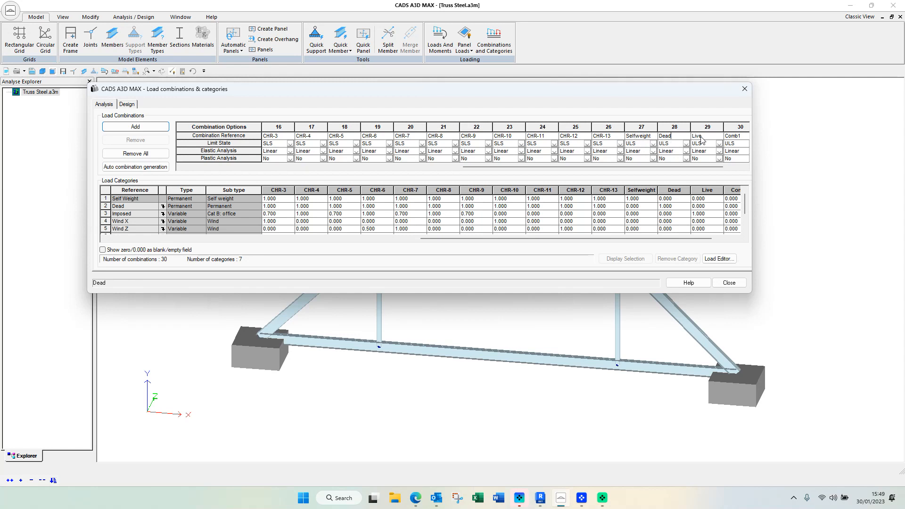
pyautogui.click(731, 137)
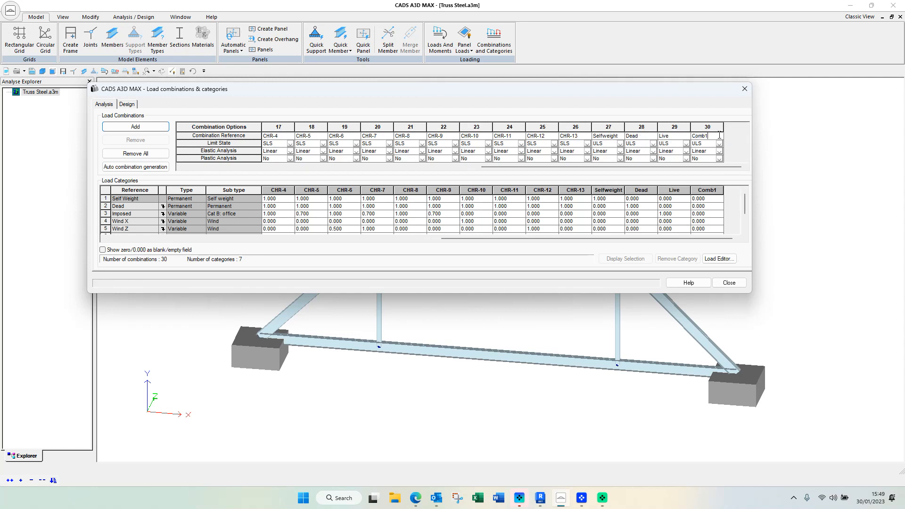
pyautogui.click(721, 143)
pyautogui.click(721, 144)
pyautogui.click(720, 152)
pyautogui.click(720, 154)
pyautogui.click(721, 160)
pyautogui.click(720, 160)
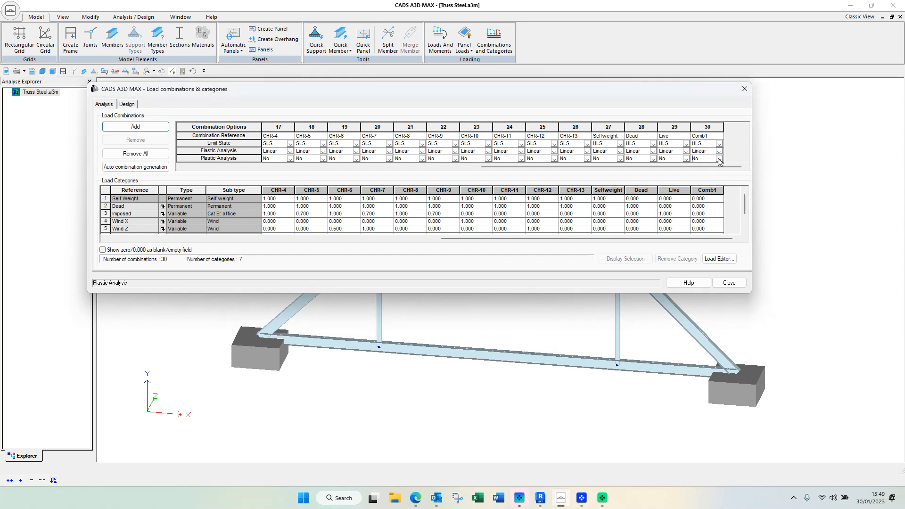
# Step: Remove the newly added load combination and close the load combinations and categories
pyautogui.click(705, 136)
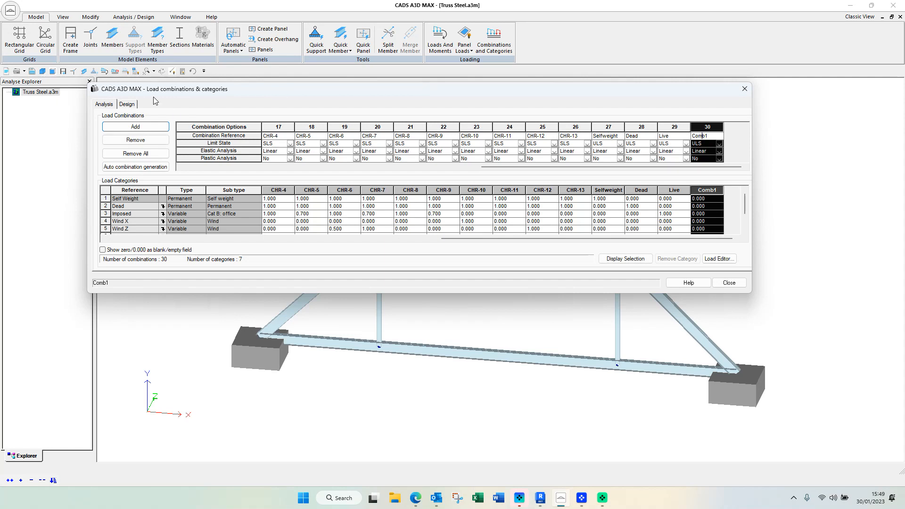
pyautogui.click(136, 140)
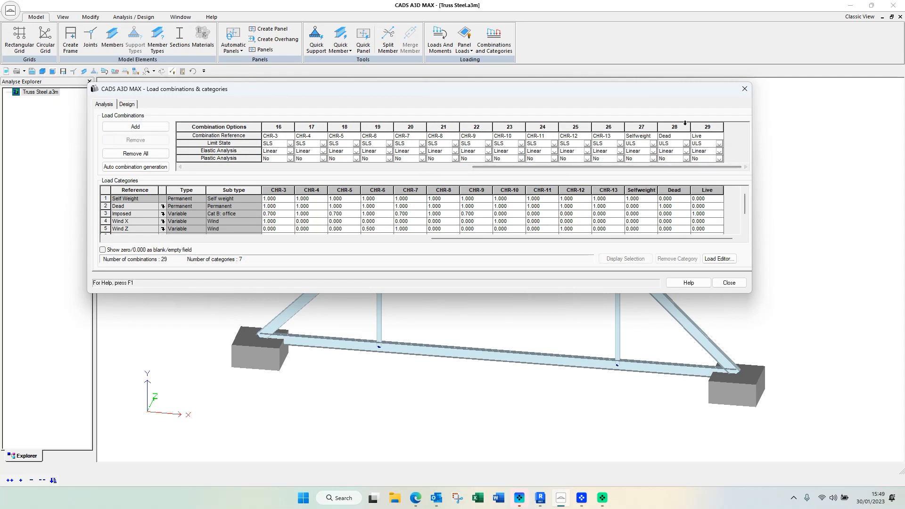
pyautogui.click(744, 90)
# Step: Calculate the analysis of the truss and place the results beside the model
pyautogui.moveTo(546, 205); pyautogui.dragTo(685, 217, button='middle')
pyautogui.scroll(-1, 625, 196)
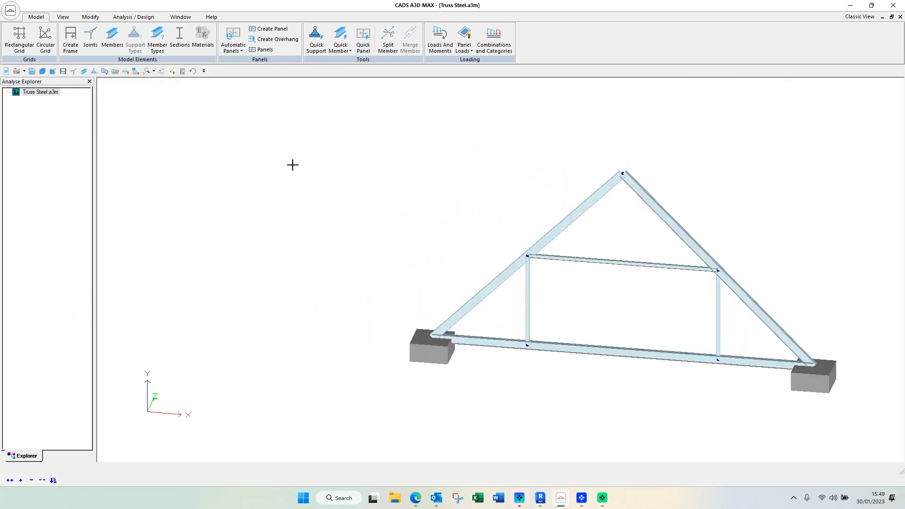
pyautogui.click(128, 17)
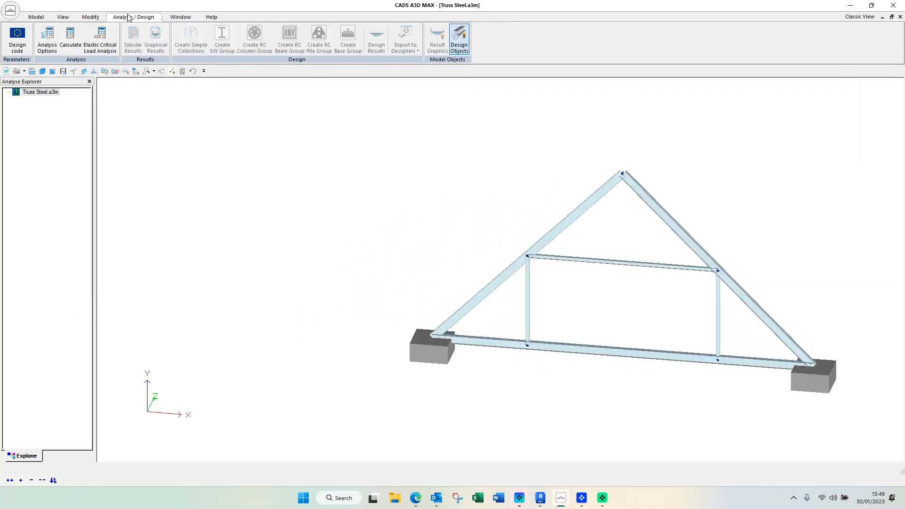
pyautogui.click(70, 39)
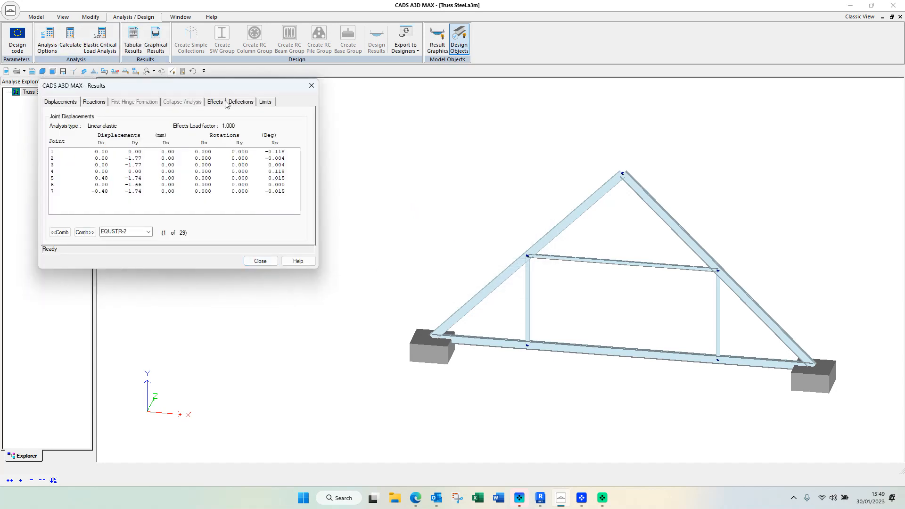
pyautogui.moveTo(214, 85); pyautogui.dragTo(221, 93)
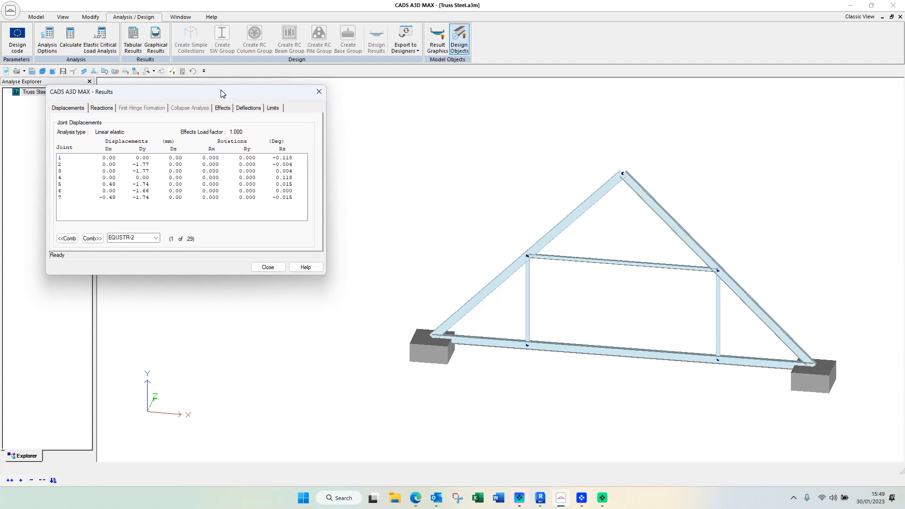
pyautogui.moveTo(644, 267); pyautogui.dragTo(607, 279, button='middle')
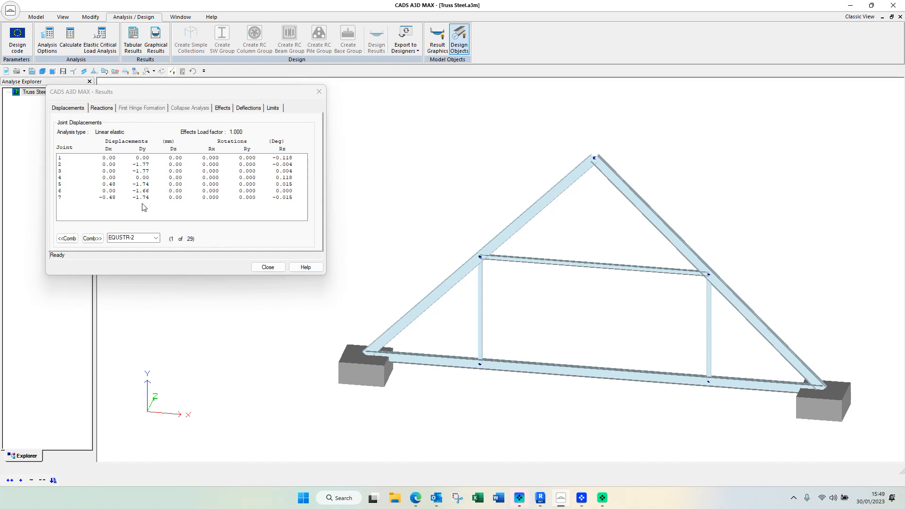
# Step: Check the joint displacements for combination CHR-2, and return to combination EQUSTR-2
pyautogui.click(156, 238)
pyautogui.click(157, 240)
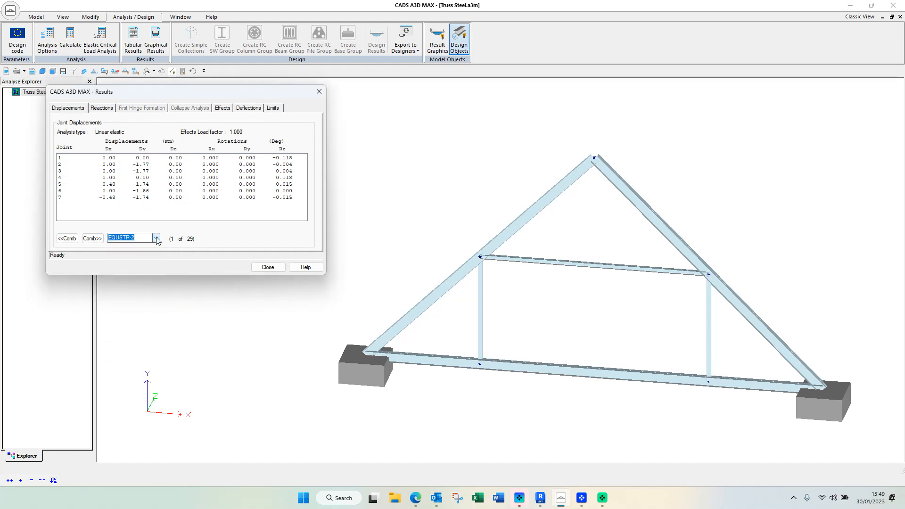
pyautogui.scroll(-1, 158, 239)
pyautogui.click(156, 239)
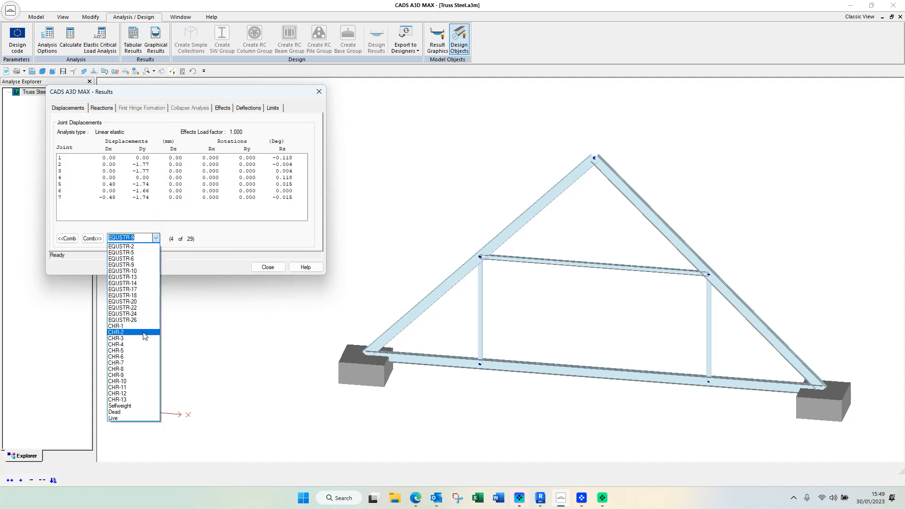
pyautogui.click(142, 332)
pyautogui.click(156, 239)
pyautogui.click(142, 246)
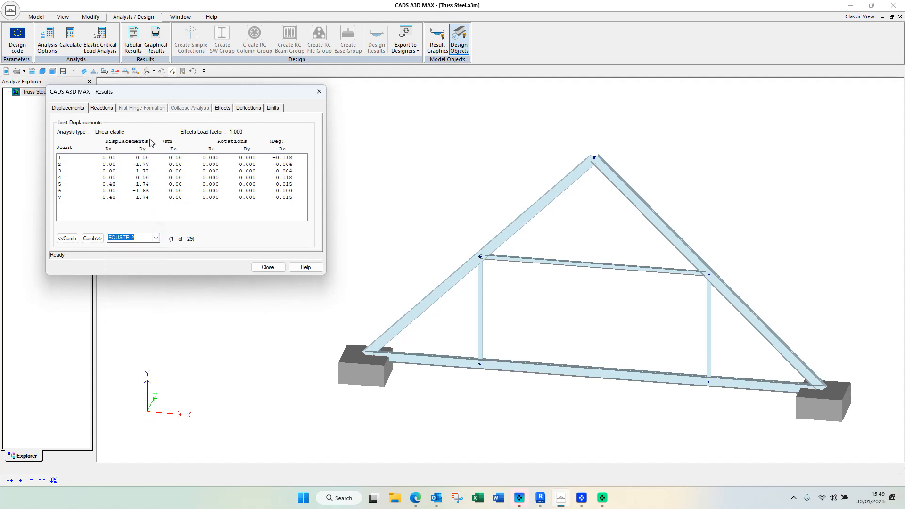
# Step: Examine the support reactions and the load summation check for combination EQUSTR-2
pyautogui.click(100, 109)
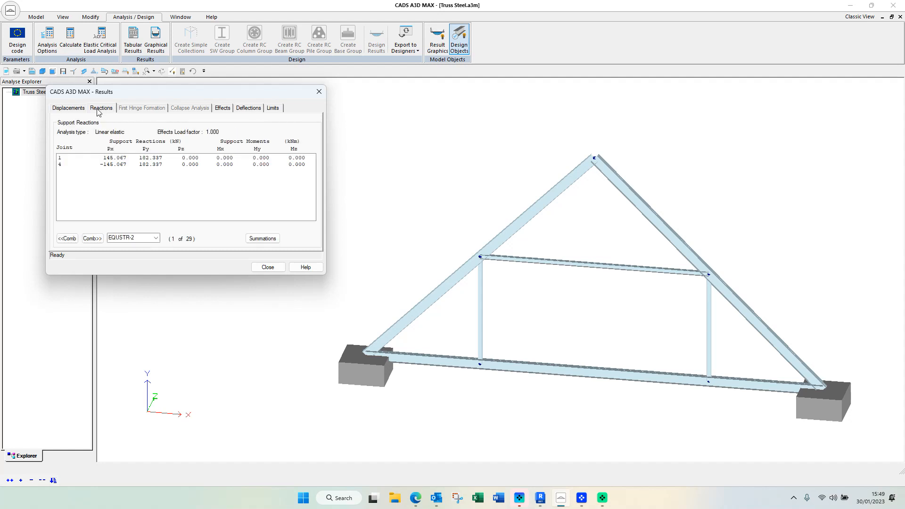
pyautogui.click(268, 239)
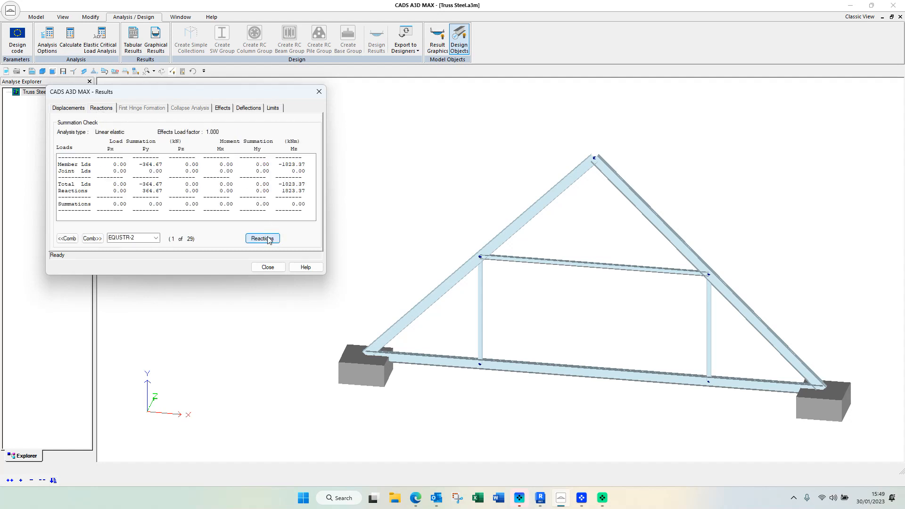
pyautogui.click(255, 240)
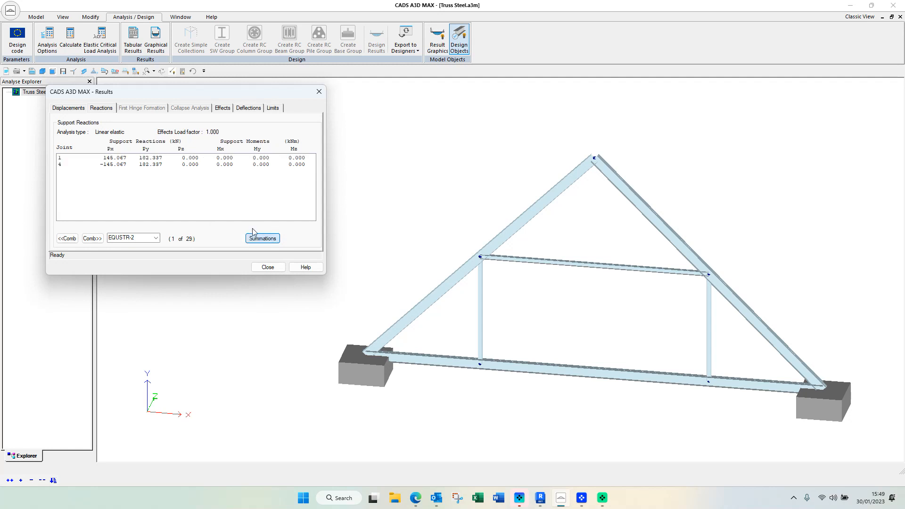
# Step: Examine the effects of member 5 under combination EQUSTR-2 and open its number of intervals for editing
pyautogui.click(223, 109)
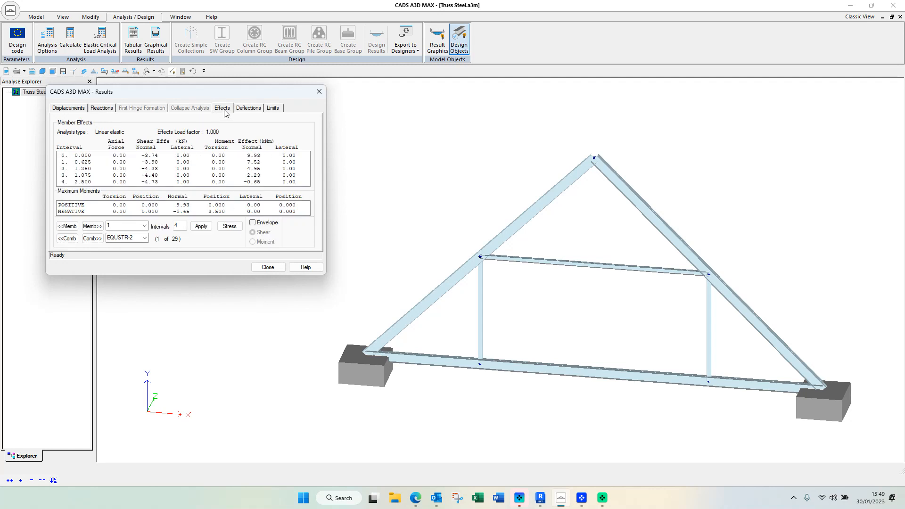
pyautogui.click(248, 109)
pyautogui.click(228, 108)
pyautogui.click(144, 226)
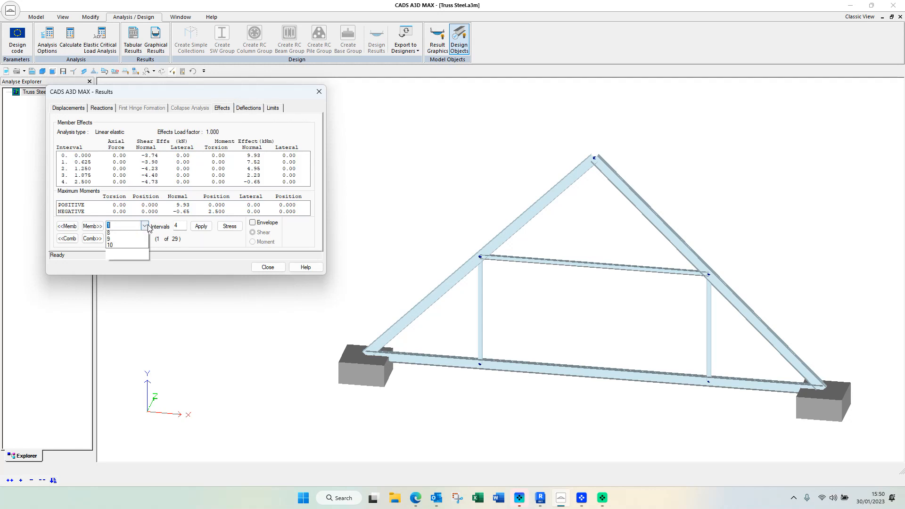
pyautogui.click(138, 258)
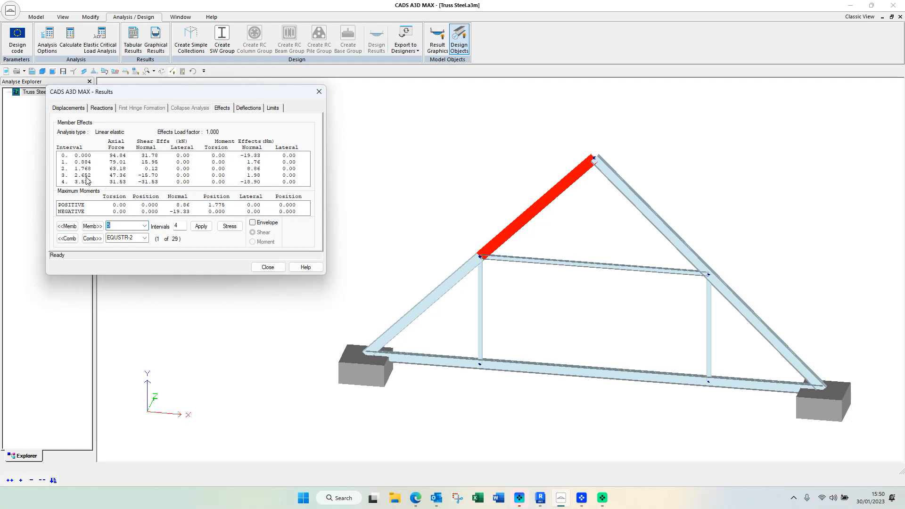
pyautogui.click(181, 225)
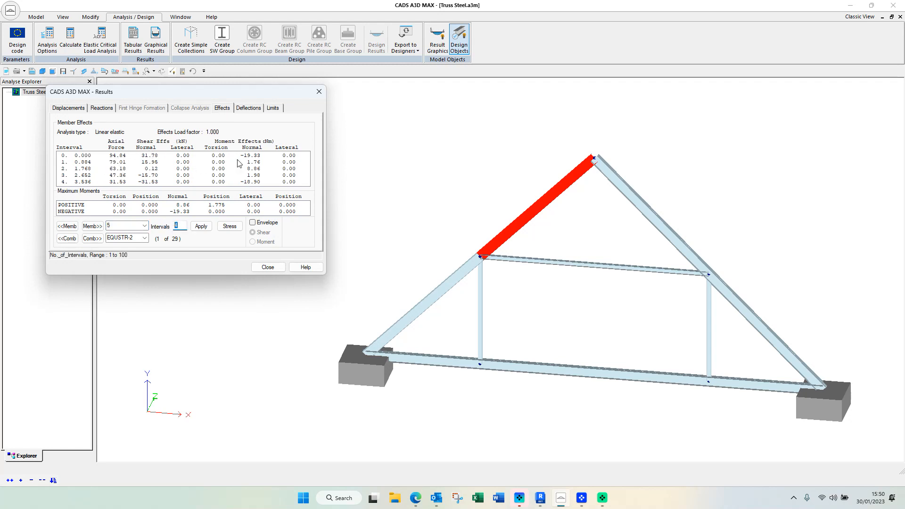
# Step: Examine the member deflections and the deflection limit check for member 5 under combination EQUSTR-2
pyautogui.click(250, 109)
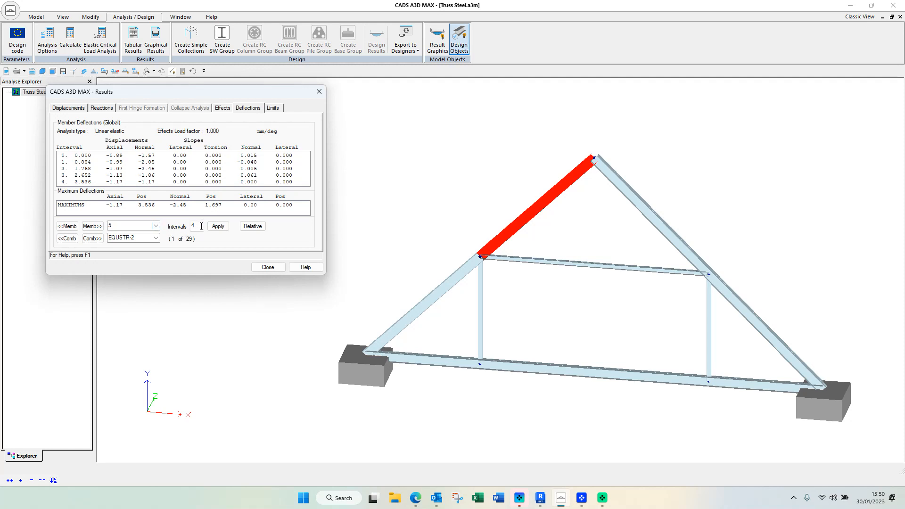
pyautogui.click(273, 109)
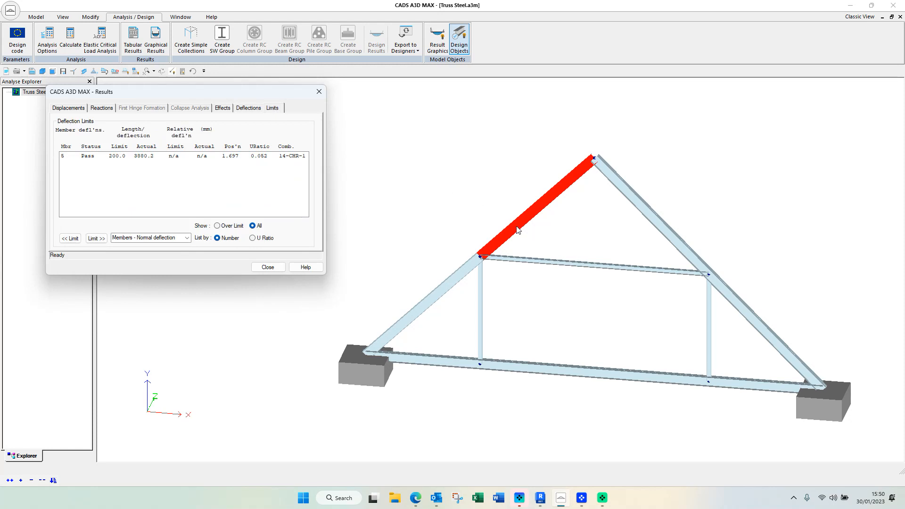
# Step: Inspect the normal and lateral deflection limit options in member 5's attributes and return to its limit check
pyautogui.rightClick(529, 217)
pyautogui.click(555, 267)
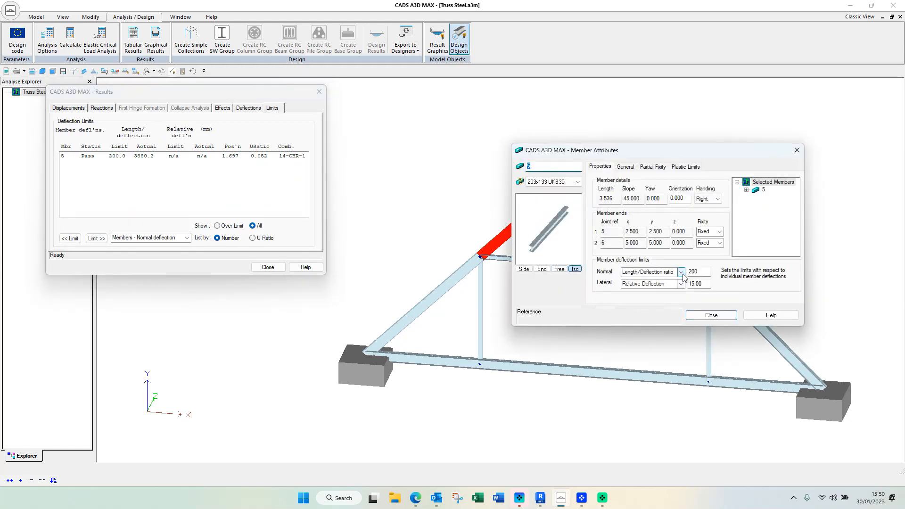
pyautogui.click(682, 272)
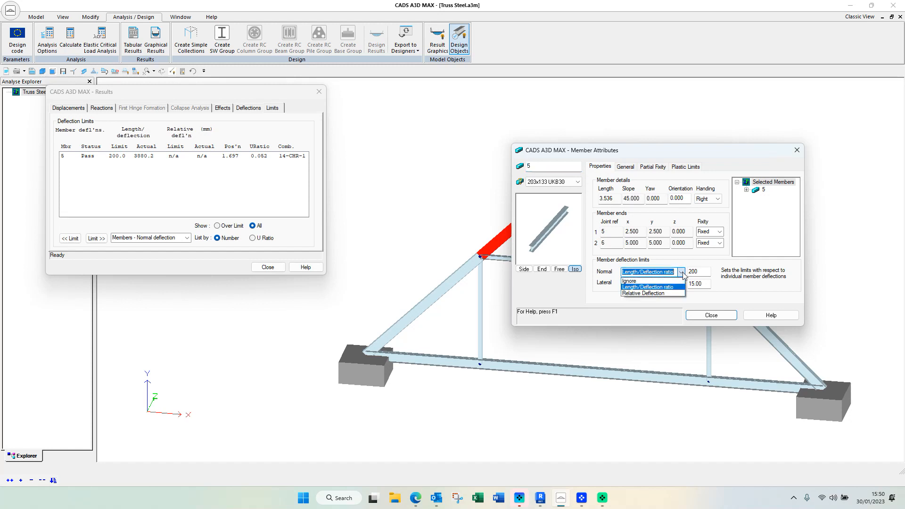
pyautogui.click(683, 273)
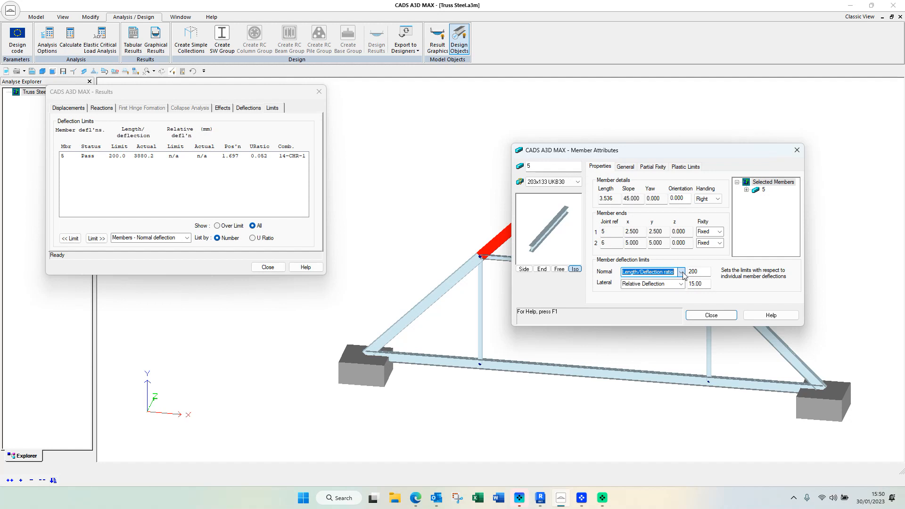
pyautogui.click(682, 284)
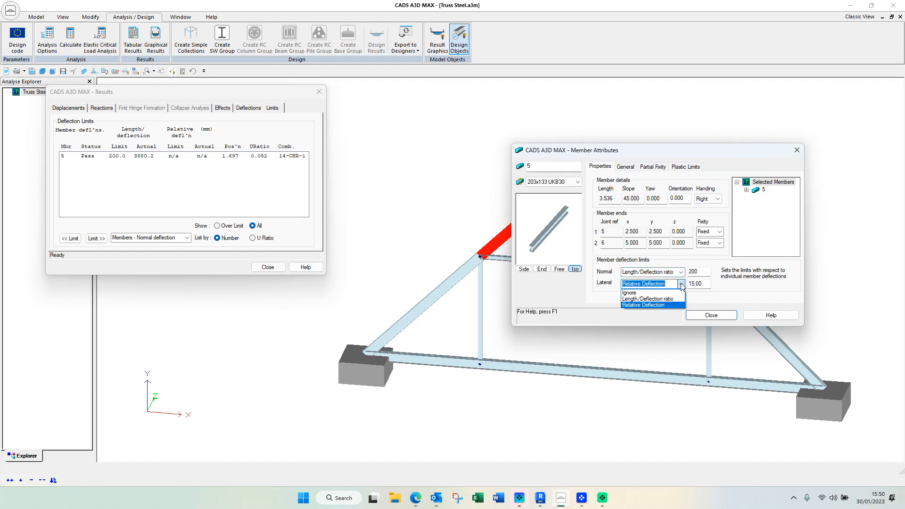
pyautogui.click(682, 284)
pyautogui.click(703, 314)
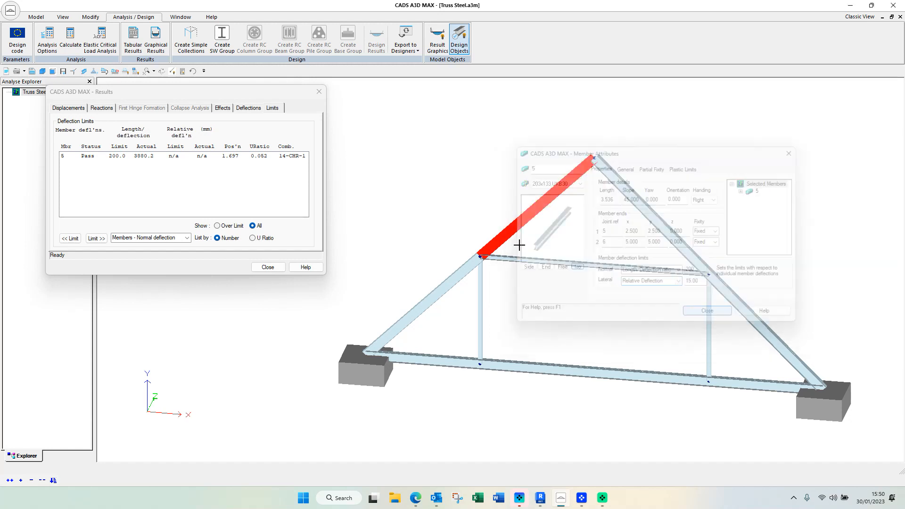
pyautogui.click(174, 157)
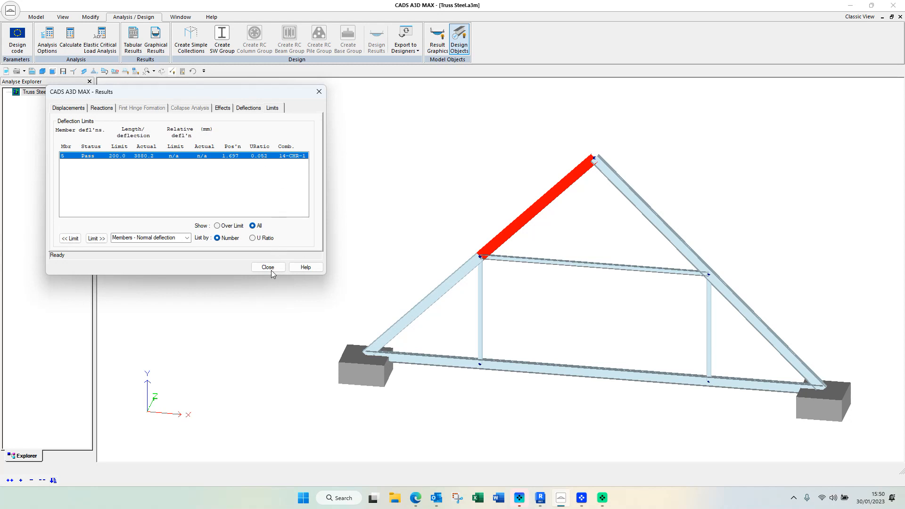
# Step: Return to the joint displacements and place the graphical results settings below the tabular results
pyautogui.click(72, 109)
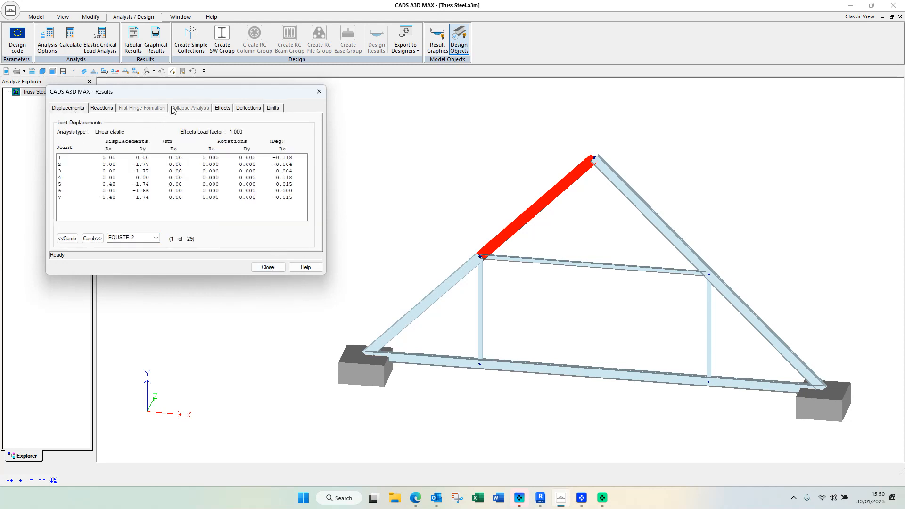
pyautogui.moveTo(179, 97); pyautogui.dragTo(186, 93)
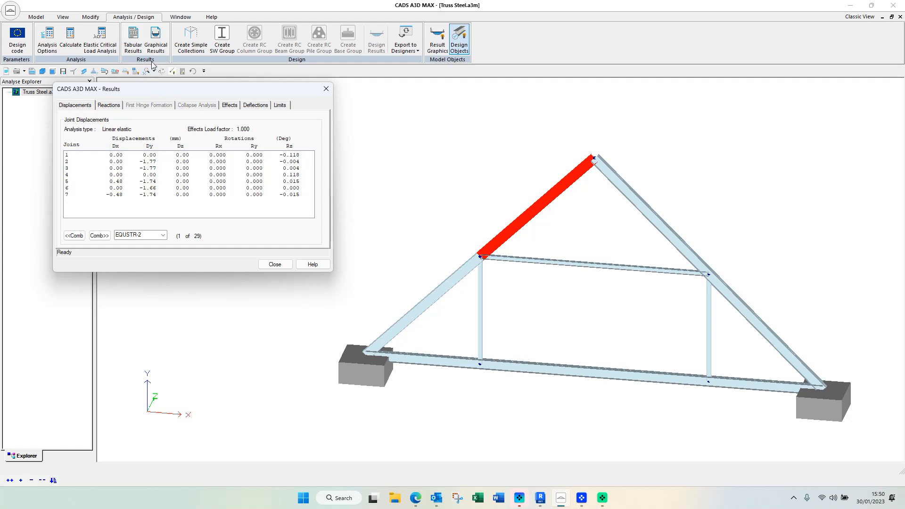
pyautogui.click(156, 47)
pyautogui.moveTo(182, 281); pyautogui.dragTo(199, 286)
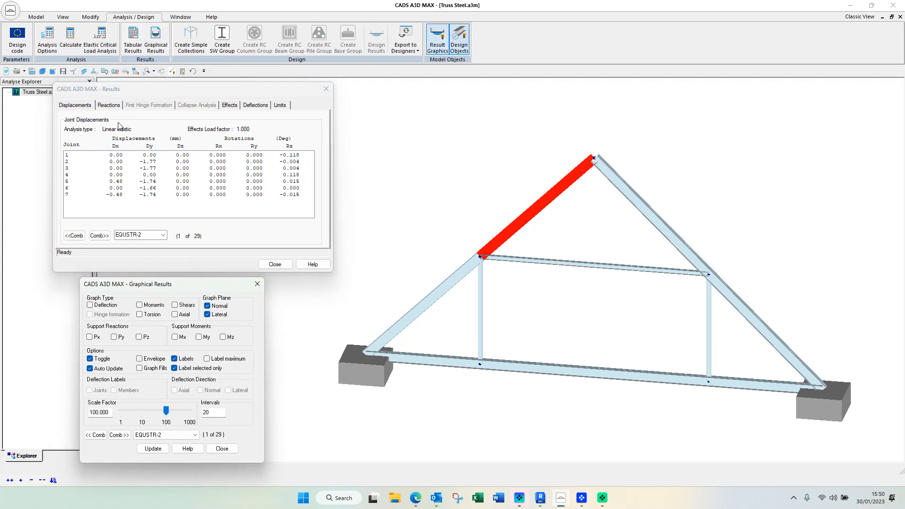
# Step: Plot the bending moment diagram on the truss and try the label settings, including labelling only the maximum values
pyautogui.click(150, 307)
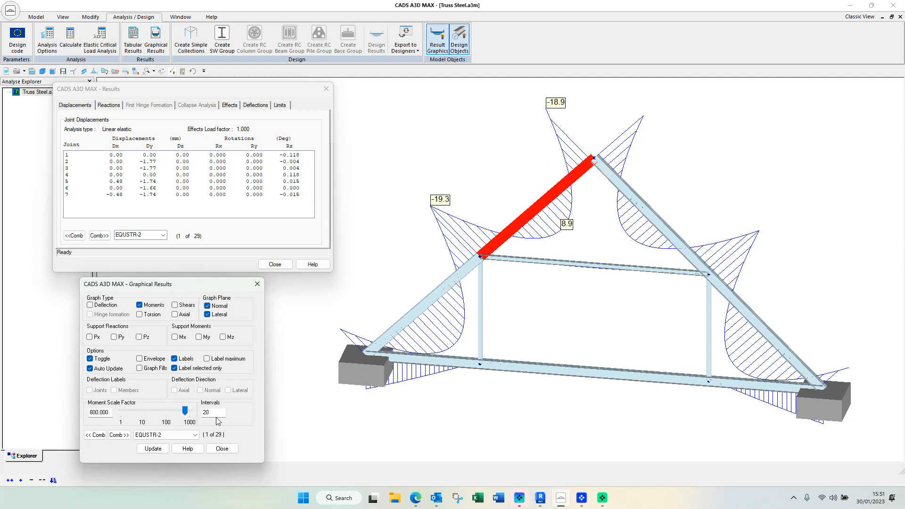
pyautogui.click(198, 369)
pyautogui.click(187, 356)
pyautogui.click(187, 357)
pyautogui.click(214, 361)
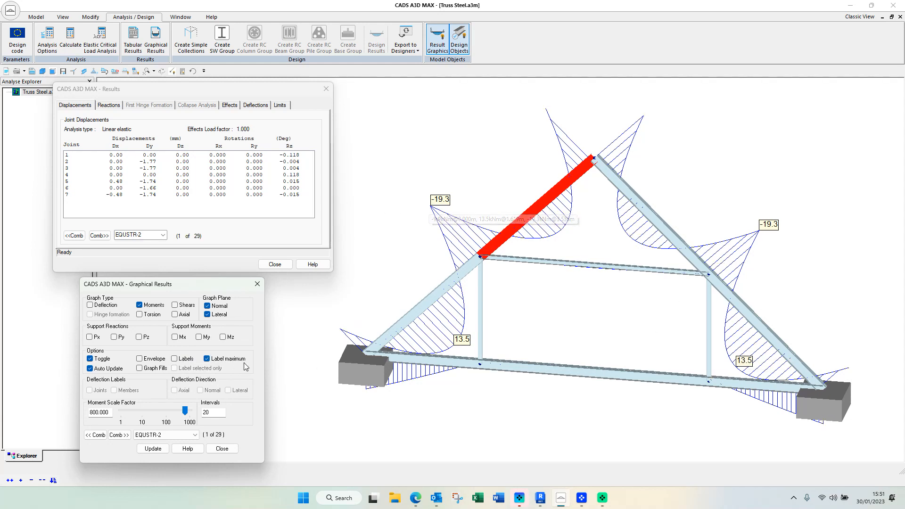
pyautogui.click(206, 359)
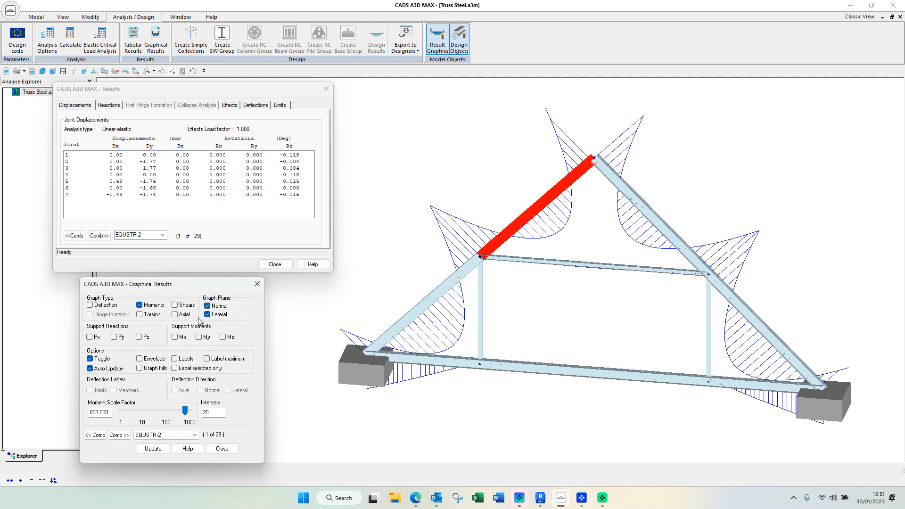
# Step: Show the tabular effects of member 5 and label the moment diagram on the selected member only
pyautogui.click(146, 436)
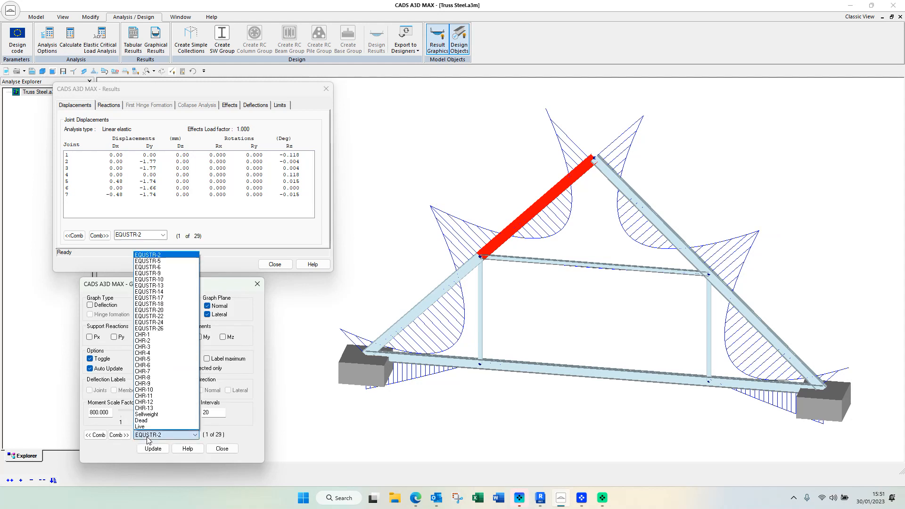
pyautogui.click(148, 439)
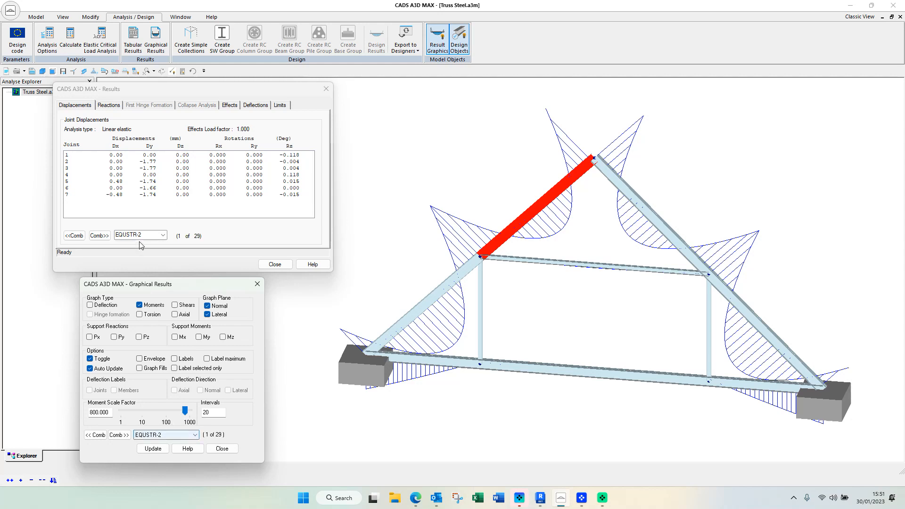
pyautogui.click(230, 105)
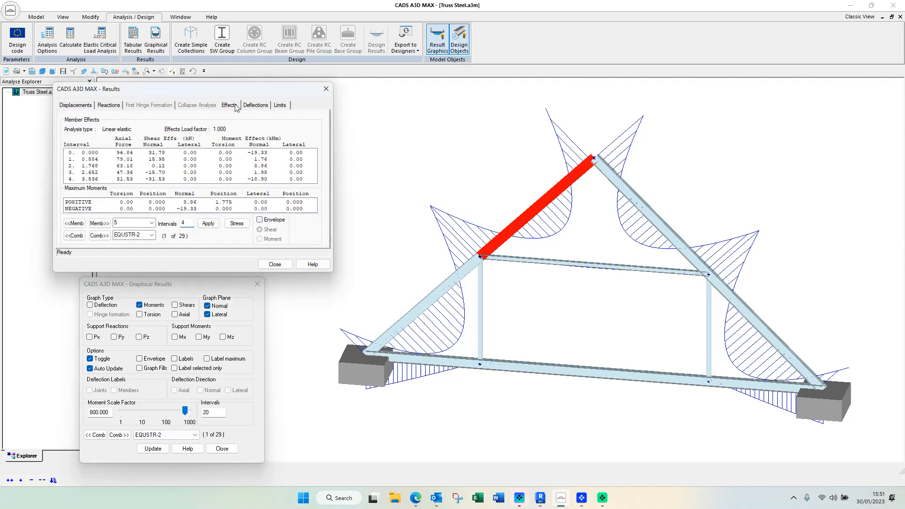
pyautogui.click(183, 368)
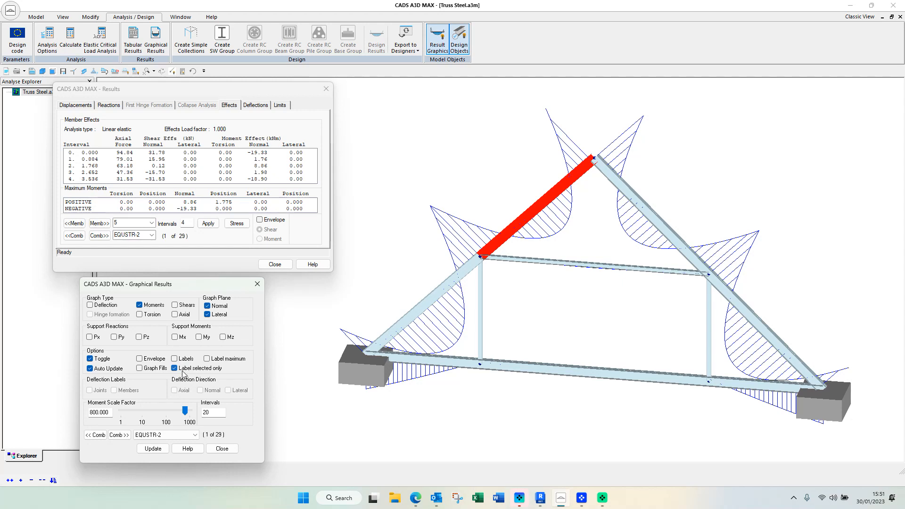
pyautogui.click(140, 306)
pyautogui.click(174, 359)
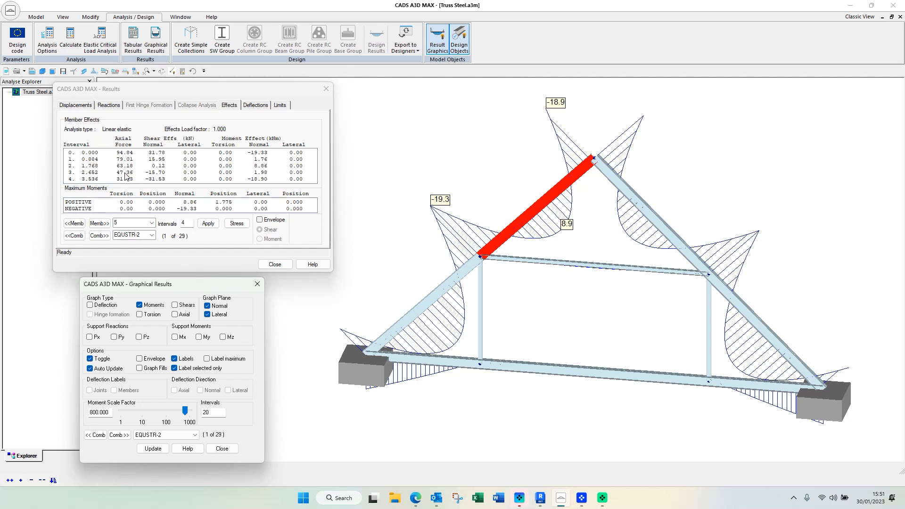
# Step: Compare the axial force and shear force diagrams of the truss with the tabular effects of member 5
pyautogui.click(177, 315)
pyautogui.moveTo(463, 244)
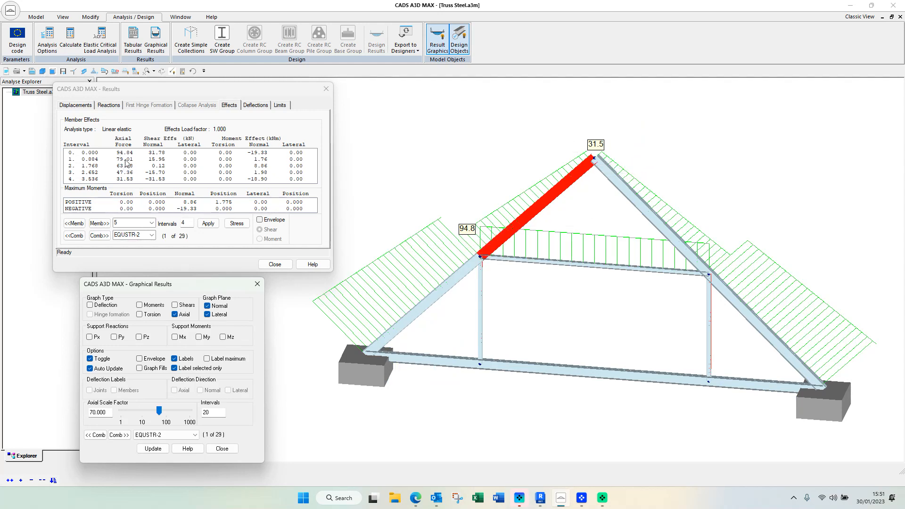
pyautogui.click(186, 307)
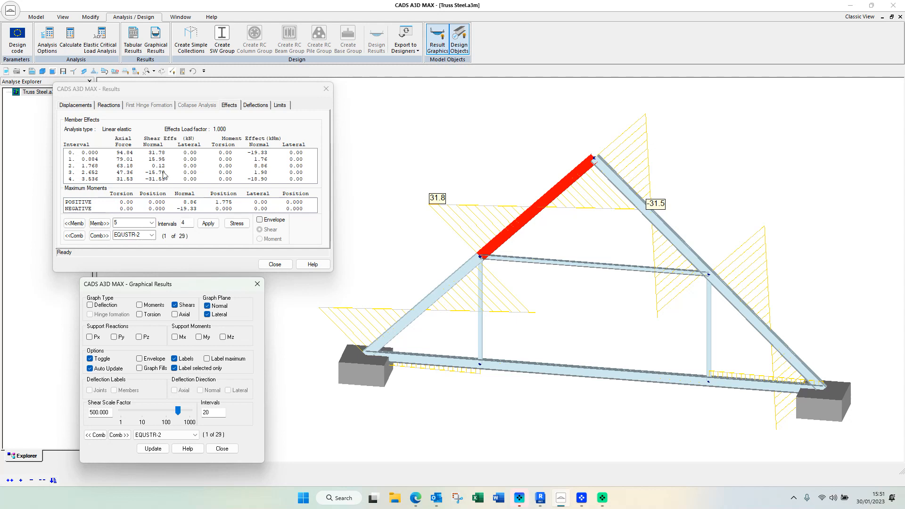
# Step: Show the member deflections table and set both the tabular and graphical results to combination CHR-1
pyautogui.click(255, 105)
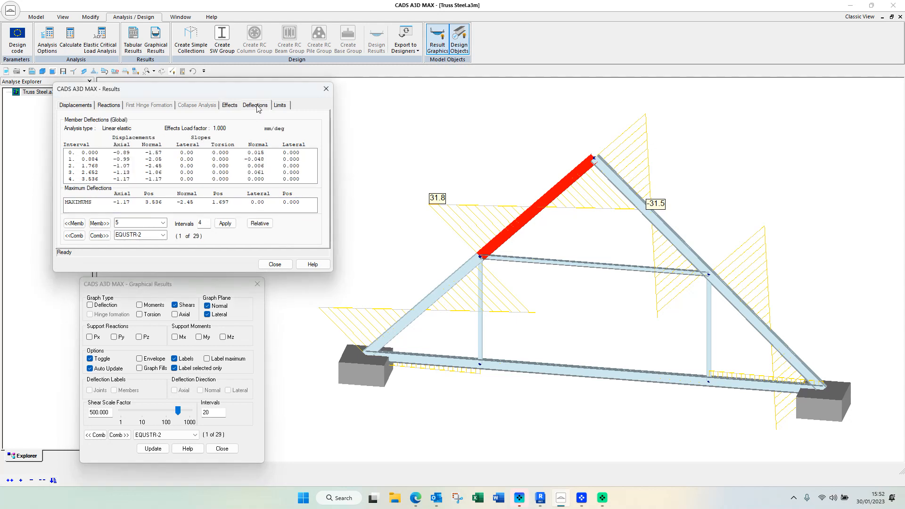
pyautogui.click(163, 235)
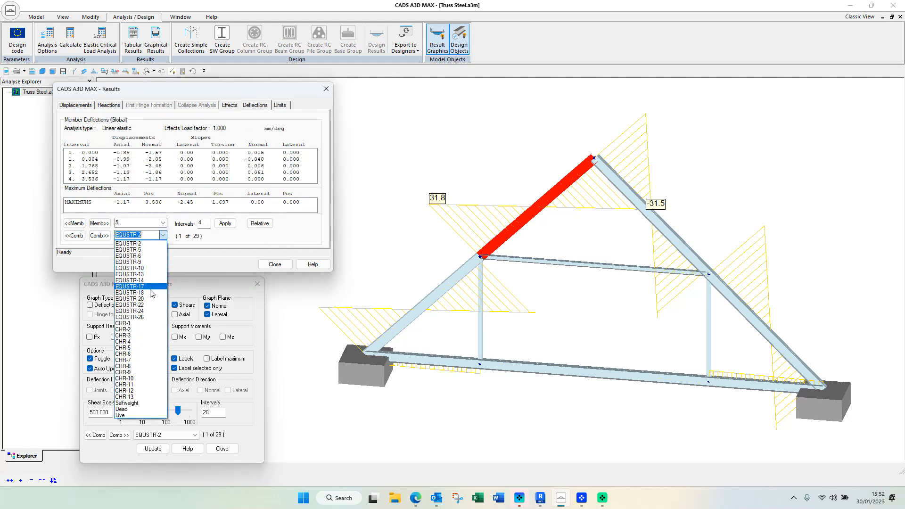
pyautogui.click(151, 324)
pyautogui.click(189, 435)
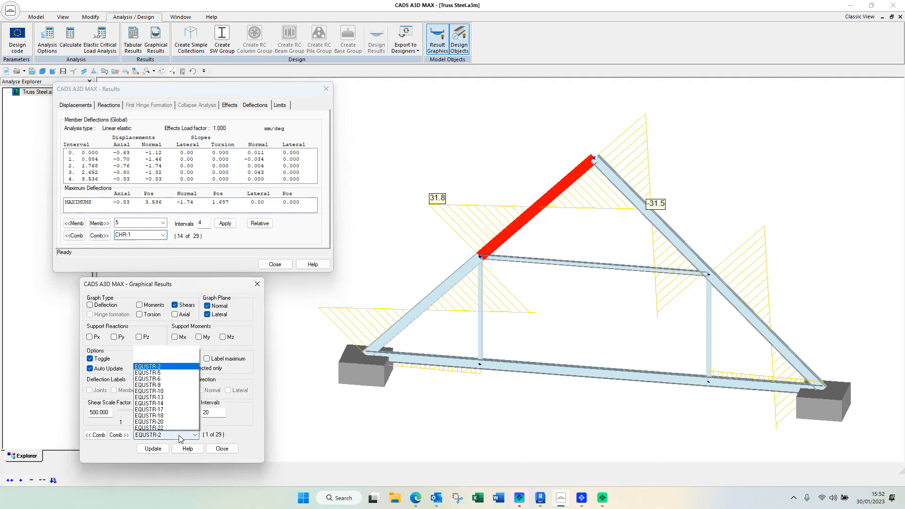
pyautogui.click(159, 334)
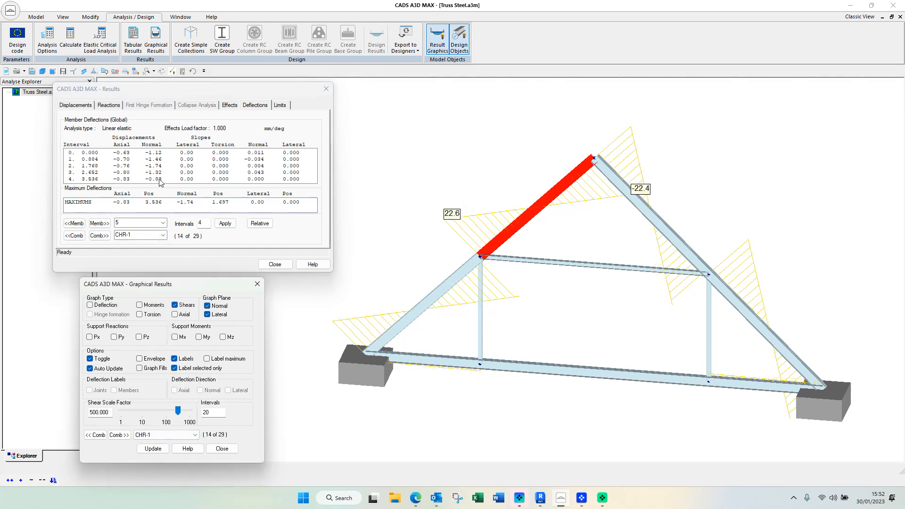
pyautogui.click(254, 112)
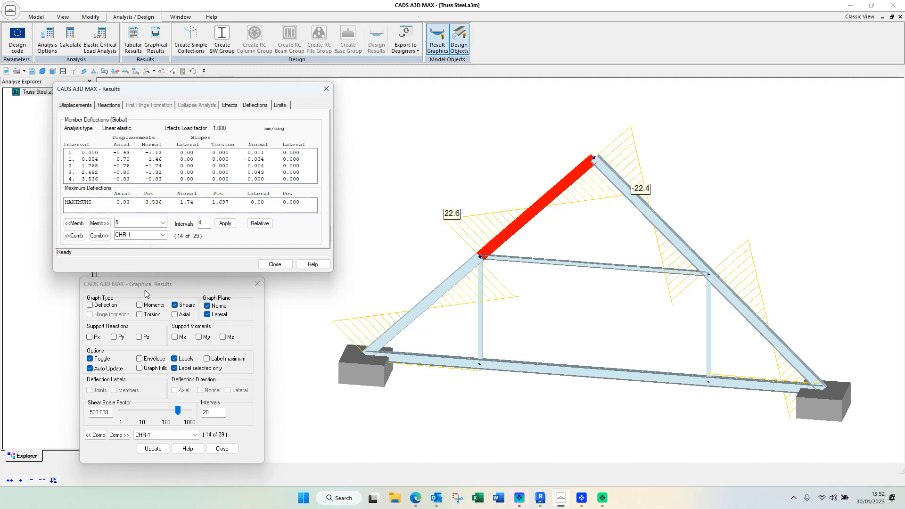
# Step: Plot the deflected shape with normal-direction member deflection labels, and display the truss as a wireframe
pyautogui.click(112, 307)
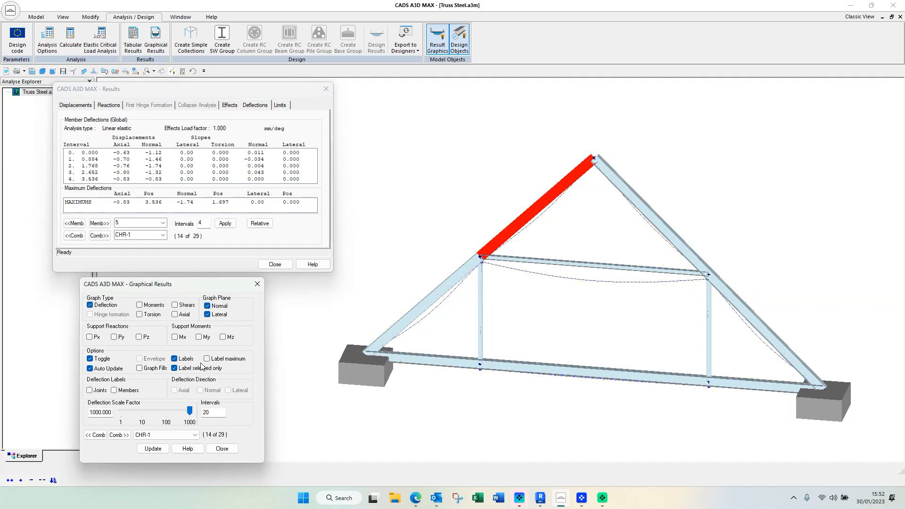
pyautogui.click(114, 391)
pyautogui.click(201, 391)
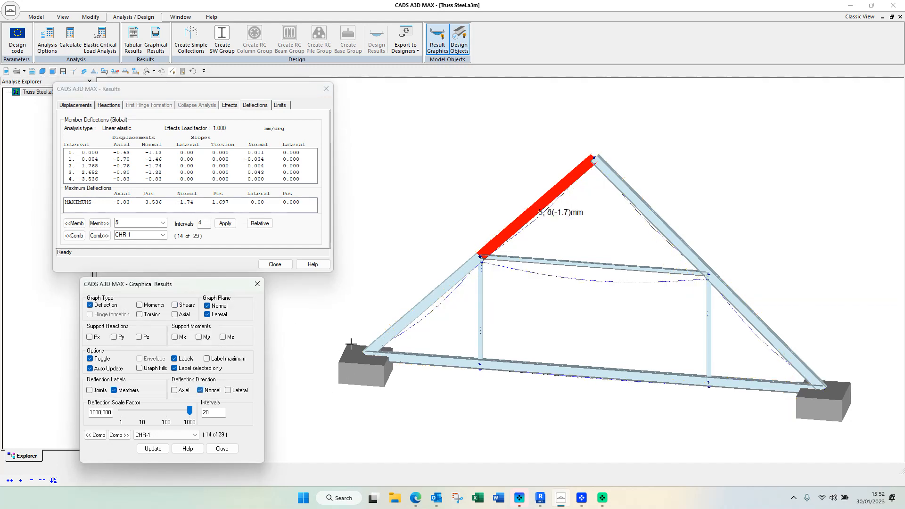
pyautogui.click(172, 71)
pyautogui.click(181, 88)
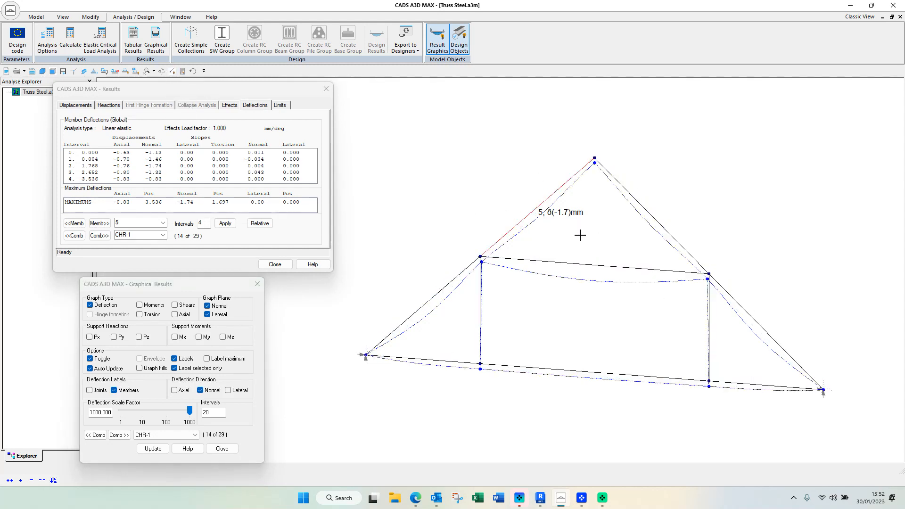
# Step: Close the graphical and tabular results and view the deflected truss from the front
pyautogui.click(225, 449)
pyautogui.click(328, 93)
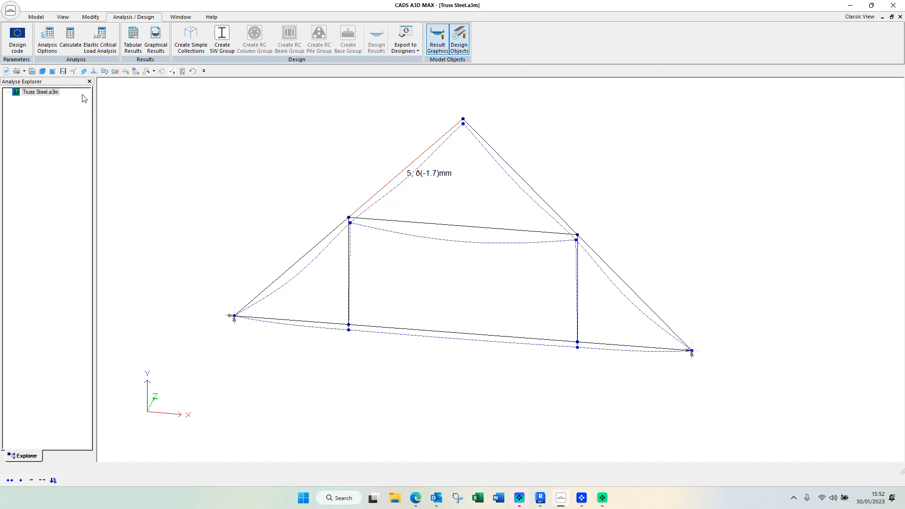
pyautogui.click(52, 71)
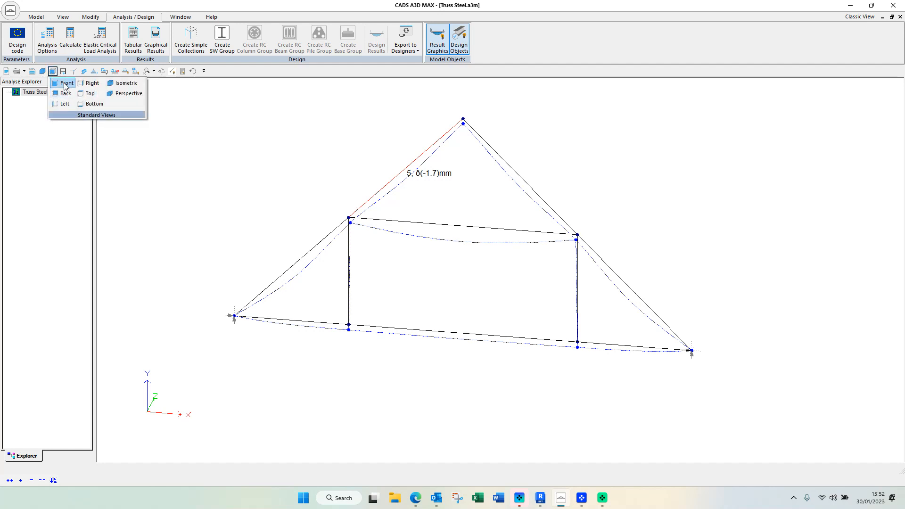
pyautogui.click(65, 93)
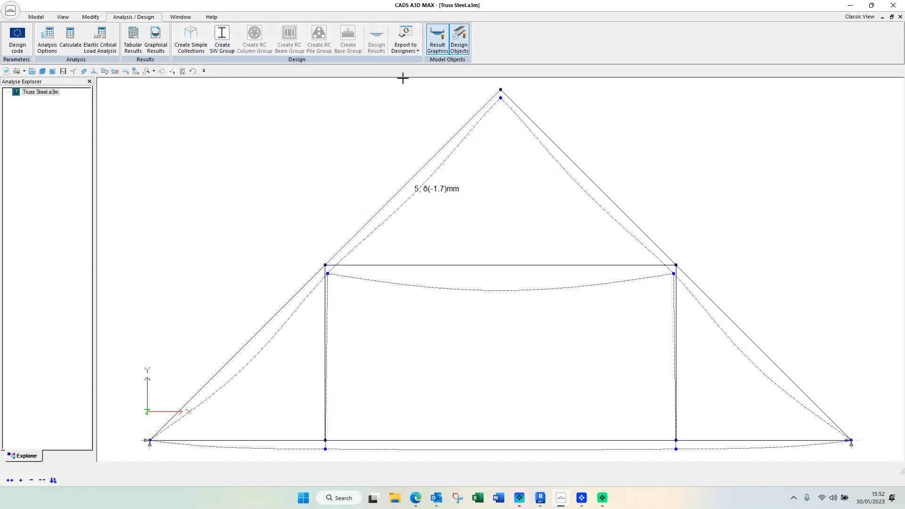
# Step: Turn off the result graphics, restore the solid member display and deselect member 5
pyautogui.click(438, 40)
pyautogui.click(173, 71)
pyautogui.click(179, 89)
pyautogui.click(295, 152)
# Step: Open the list of preset views and place it beside the truss apex
pyautogui.click(64, 18)
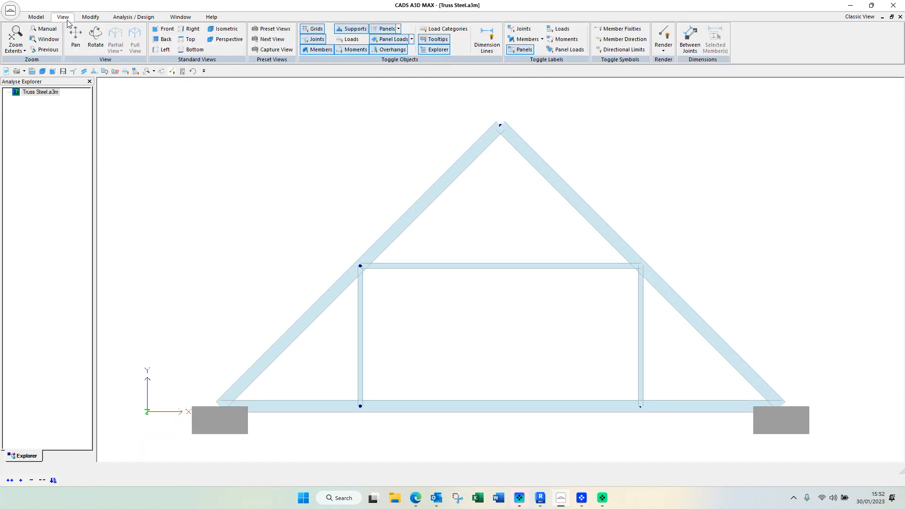
pyautogui.click(273, 30)
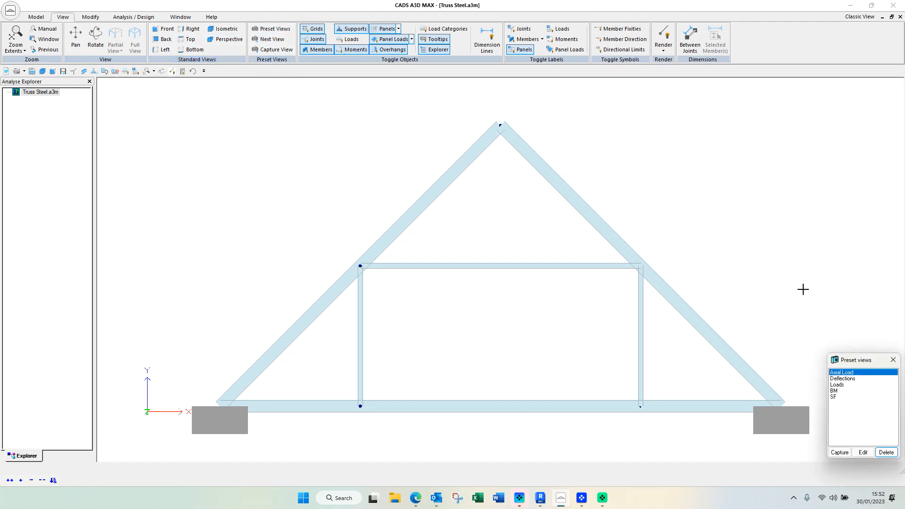
pyautogui.moveTo(862, 362); pyautogui.dragTo(737, 135)
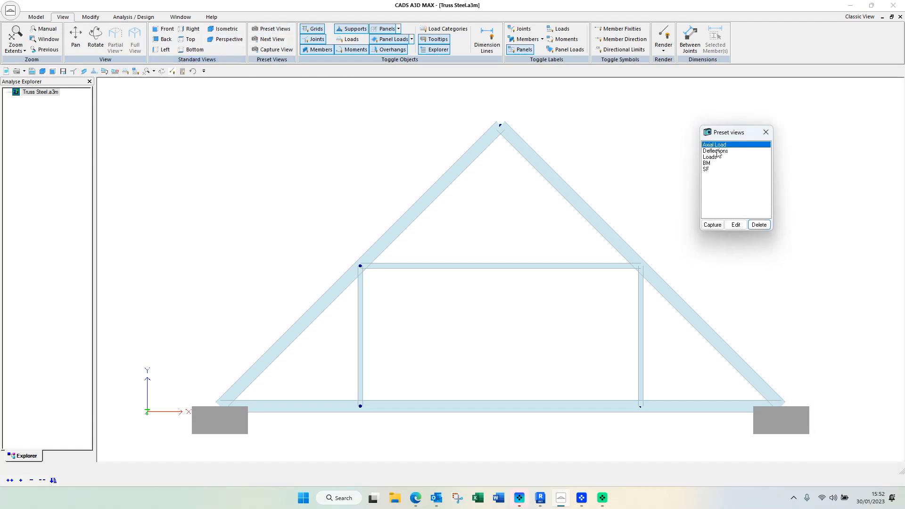
# Step: Cycle through the preset result views of the truss, from bending moment and axial load back to deflections
pyautogui.click(274, 41)
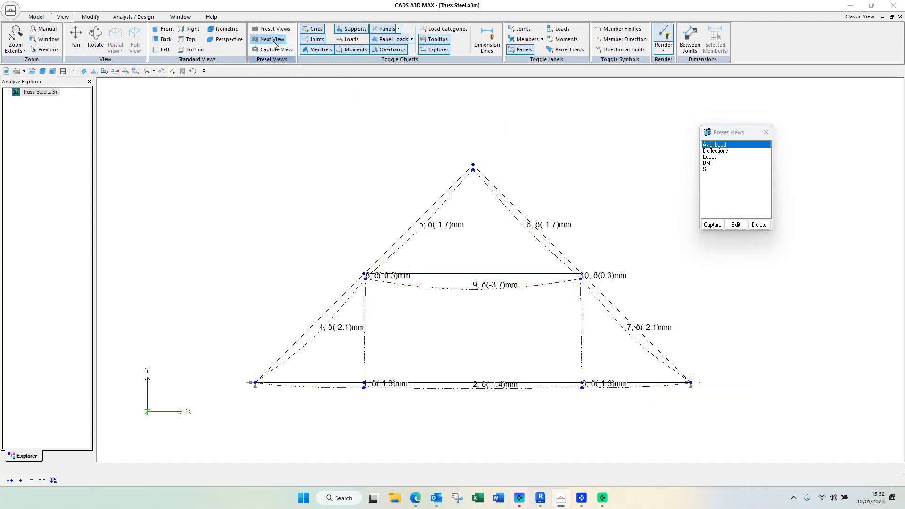
pyautogui.click(274, 43)
pyautogui.click(273, 41)
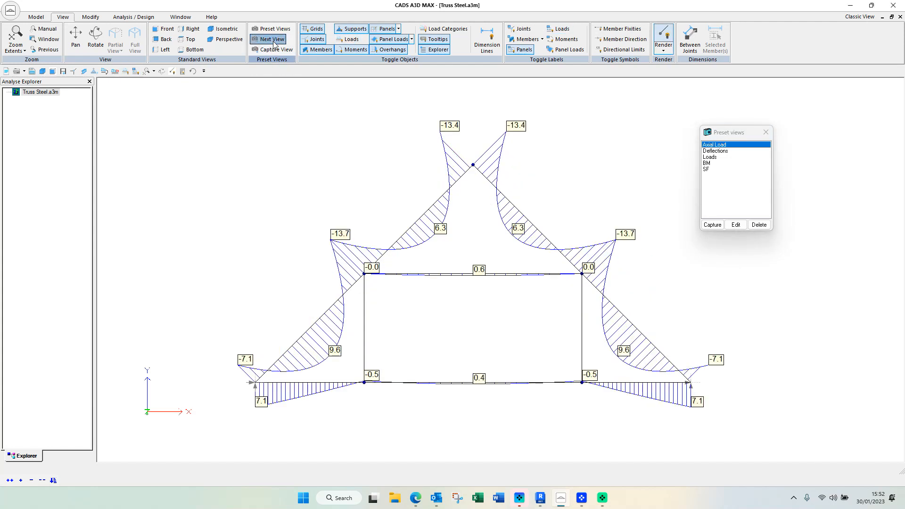
pyautogui.click(273, 41)
pyautogui.click(273, 41)
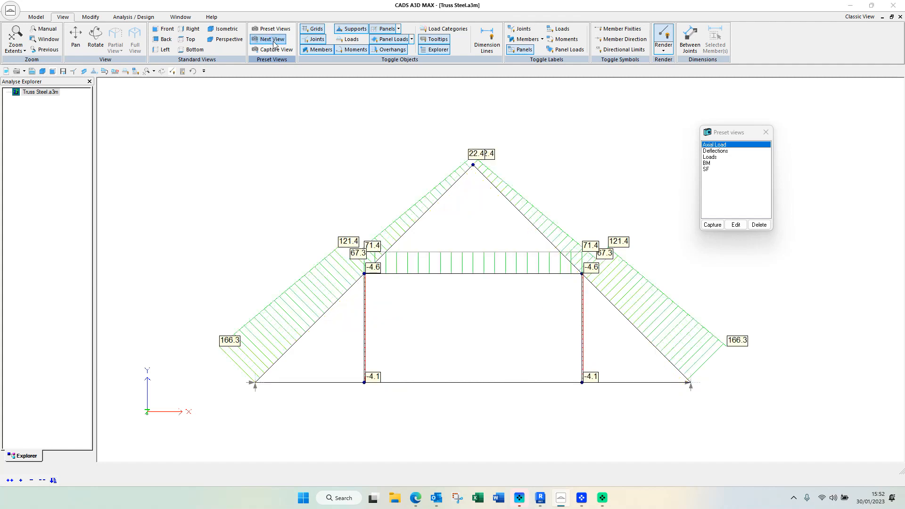
pyautogui.click(273, 41)
pyautogui.moveTo(480, 216); pyautogui.dragTo(490, 199, button='middle')
pyautogui.scroll(1, 471, 210)
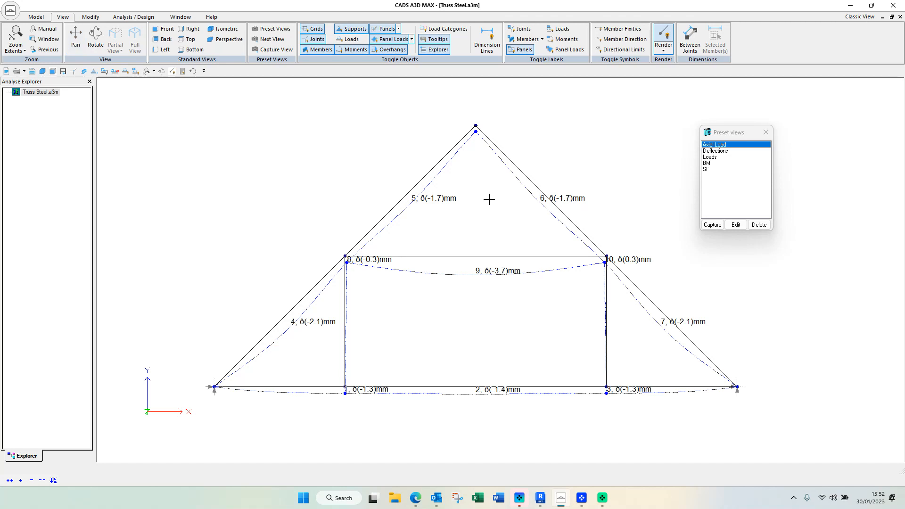
# Step: Restore the solid member display of the truss and turn off the result graphics
pyautogui.click(173, 72)
pyautogui.click(177, 87)
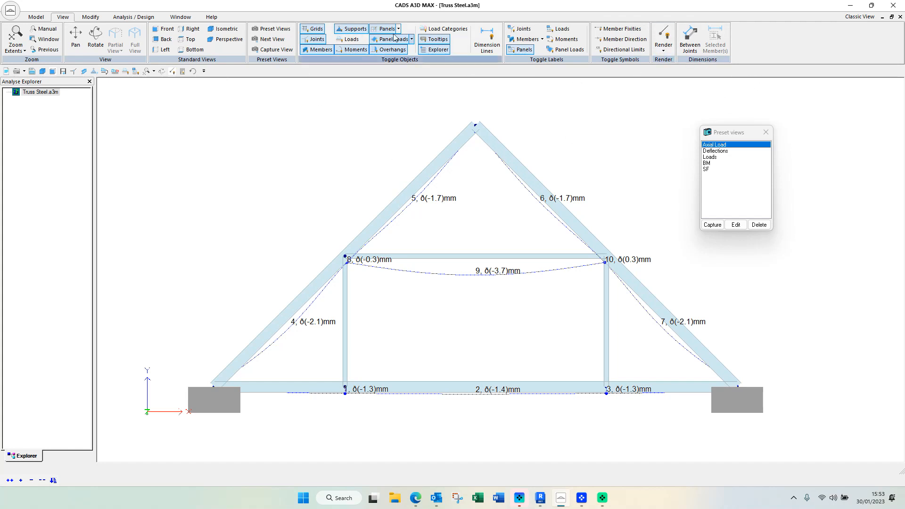
pyautogui.click(141, 18)
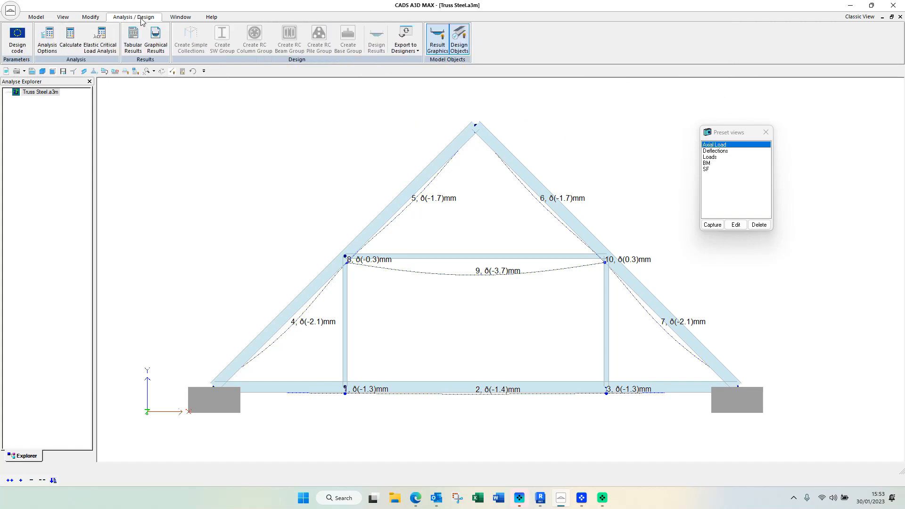
pyautogui.click(438, 40)
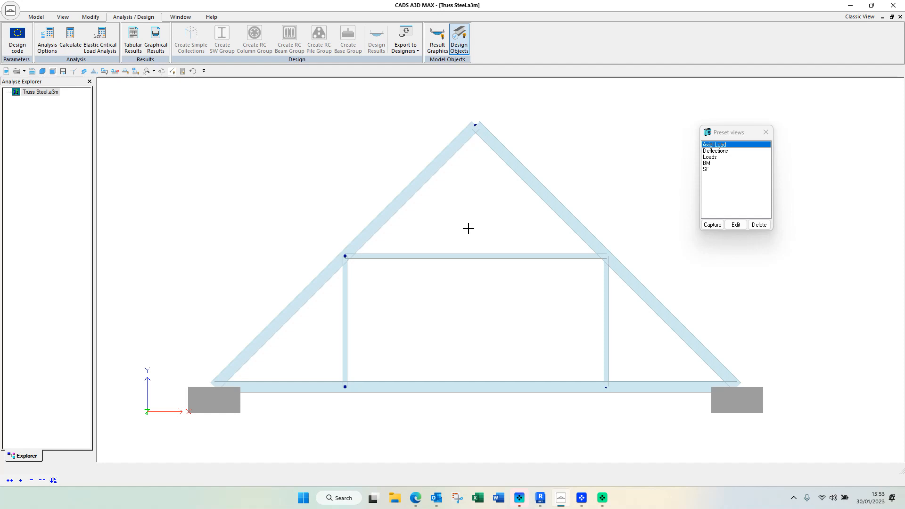
# Step: Open the print layout for the truss report through the print preview command
pyautogui.click(11, 9)
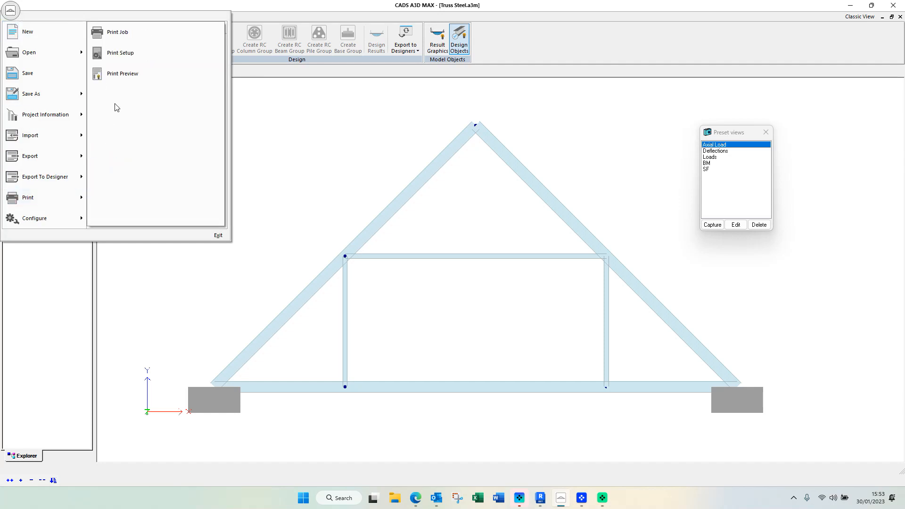
pyautogui.moveTo(78, 198)
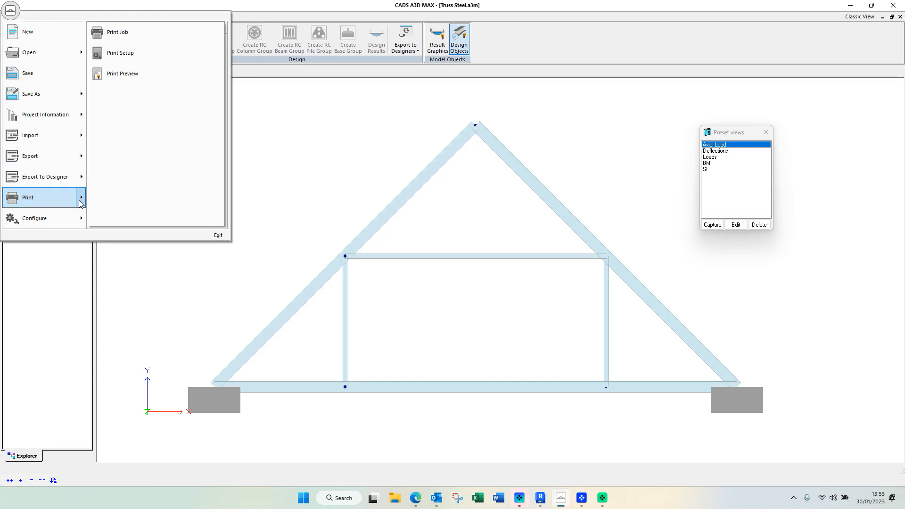
pyautogui.click(158, 76)
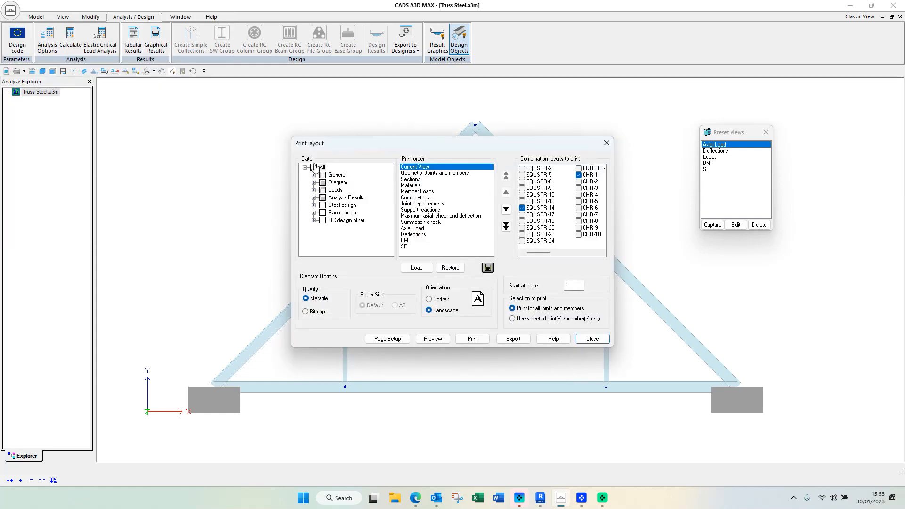
pyautogui.moveTo(395, 151); pyautogui.dragTo(394, 127)
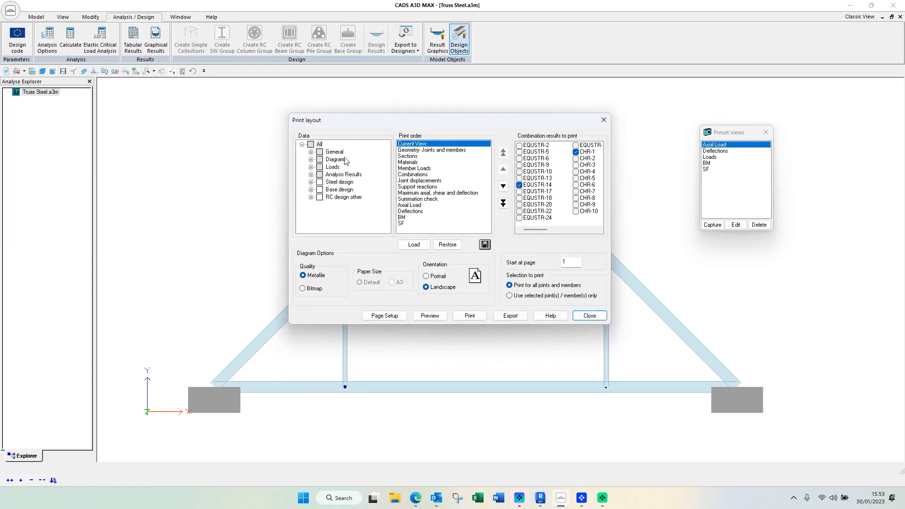
# Step: Examine which items the General, Loads and Base design data groups offer for the printed report
pyautogui.click(311, 152)
pyautogui.click(312, 152)
pyautogui.click(311, 168)
pyautogui.click(311, 168)
pyautogui.click(311, 190)
pyautogui.click(311, 190)
pyautogui.moveTo(404, 222); pyautogui.dragTo(452, 110)
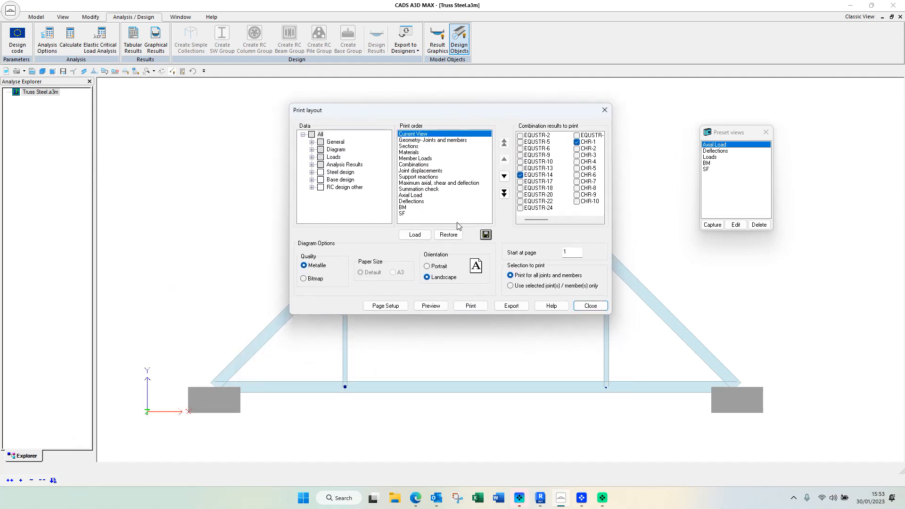
# Step: Preview the truss report and display two pages at a time
pyautogui.click(433, 306)
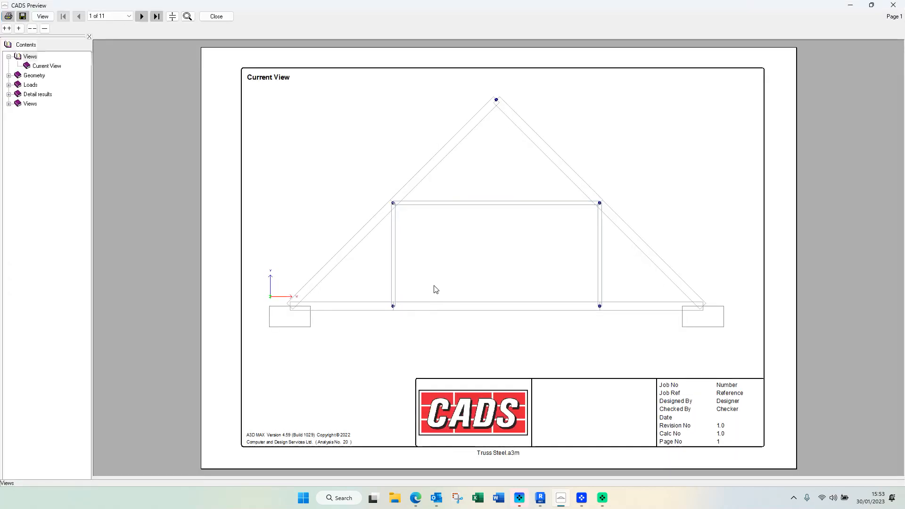
pyautogui.click(43, 16)
pyautogui.click(79, 82)
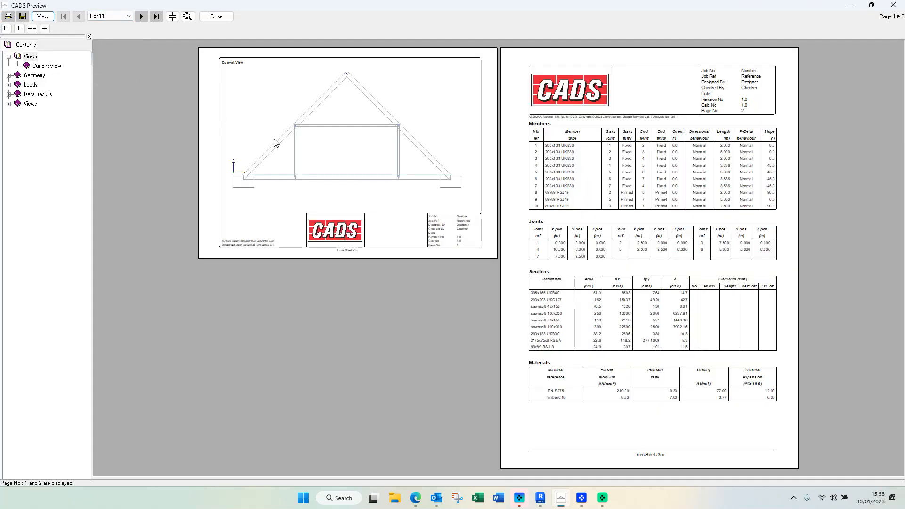
# Step: Page through the previewed report to the shear force diagram, and close the preview and print layout
pyautogui.click(142, 16)
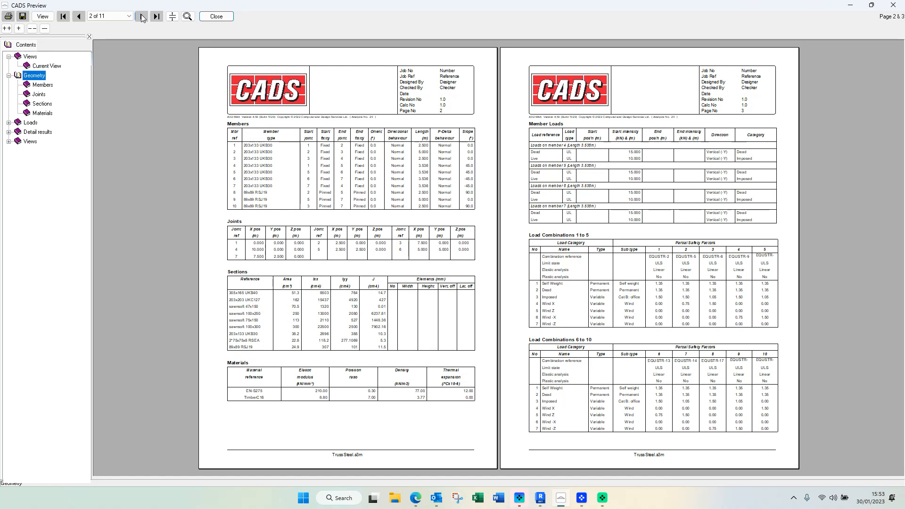
pyautogui.click(142, 16)
pyautogui.click(142, 16)
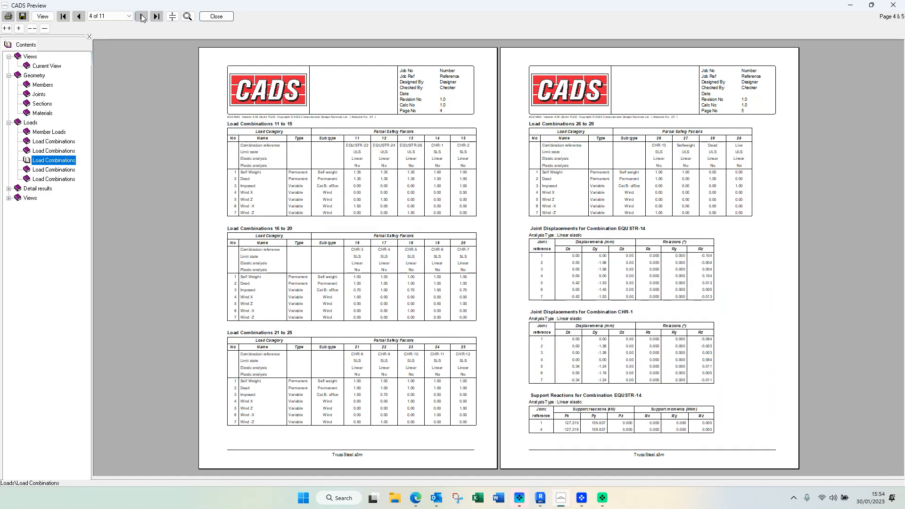
pyautogui.click(142, 16)
pyautogui.click(142, 17)
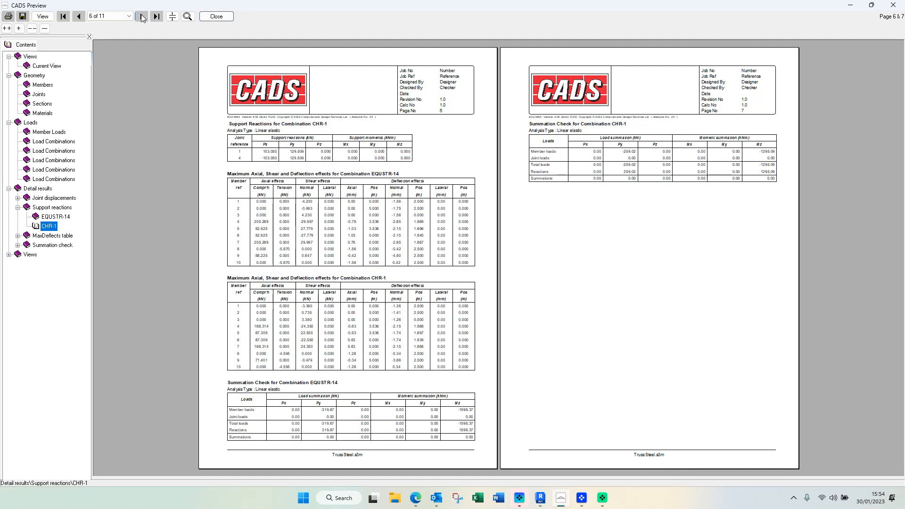
pyautogui.click(142, 16)
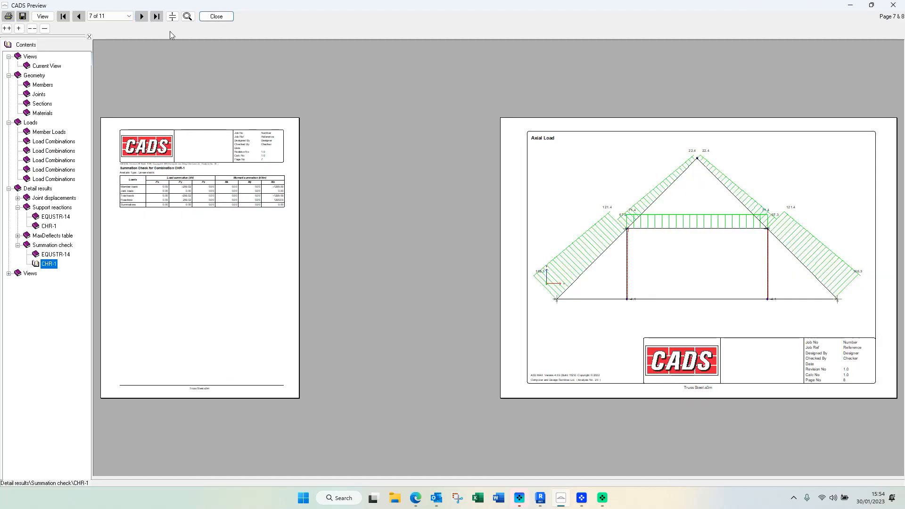
pyautogui.click(141, 16)
pyautogui.click(142, 17)
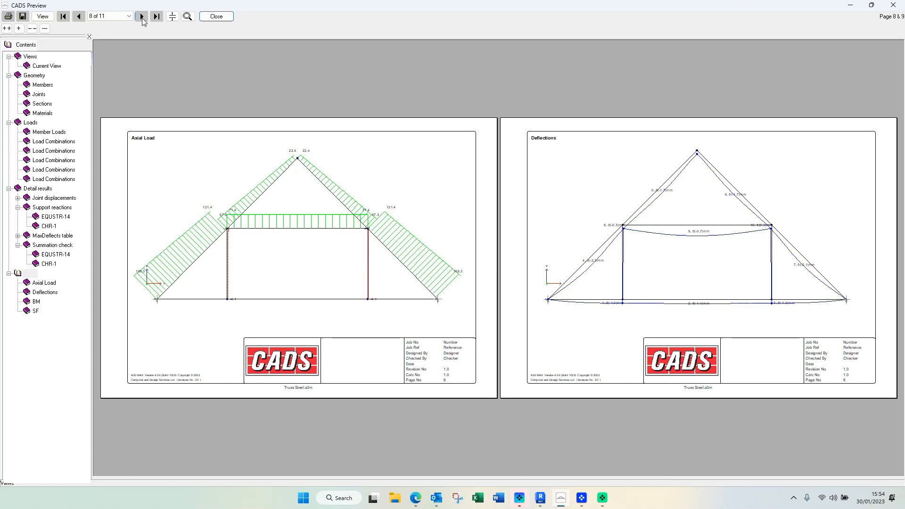
pyautogui.click(142, 16)
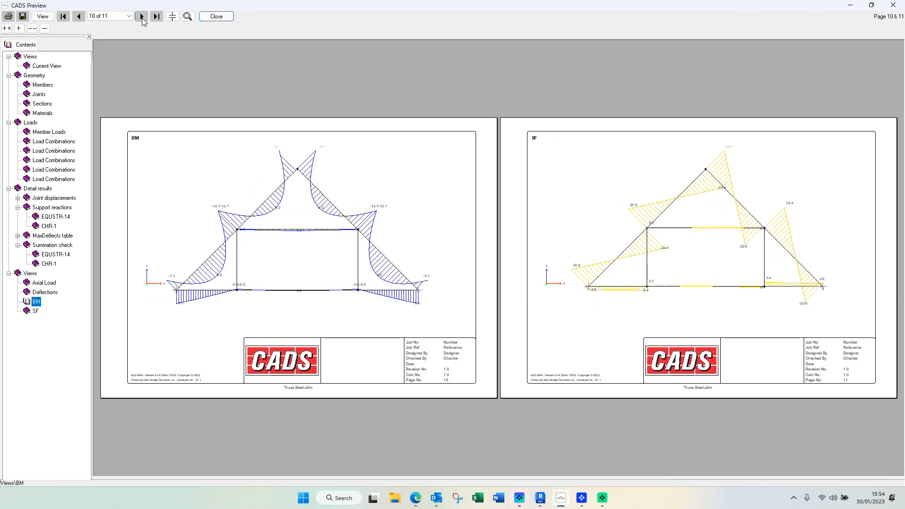
pyautogui.click(141, 16)
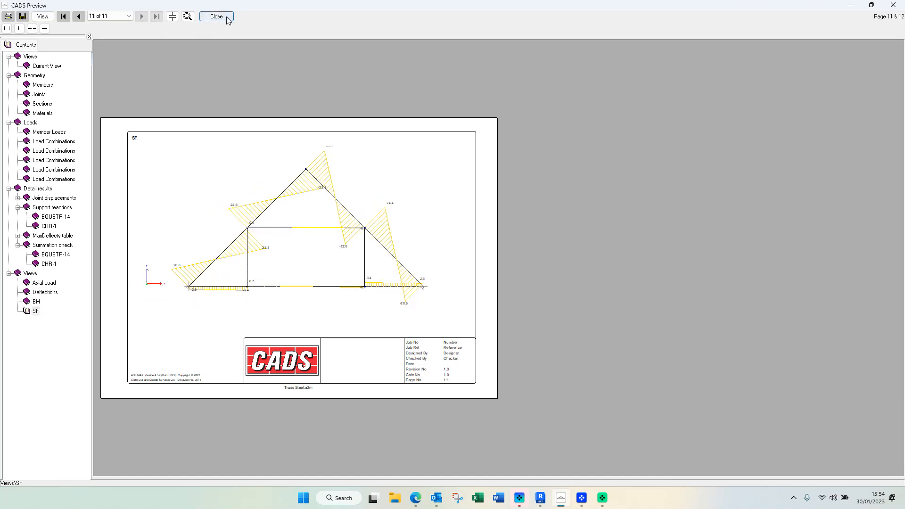
pyautogui.click(231, 17)
pyautogui.click(590, 306)
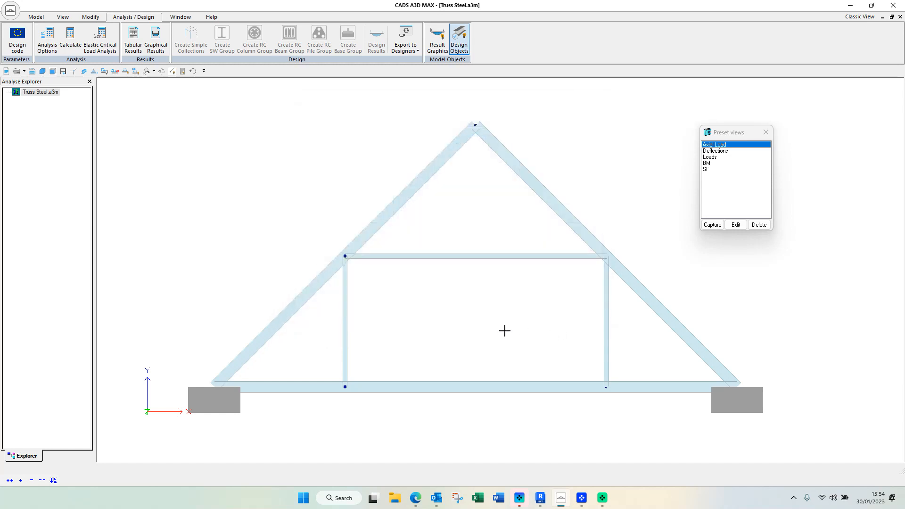
# Step: Rotate the truss into a slightly angled 3D view and close the list of preset views
pyautogui.click(166, 72)
pyautogui.moveTo(335, 183)
pyautogui.mouseDown()
pyautogui.moveTo(317, 190)
pyautogui.moveTo(327, 198)
pyautogui.mouseUp()
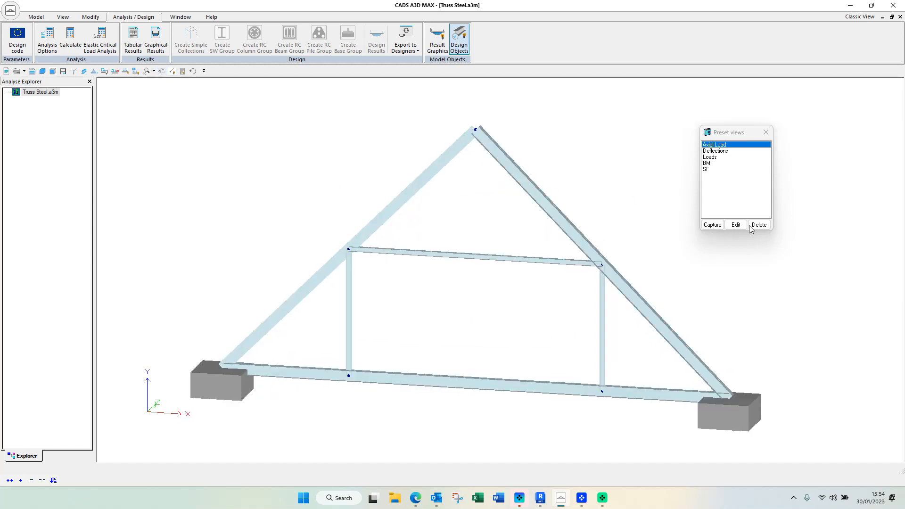
pyautogui.click(766, 132)
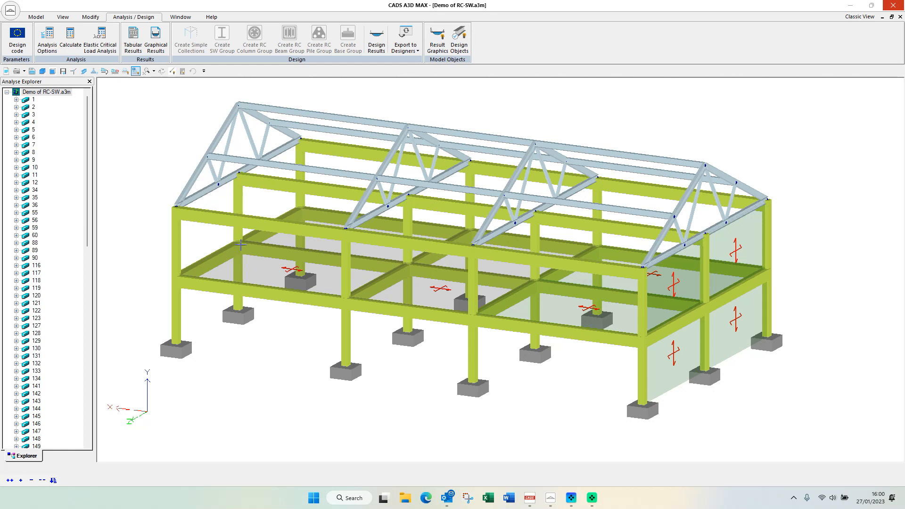
# Step: Select two roof-level concrete beams and an upper rear column of the RC frame, and clear the selection
pyautogui.click(248, 222)
pyautogui.keyDown('ctrl'); pyautogui.click(310, 191); pyautogui.keyUp('ctrl')
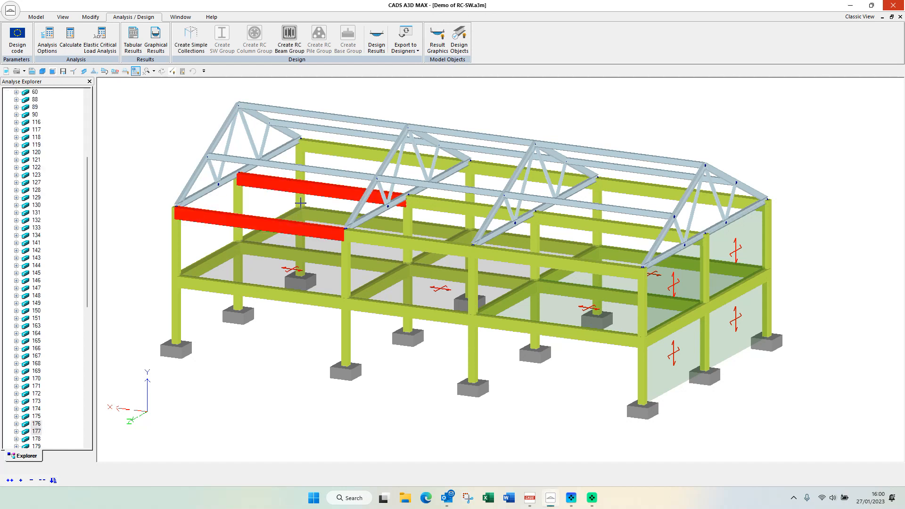
pyautogui.keyDown('ctrl'); pyautogui.click(300, 203); pyautogui.keyUp('ctrl')
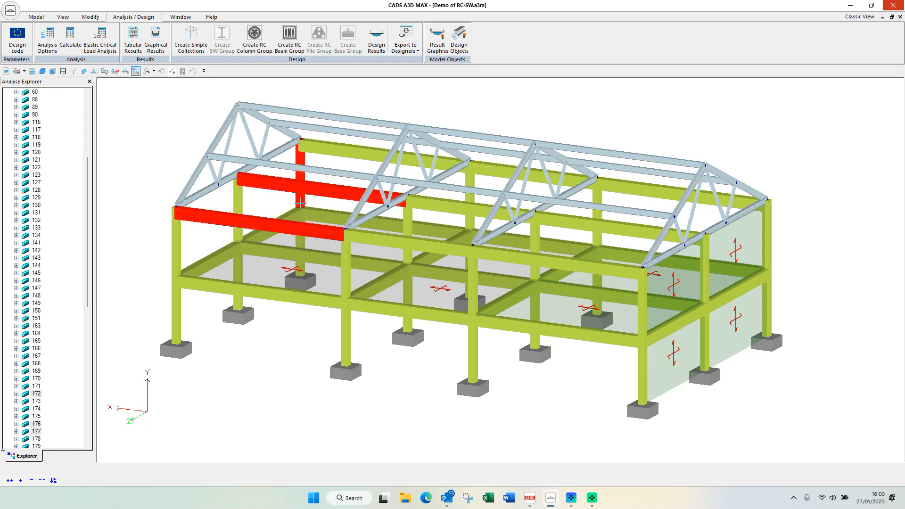
pyautogui.click(202, 126)
# Step: Turn the object tooltips on and back off
pyautogui.click(62, 17)
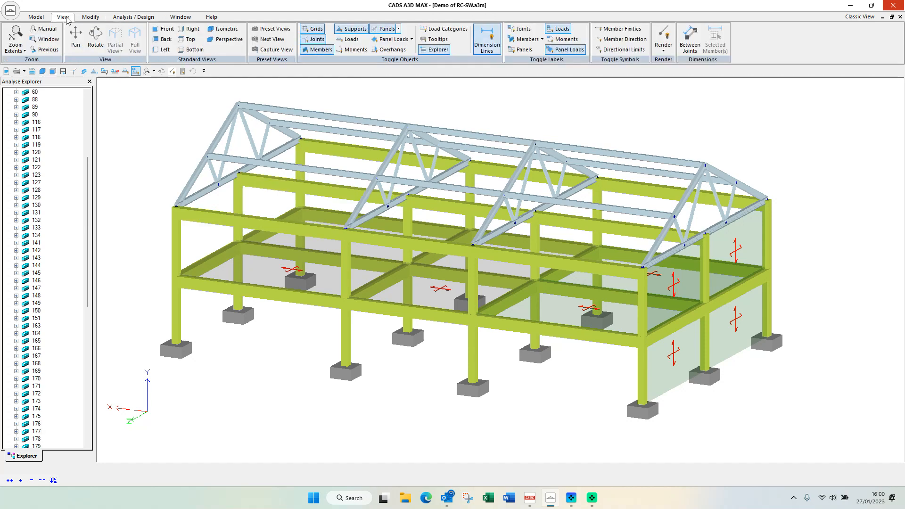
pyautogui.click(435, 39)
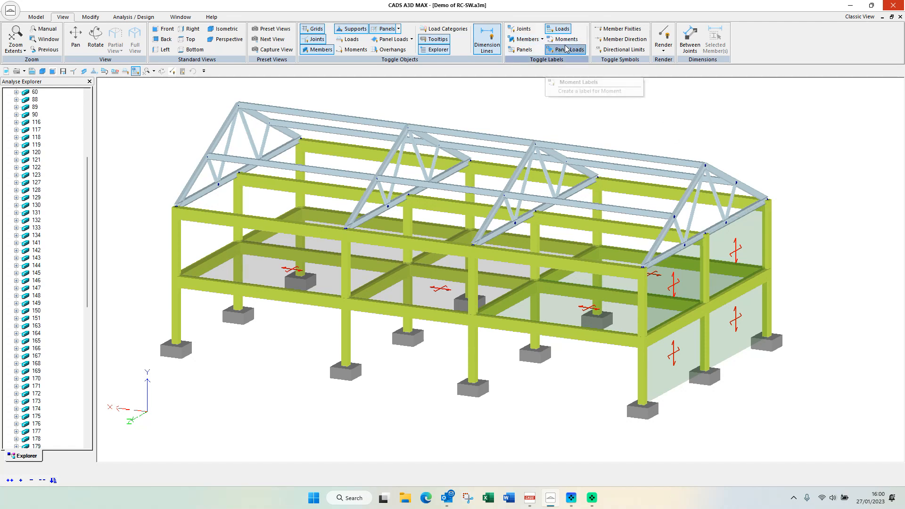
pyautogui.click(440, 40)
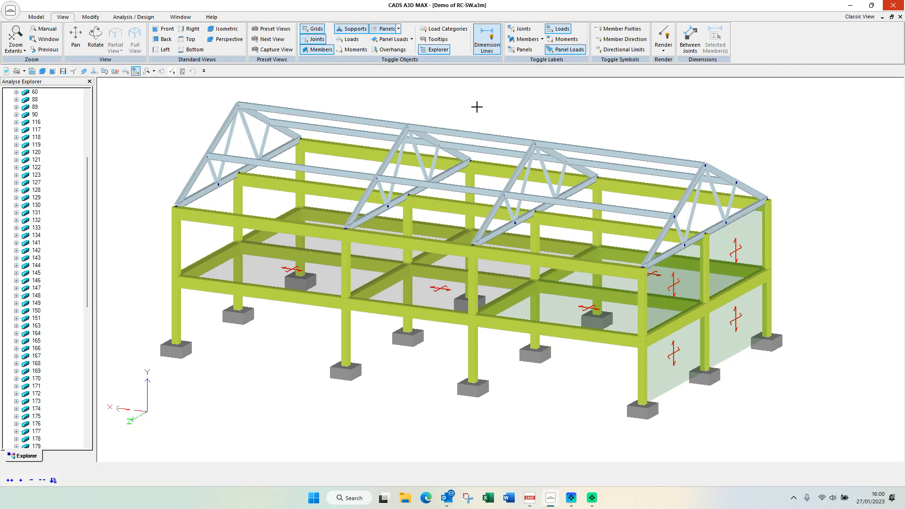
# Step: Open the design code project data of the frame and choose Eurocode as the design code group
pyautogui.click(129, 18)
pyautogui.click(17, 39)
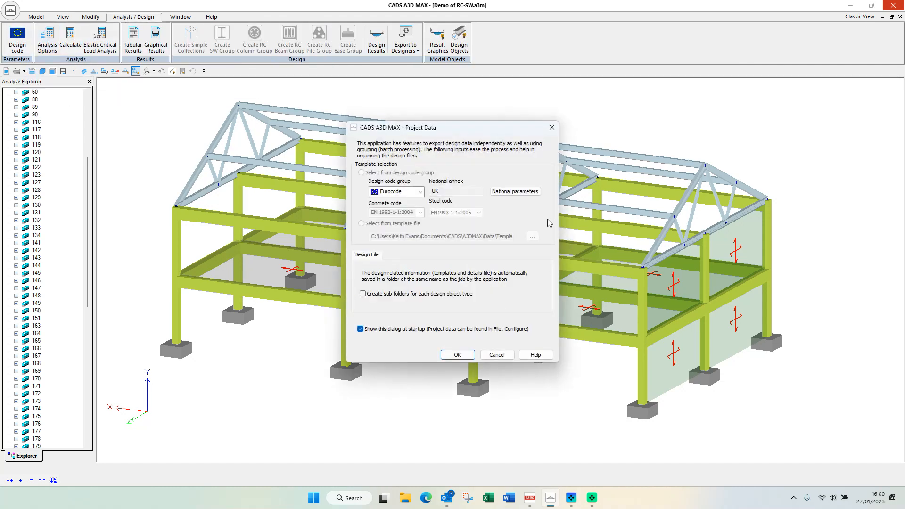
pyautogui.click(395, 193)
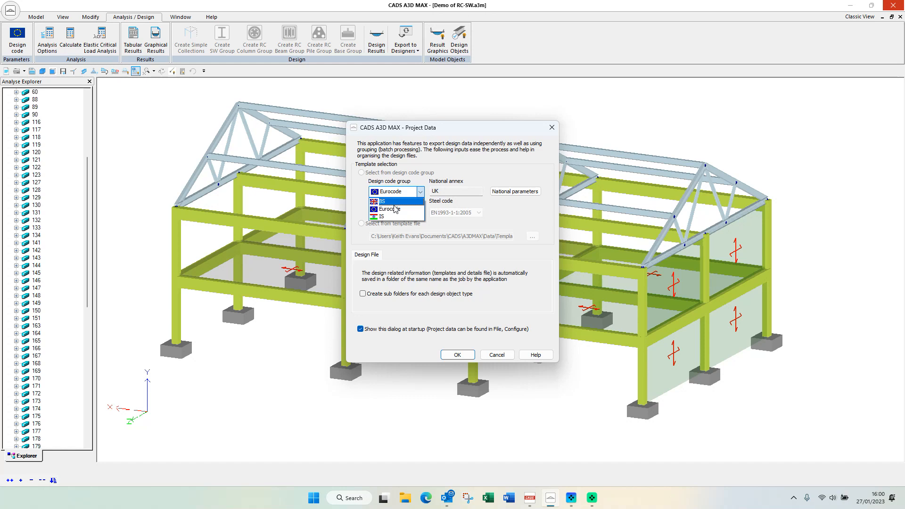
pyautogui.click(395, 209)
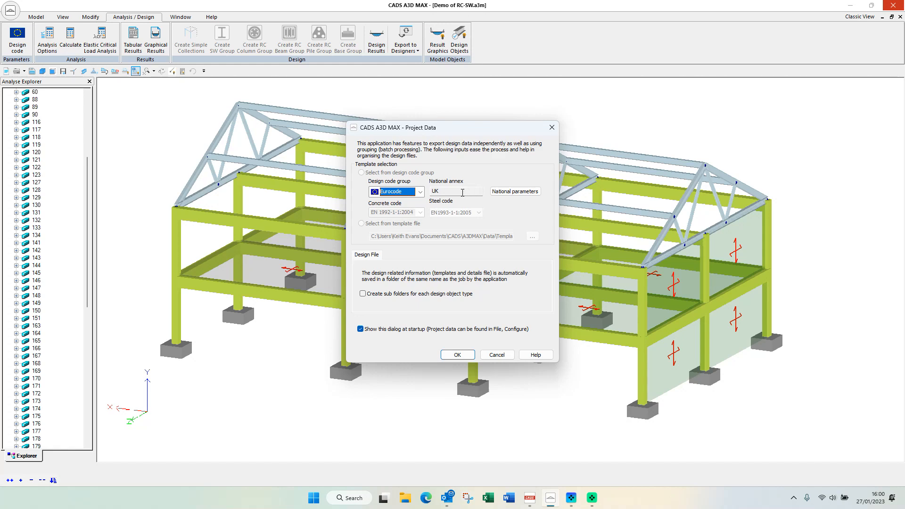
# Step: Open the national parameters, set the National Annex to EN and enable user-defined values
pyautogui.click(515, 192)
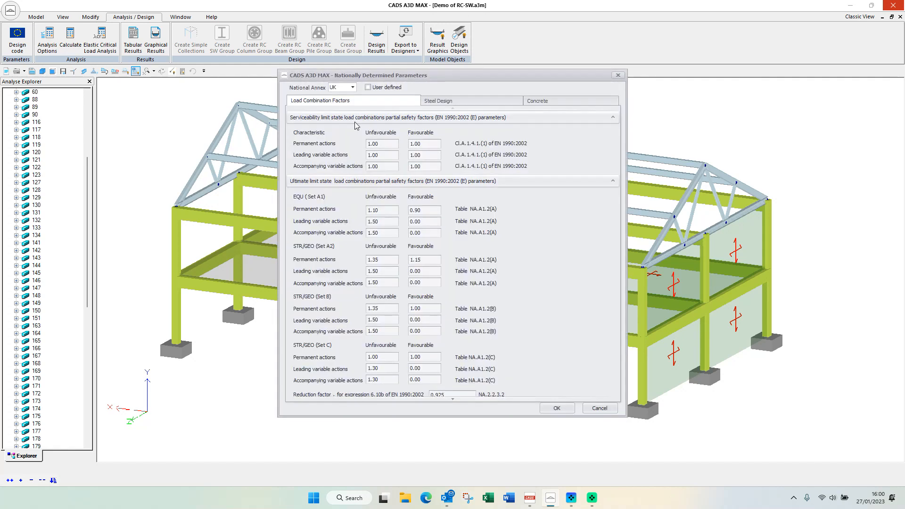
pyautogui.click(352, 89)
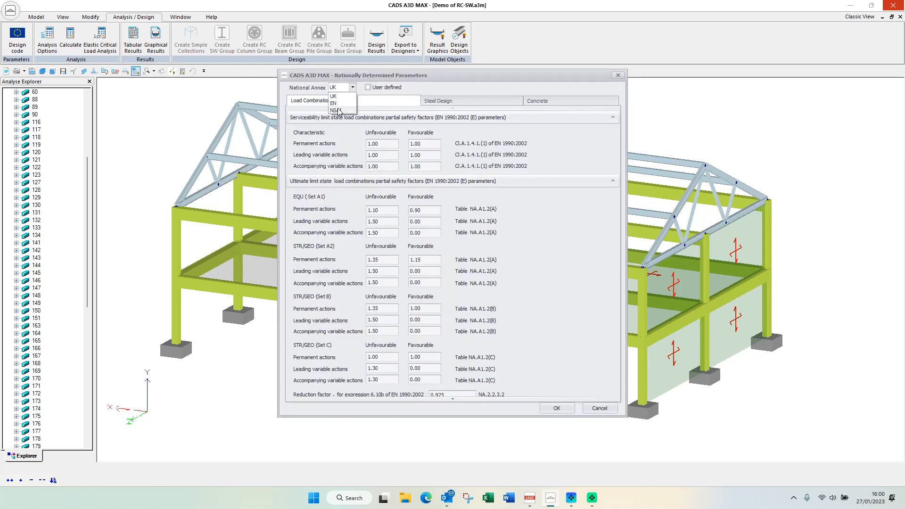
pyautogui.click(338, 104)
pyautogui.click(368, 87)
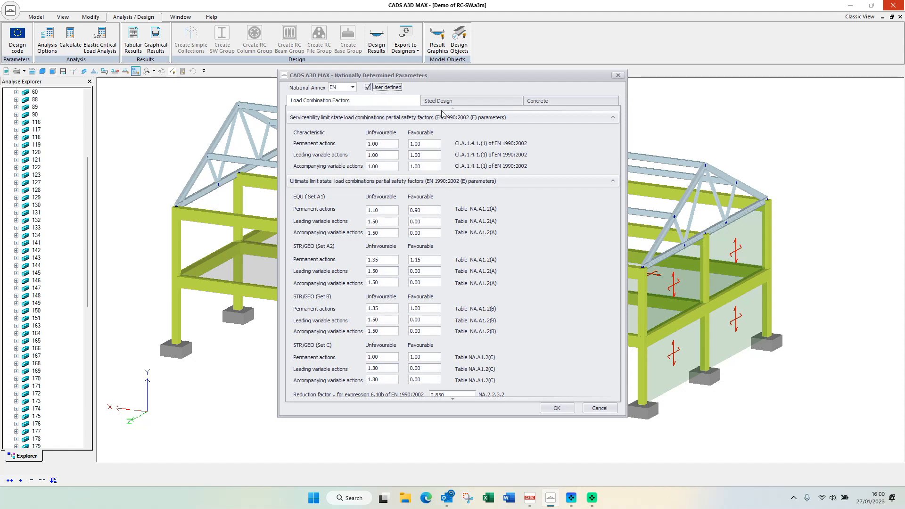
# Step: Review the steel and concrete national parameters, turn user-defined values off, and cancel the project data changes
pyautogui.doubleClick(417, 144)
pyautogui.click(443, 102)
pyautogui.click(537, 101)
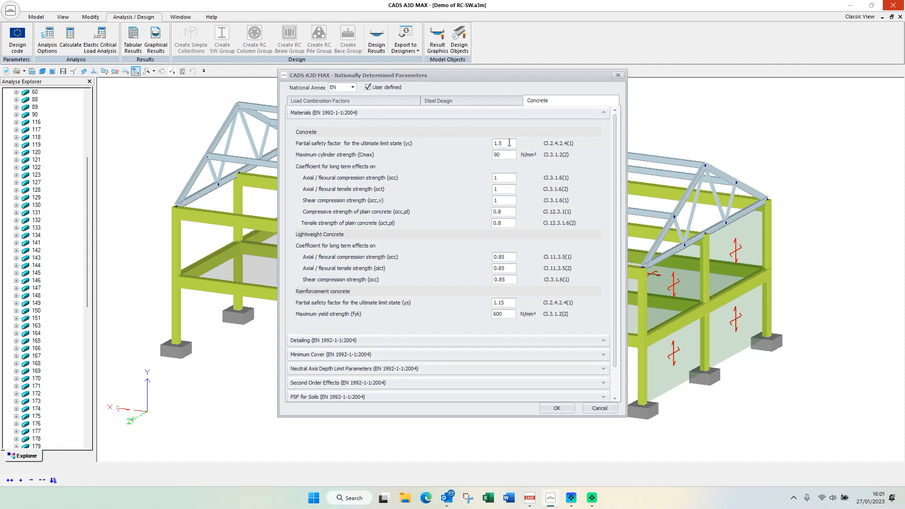
pyautogui.click(378, 88)
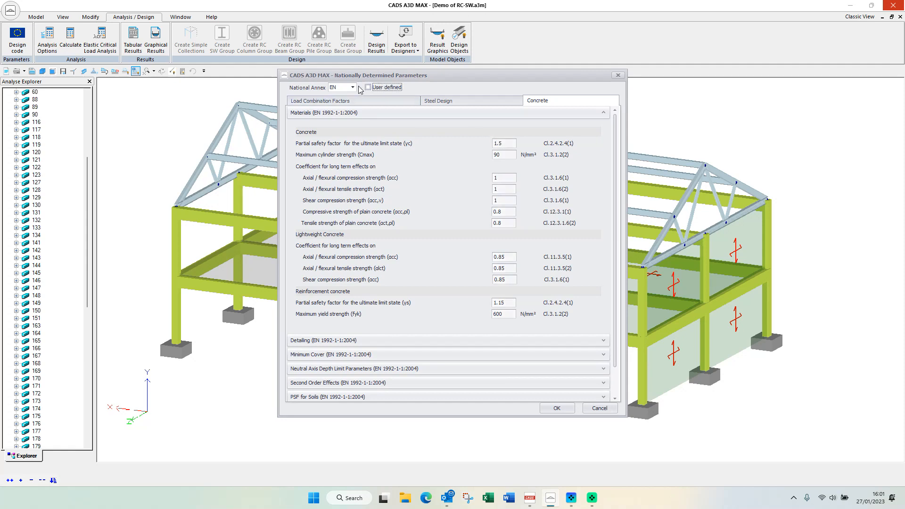
pyautogui.click(570, 409)
pyautogui.click(497, 355)
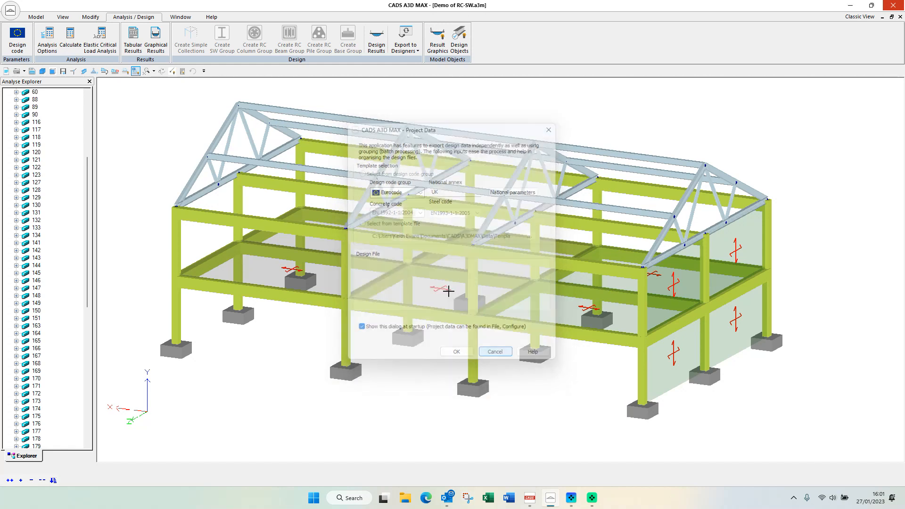
# Step: Run automatic load combination generation for persistent and transient situations, combined EQU and STR, characteristic serviceability and expression 6.10
pyautogui.click(36, 17)
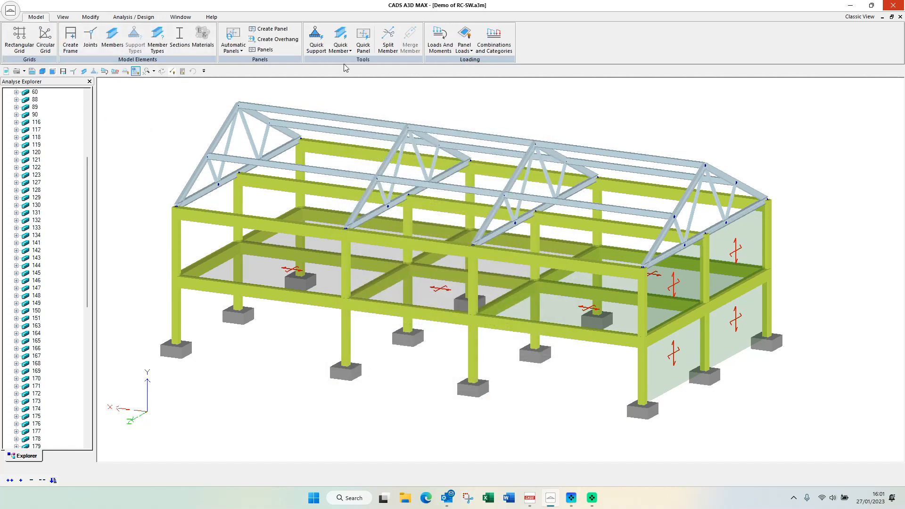
pyautogui.click(494, 40)
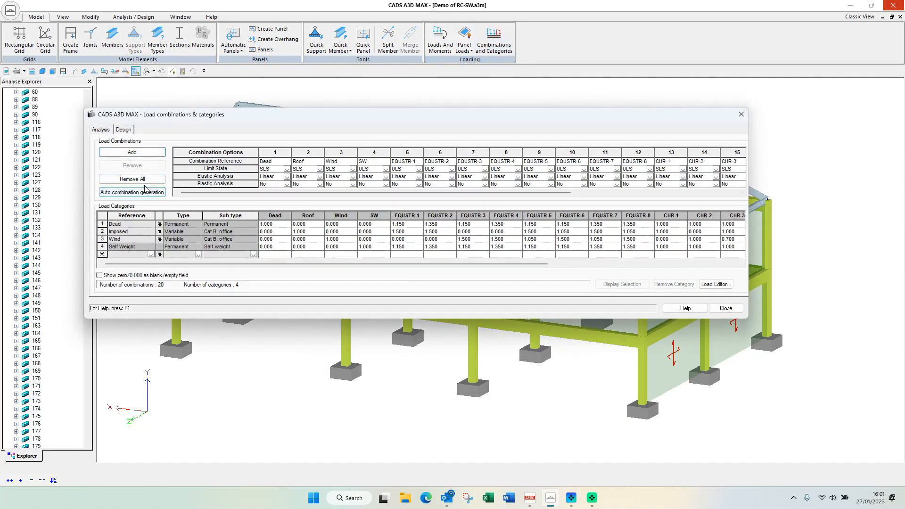
pyautogui.click(133, 192)
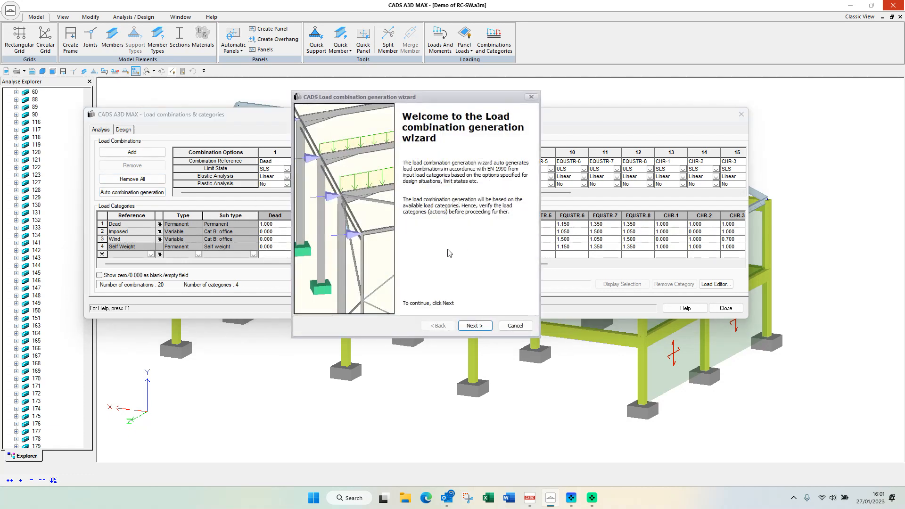
pyautogui.click(480, 326)
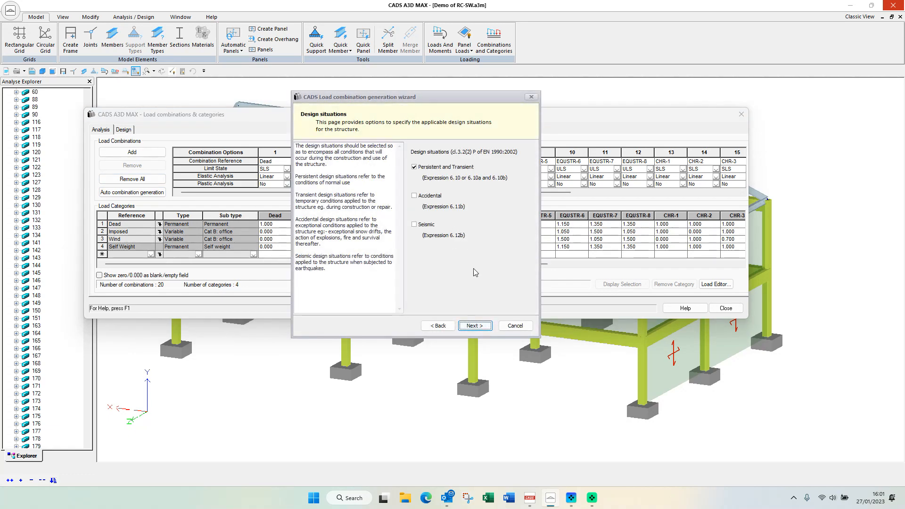
pyautogui.click(475, 327)
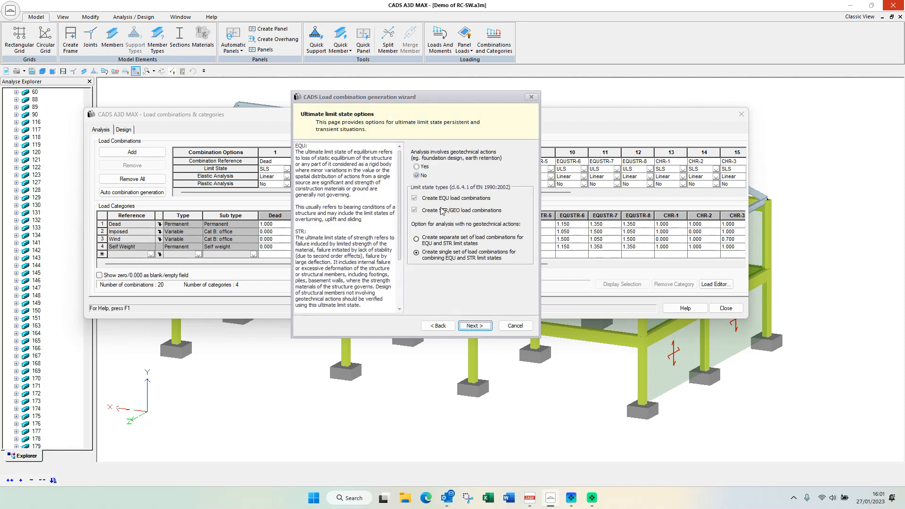
pyautogui.click(473, 326)
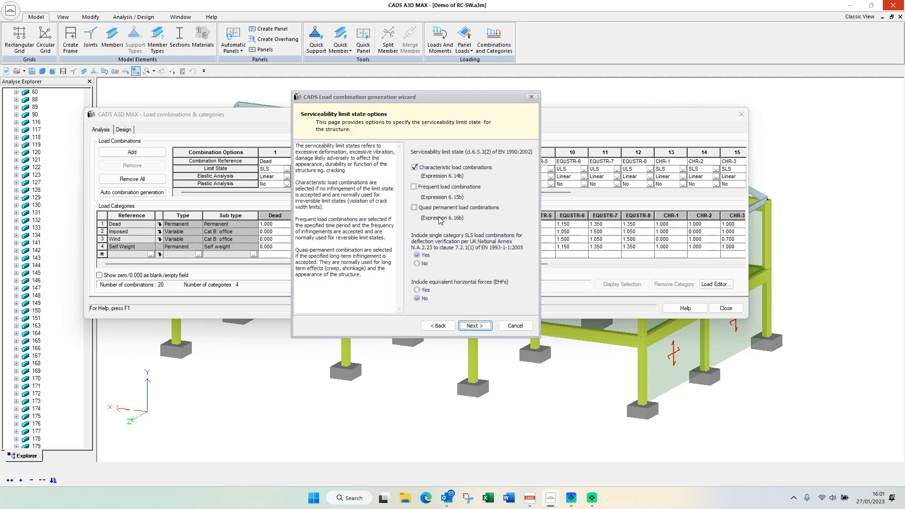
pyautogui.click(474, 326)
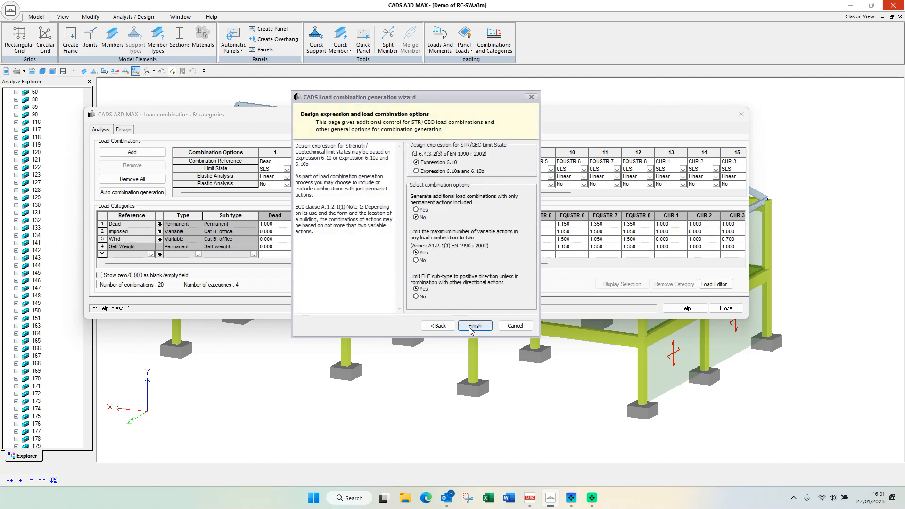
pyautogui.click(474, 326)
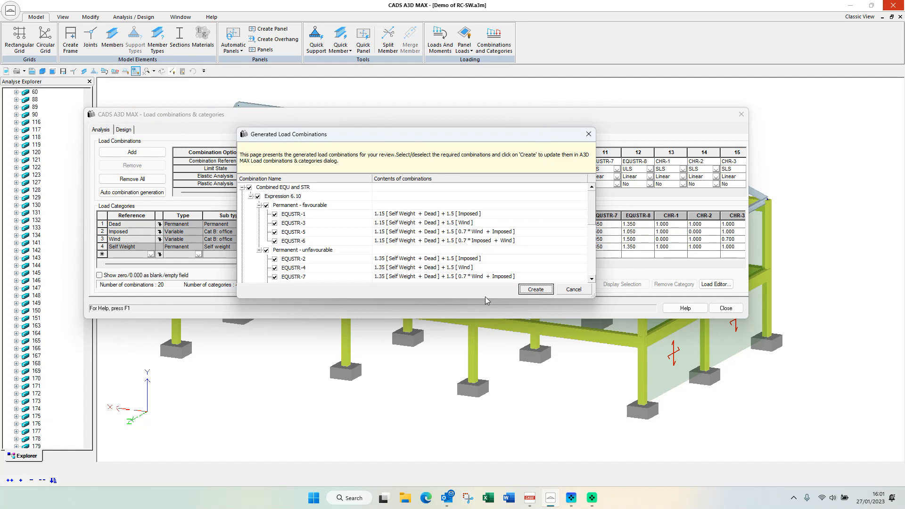
# Step: Enlarge the generated combinations list, deselect the permanent-favourable set, toggle EQUSTR-1, and cancel creating the combinations
pyautogui.moveTo(486, 297); pyautogui.dragTo(489, 469)
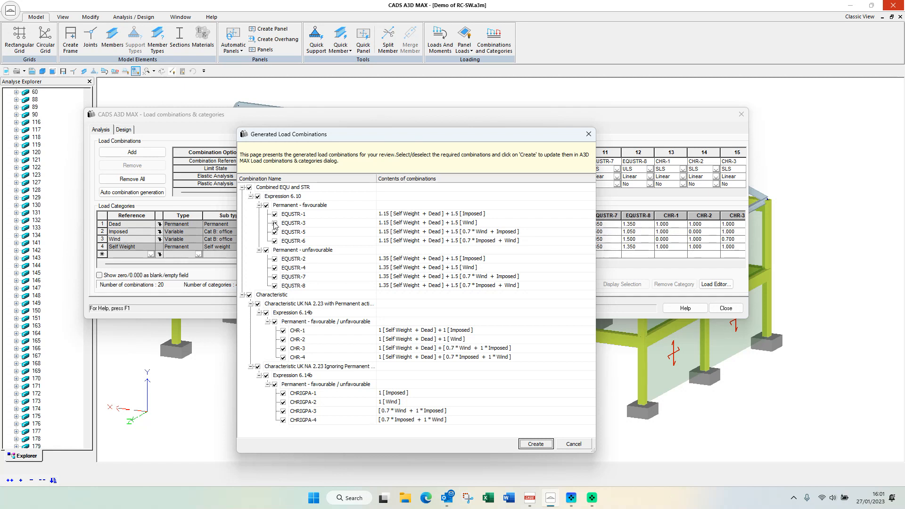
pyautogui.click(266, 206)
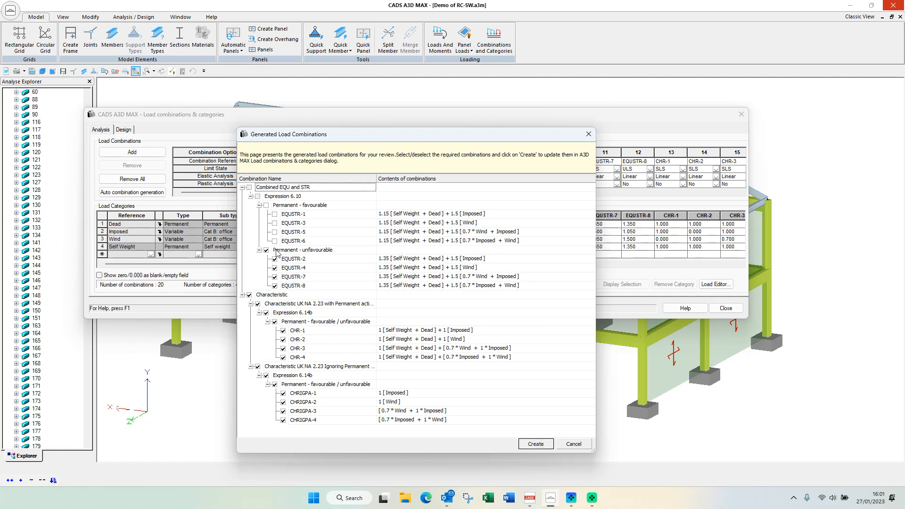
pyautogui.click(275, 214)
pyautogui.click(584, 444)
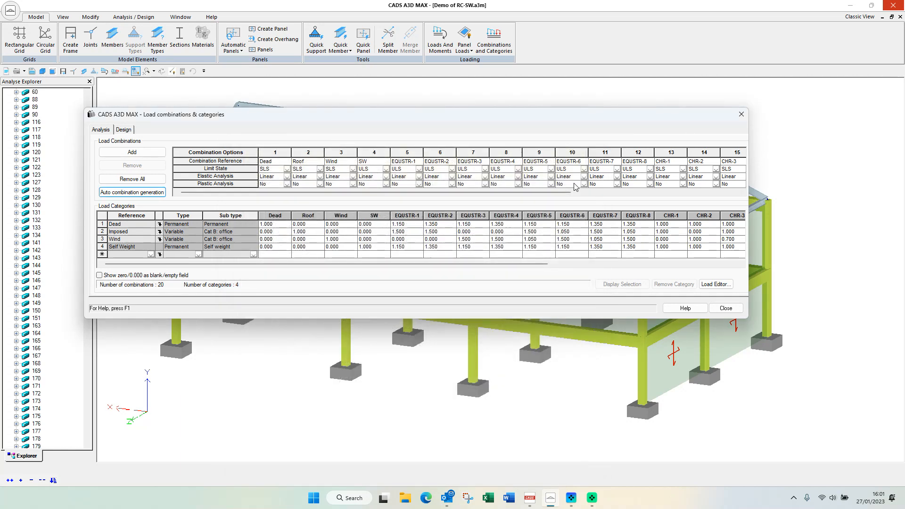
# Step: Examine the existing load combinations through CHRIGPA-4, including the wind factor of CHRIGPA-3, and close the load combinations
pyautogui.moveTo(561, 192); pyautogui.dragTo(737, 190)
pyautogui.click(717, 184)
pyautogui.click(716, 184)
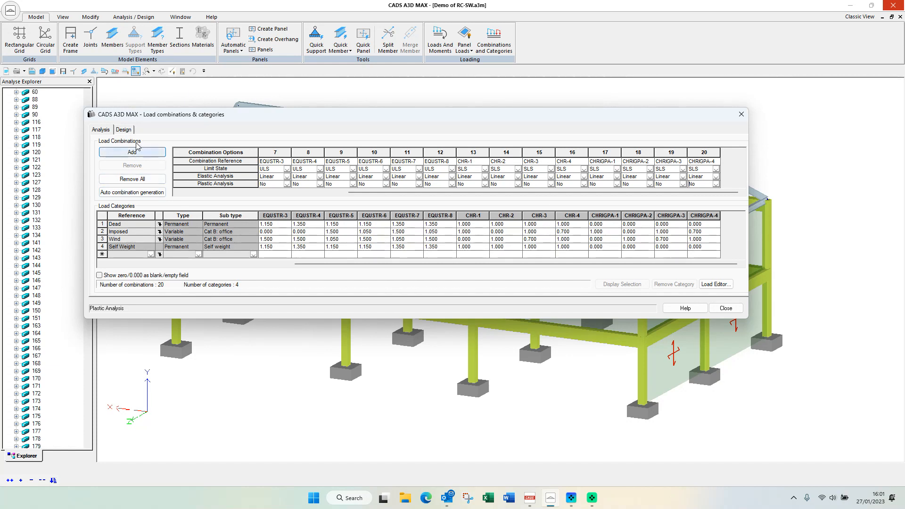
pyautogui.click(704, 152)
pyautogui.click(671, 153)
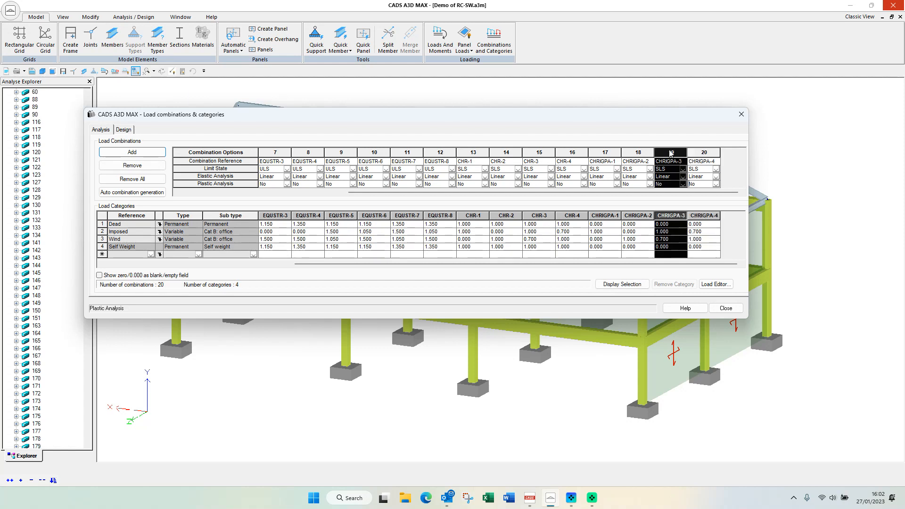
pyautogui.click(669, 240)
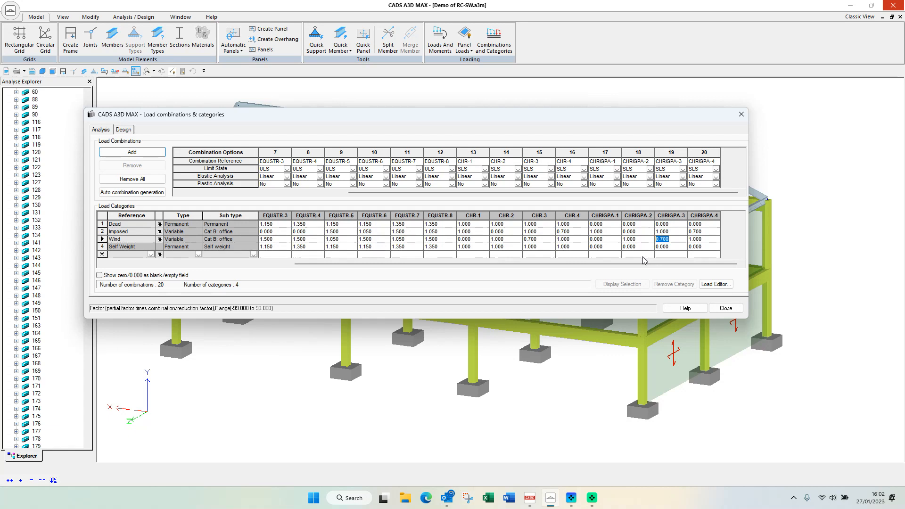
pyautogui.click(725, 308)
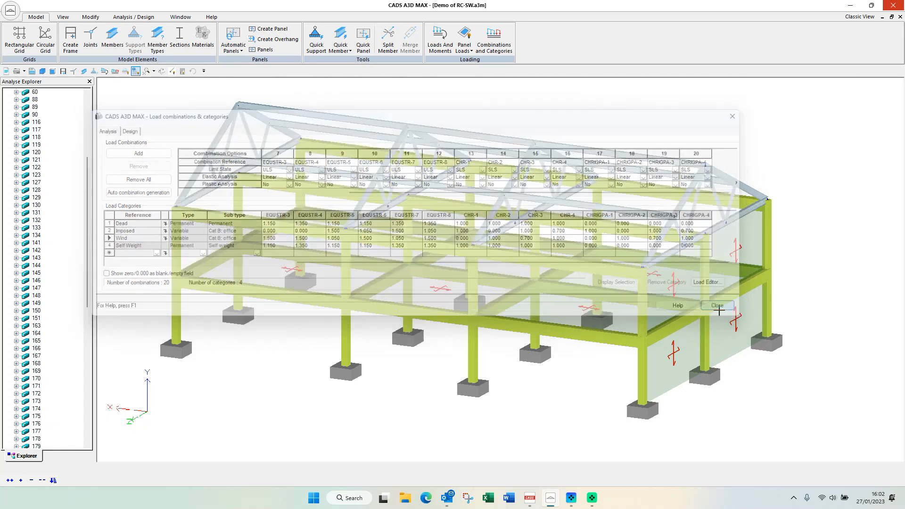
# Step: Display the member loads and panel loads on the frame, and hide both again
pyautogui.click(62, 17)
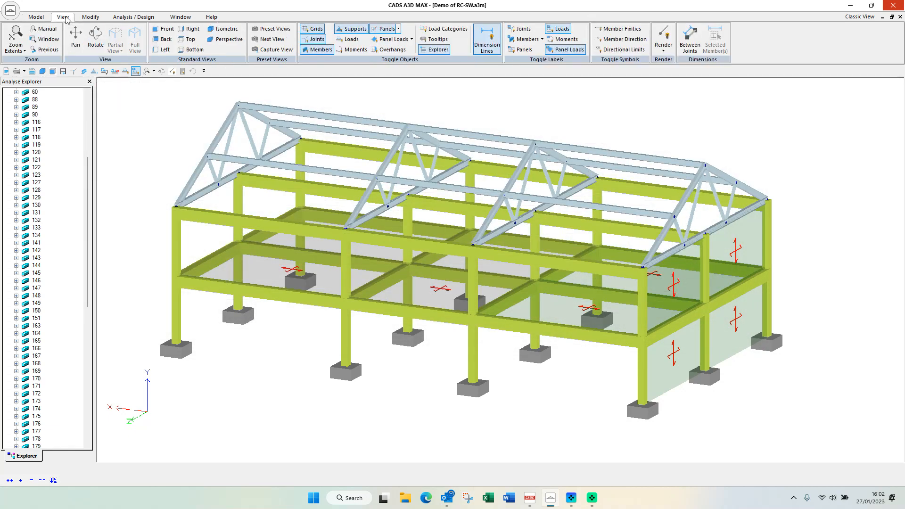
pyautogui.click(354, 41)
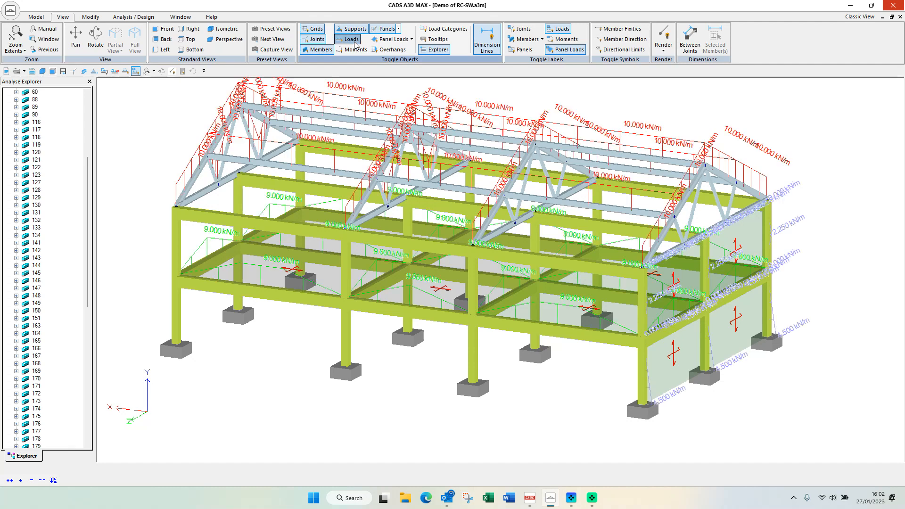
pyautogui.click(392, 39)
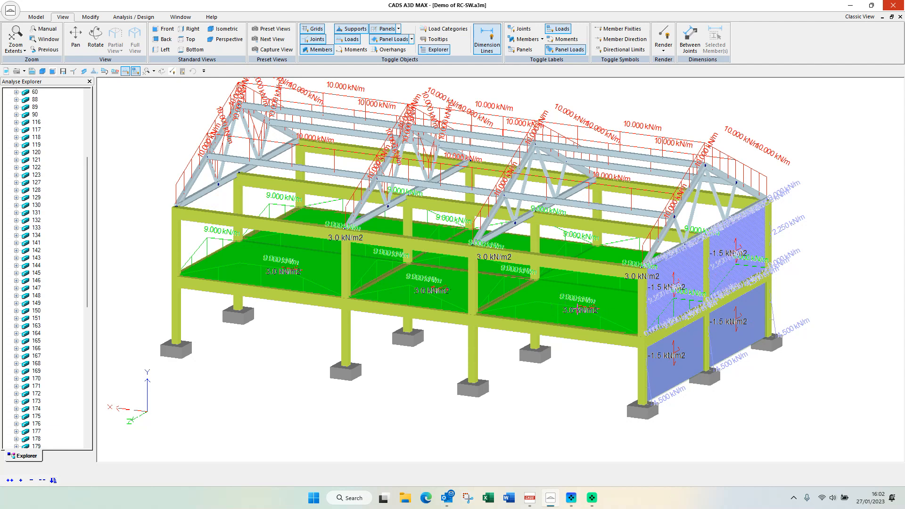
pyautogui.scroll(-2, 338, 333)
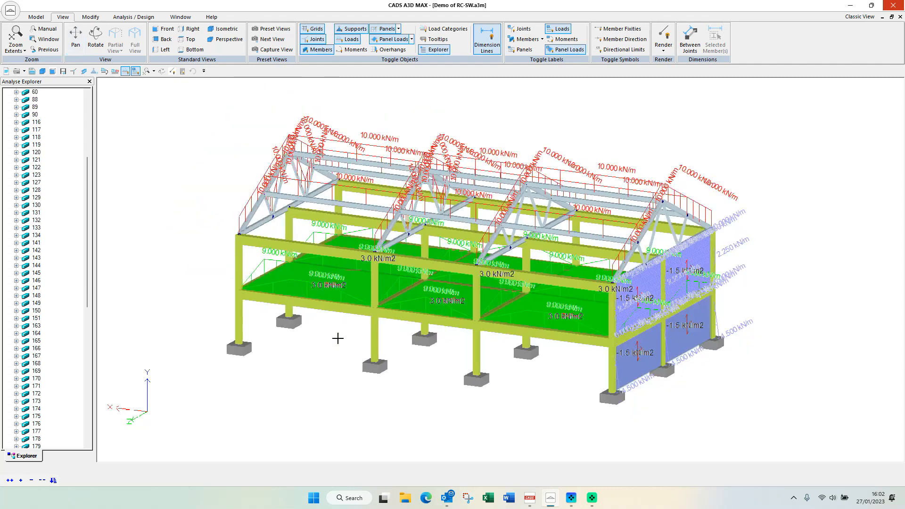
pyautogui.click(351, 39)
pyautogui.click(391, 39)
pyautogui.scroll(2, 493, 239)
pyautogui.moveTo(448, 313); pyautogui.dragTo(449, 301, button='middle')
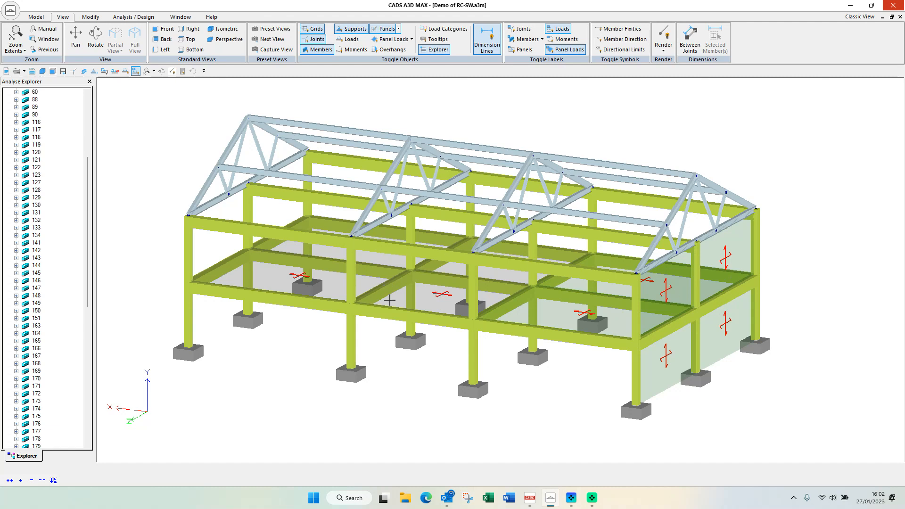
# Step: Inspect the properties of the lower front end-wall panel and its normal load distribution type options, and close them
pyautogui.click(667, 358)
pyautogui.rightClick(667, 357)
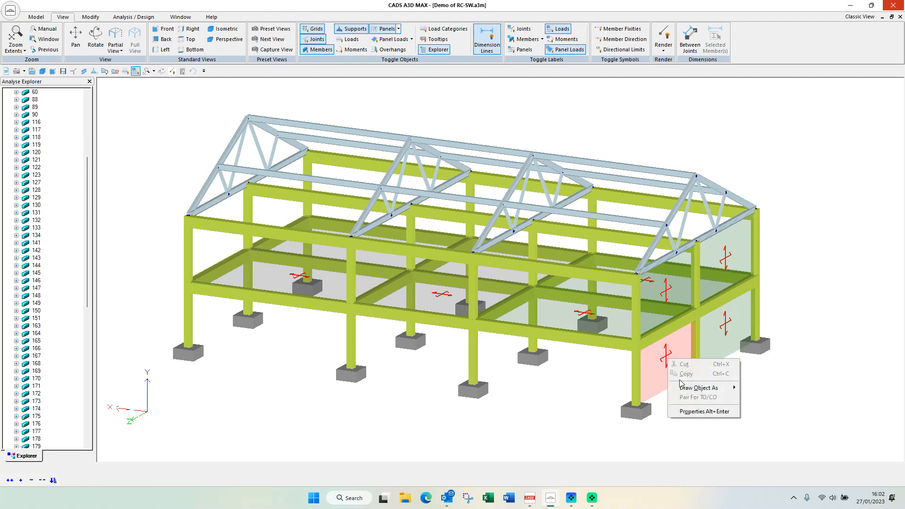
pyautogui.click(697, 414)
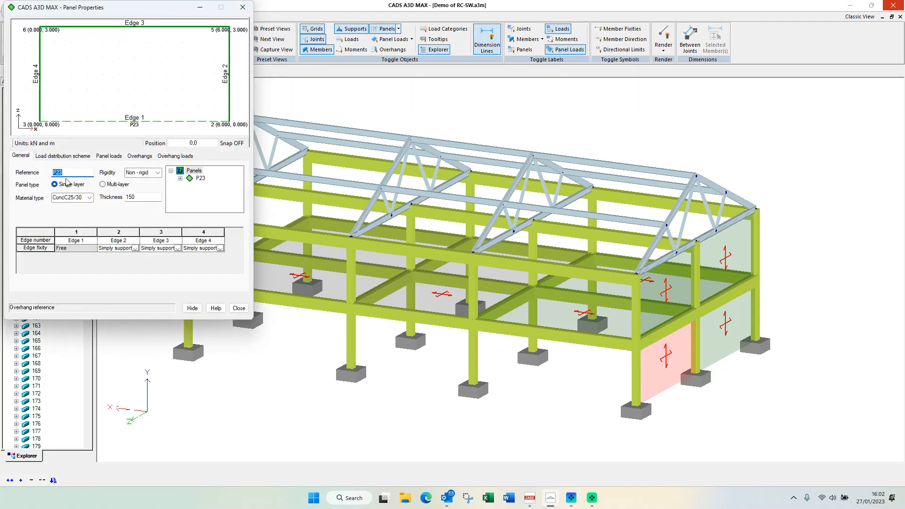
pyautogui.click(61, 159)
pyautogui.click(155, 233)
pyautogui.click(161, 233)
pyautogui.click(160, 233)
pyautogui.click(239, 308)
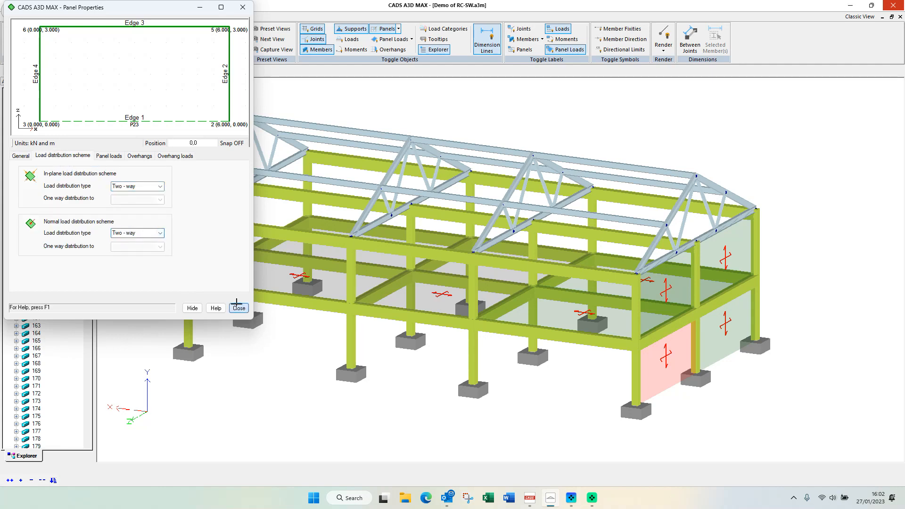
pyautogui.click(346, 399)
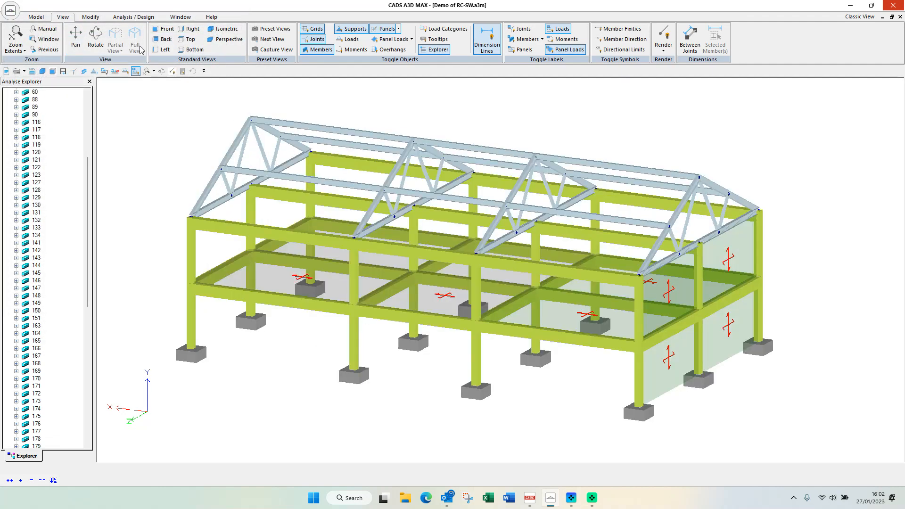
# Step: Recalculate the frame analysis despite the existing results, and close the tabular results
pyautogui.click(134, 17)
pyautogui.click(88, 51)
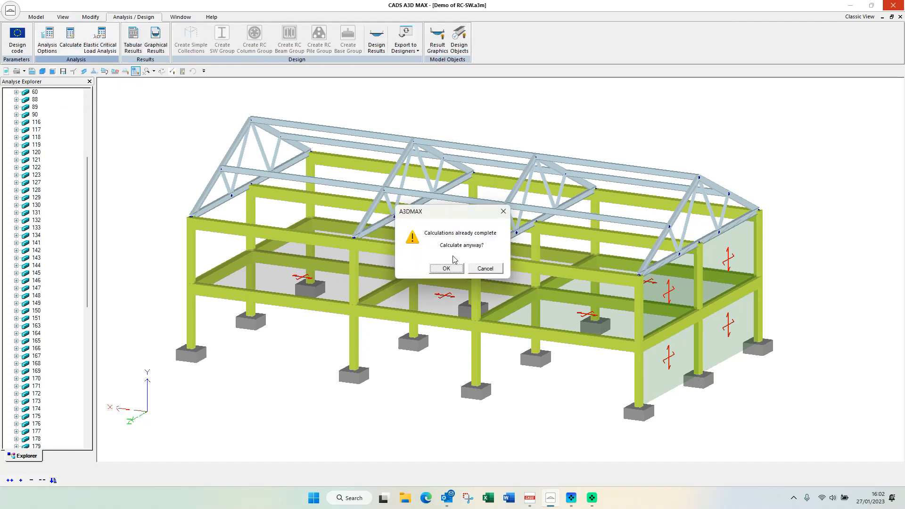
pyautogui.click(447, 269)
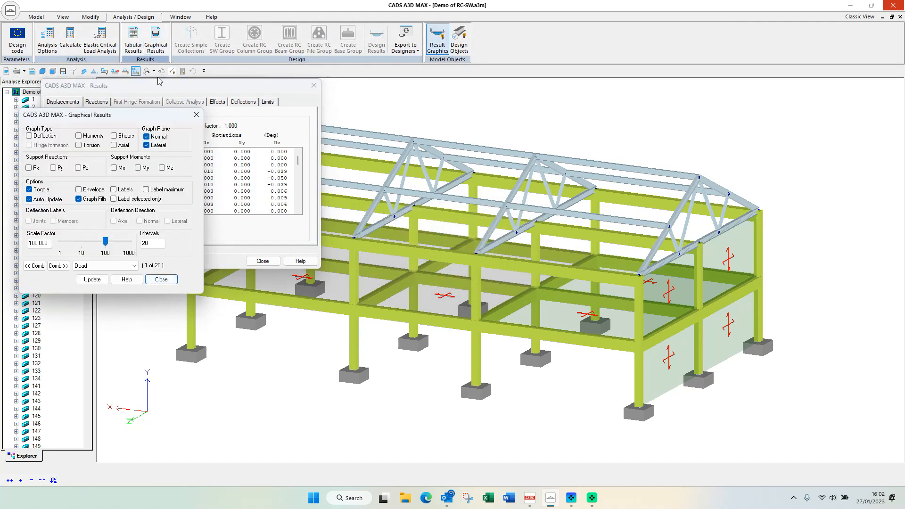
pyautogui.click(313, 85)
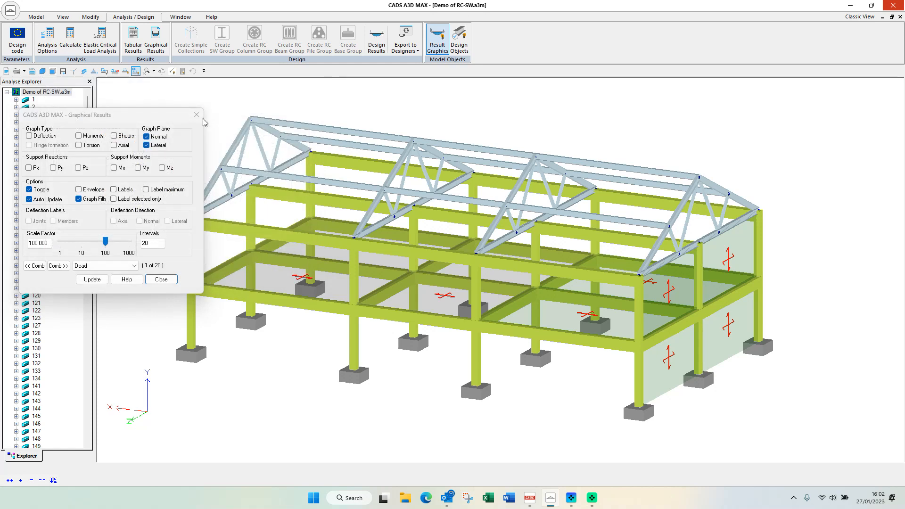
# Step: Show the Dead combination's moment diagrams at a scale factor of 500, followed by the shear and axial force diagrams
pyautogui.click(96, 137)
pyautogui.moveTo(113, 242); pyautogui.dragTo(118, 242)
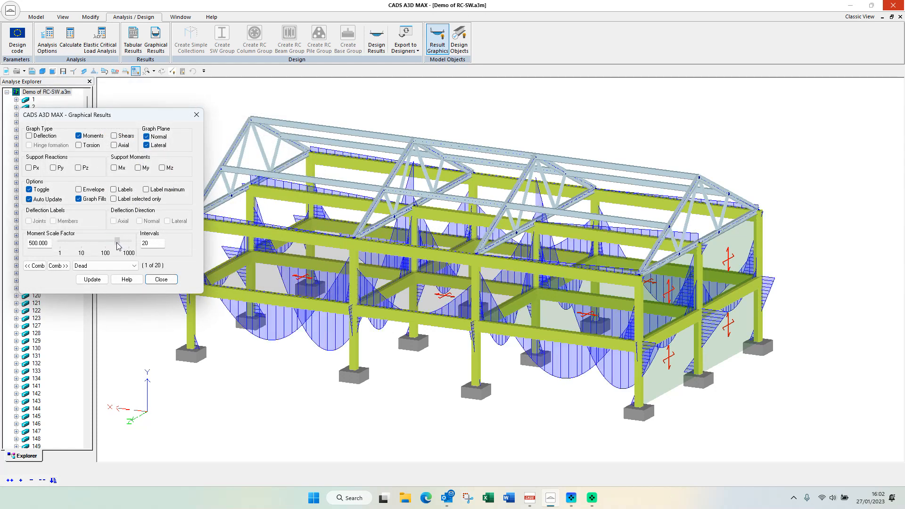
pyautogui.click(121, 137)
pyautogui.click(119, 146)
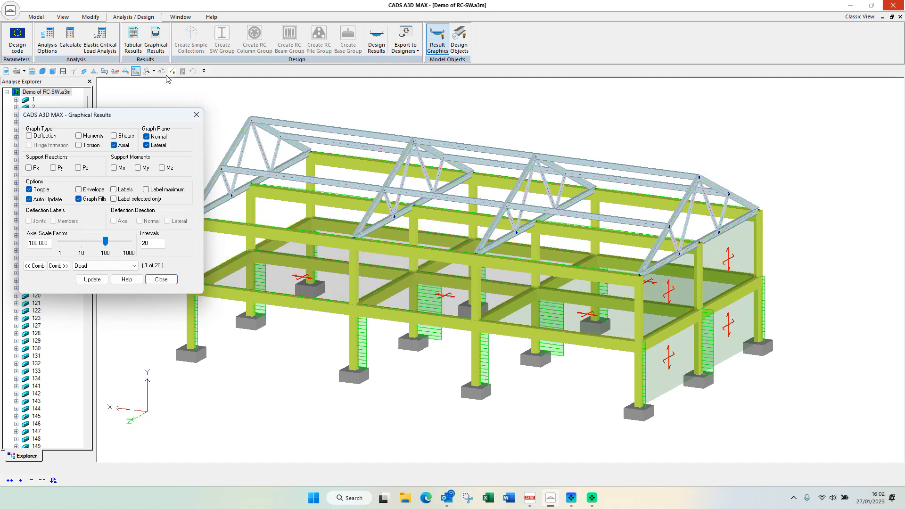
# Step: Switch the frame to wireframe and show its deflections with member labels in the normal direction
pyautogui.click(178, 92)
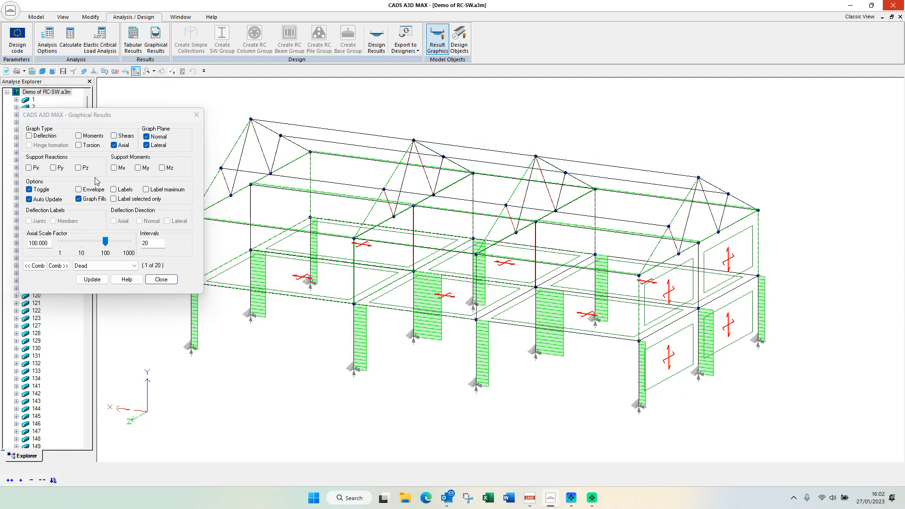
pyautogui.click(45, 137)
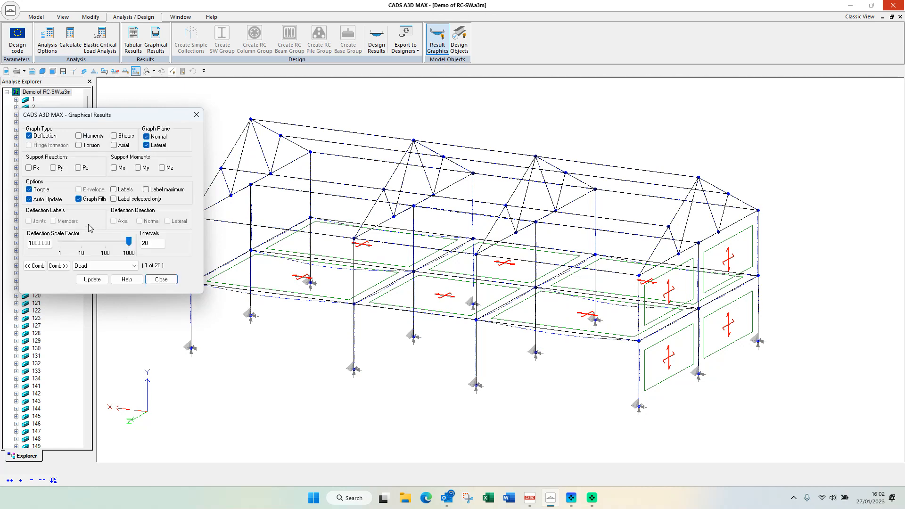
pyautogui.click(130, 190)
pyautogui.click(66, 221)
pyautogui.click(141, 221)
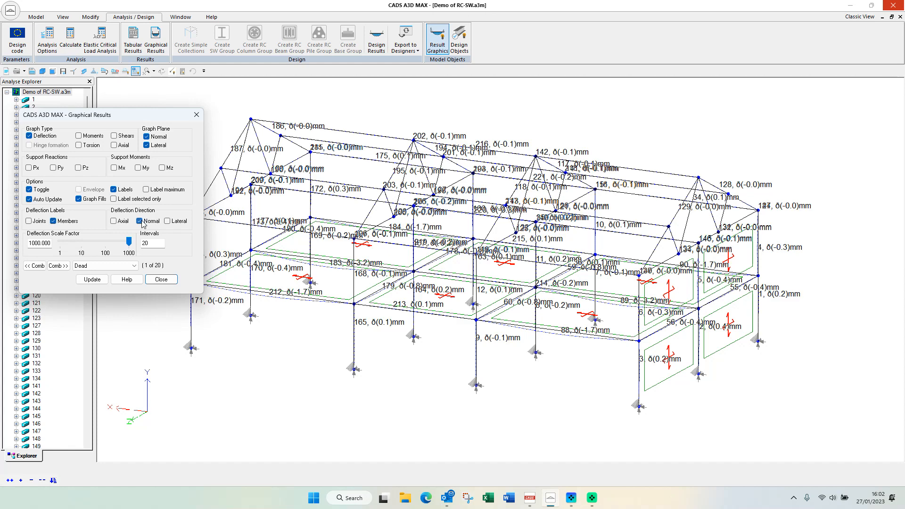
# Step: Label only the maximum member deflections for the Dead combination, then remove the labels and close the graphical results
pyautogui.click(163, 190)
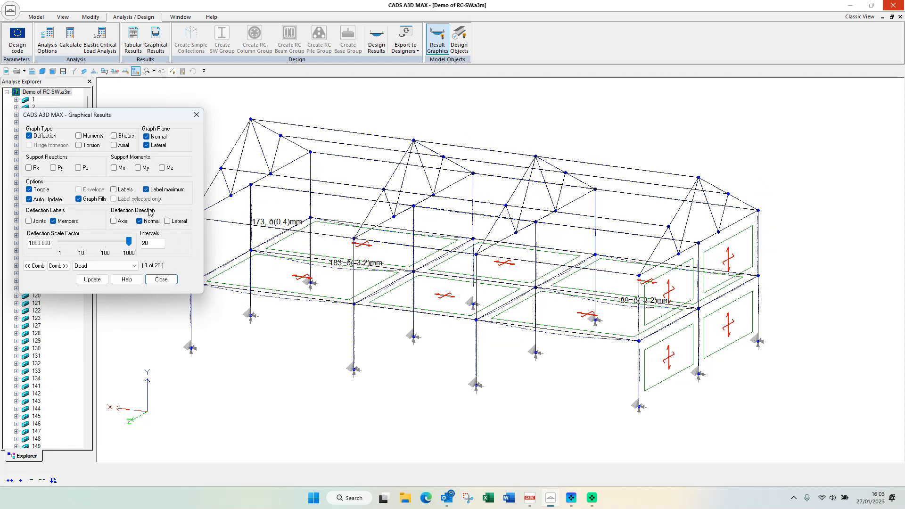
pyautogui.click(146, 190)
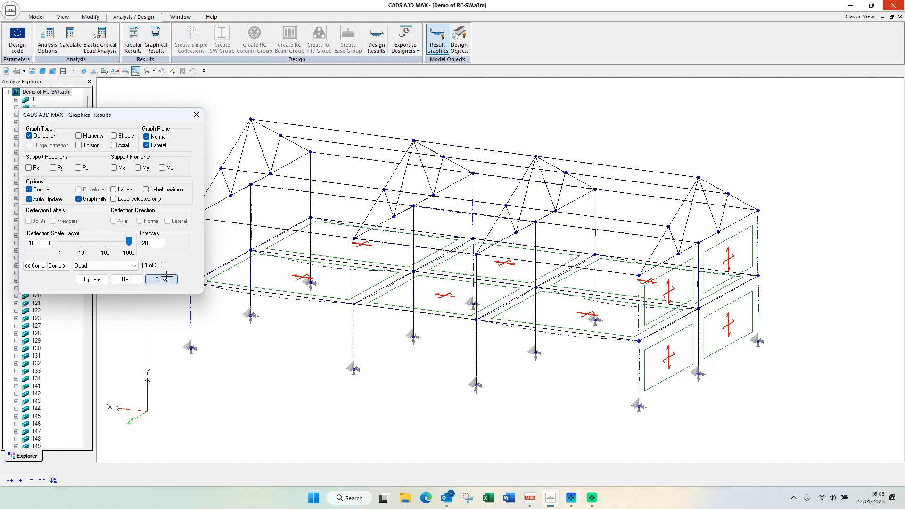
pyautogui.click(162, 280)
# Step: Hide the result graphics and render the frame as a solid 3D model
pyautogui.click(435, 45)
pyautogui.click(172, 71)
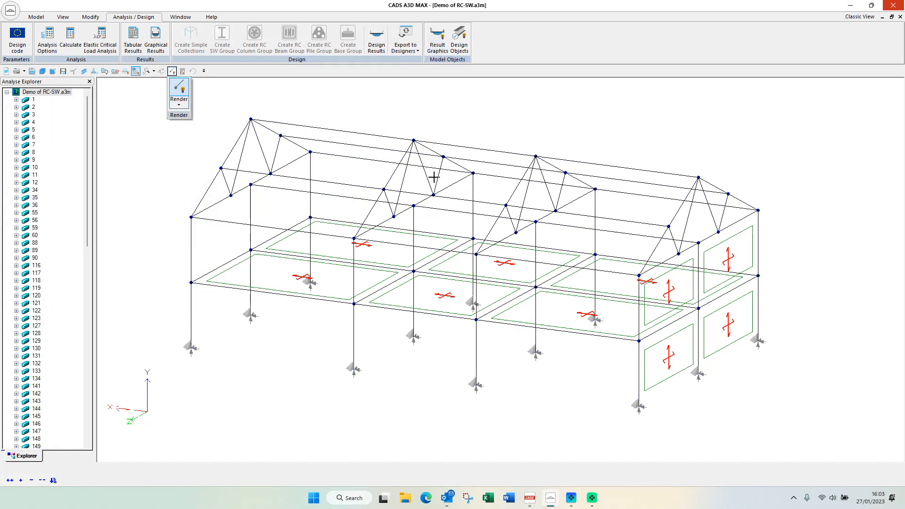
pyautogui.click(179, 89)
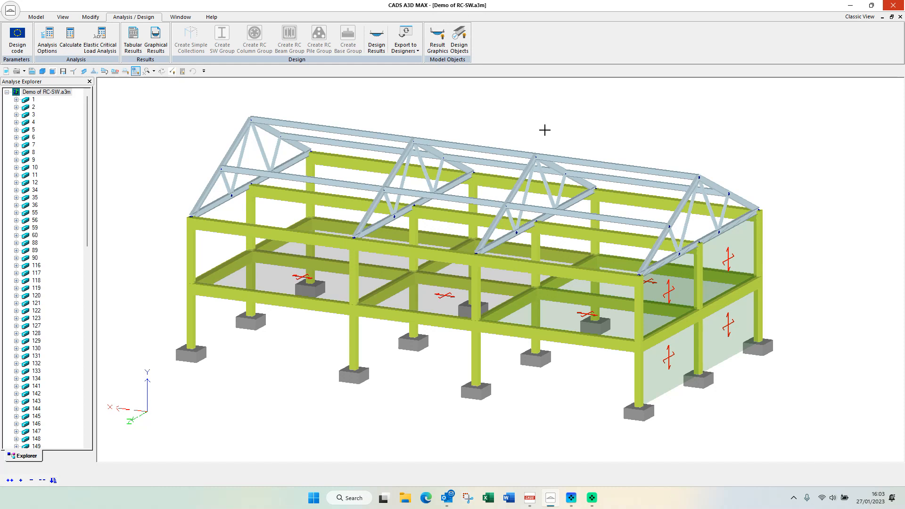
# Step: Export the pad base under the front row's third column from the left to the RC Pad Base Designer
pyautogui.scroll(1, 545, 130)
pyautogui.moveTo(544, 130); pyautogui.dragTo(547, 134, button='middle')
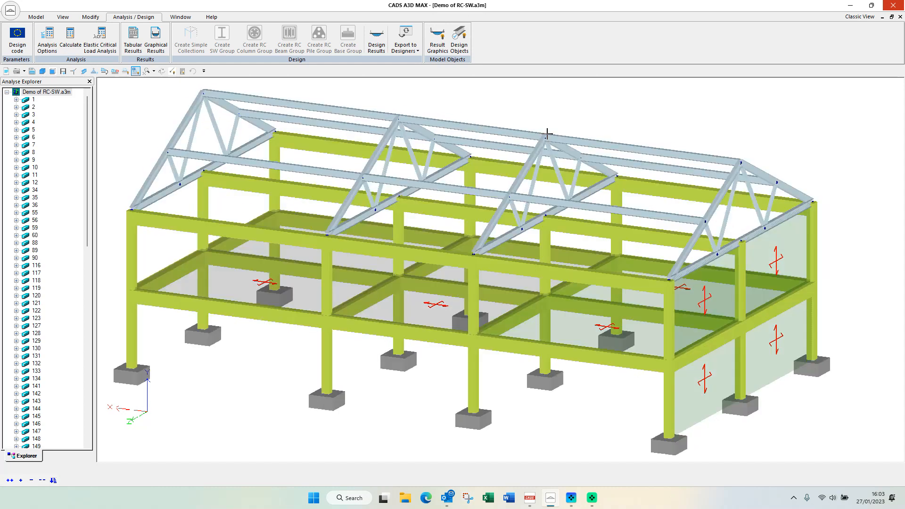
pyautogui.scroll(-2, 561, 132)
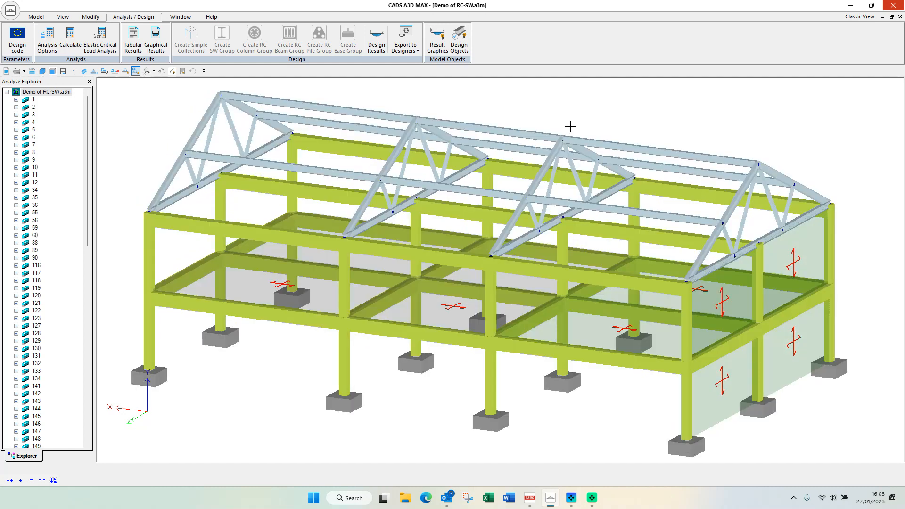
pyautogui.moveTo(569, 128); pyautogui.dragTo(561, 110, button='middle')
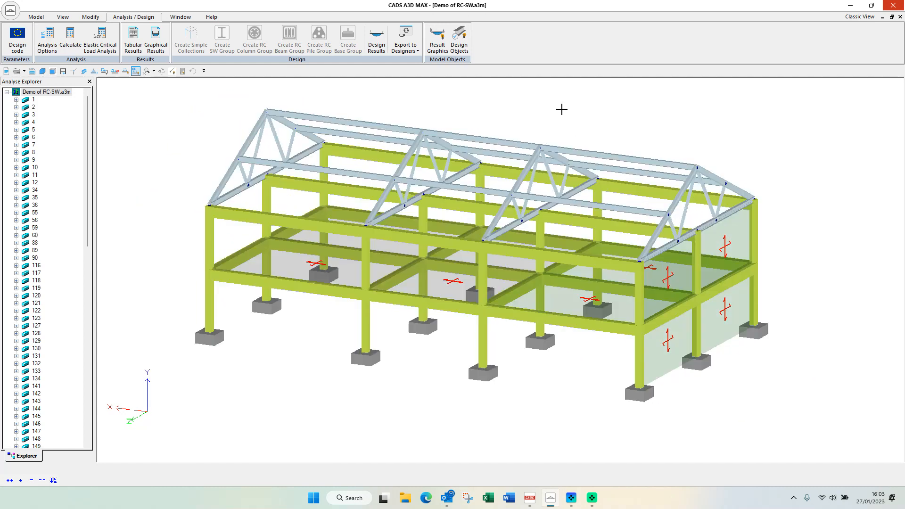
pyautogui.scroll(1, 561, 109)
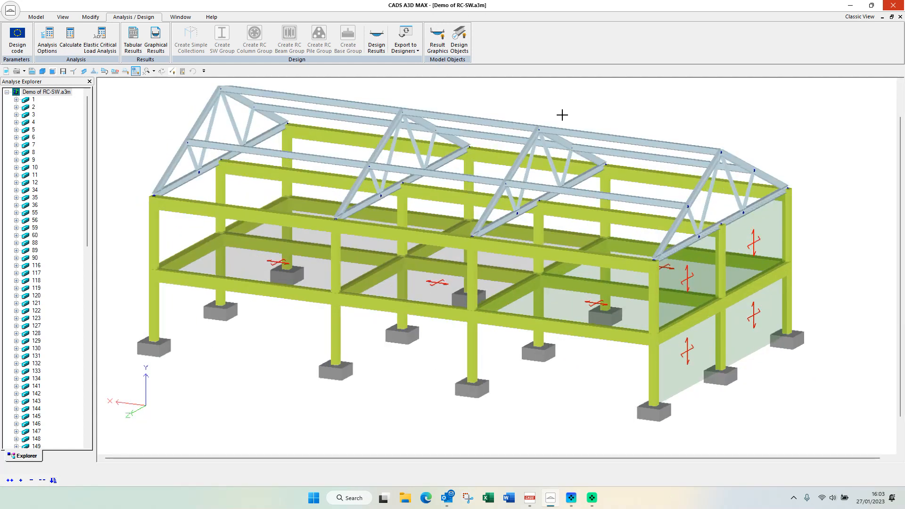
pyautogui.click(416, 51)
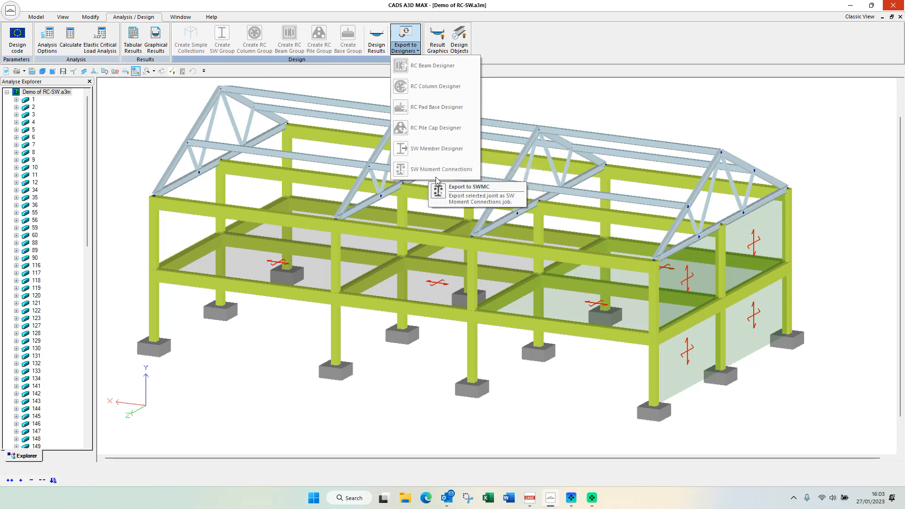
pyautogui.click(439, 417)
pyautogui.moveTo(435, 415); pyautogui.dragTo(495, 372)
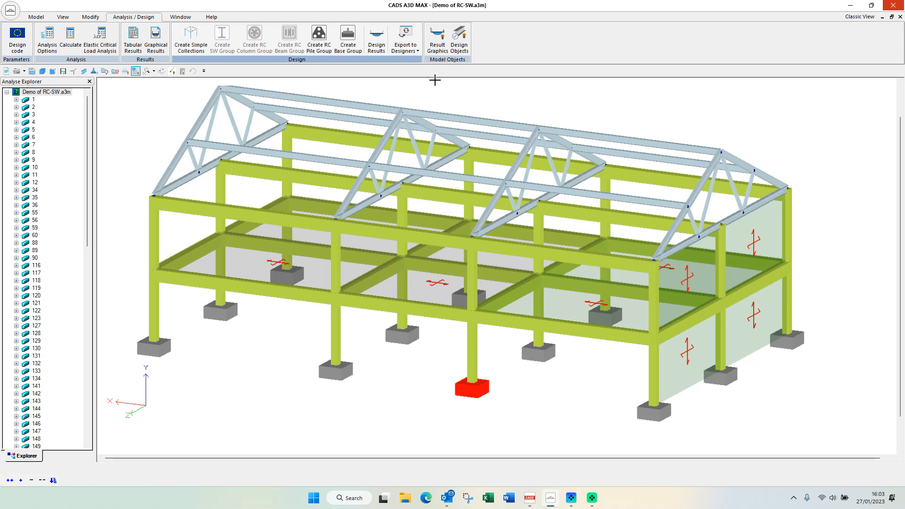
pyautogui.click(405, 47)
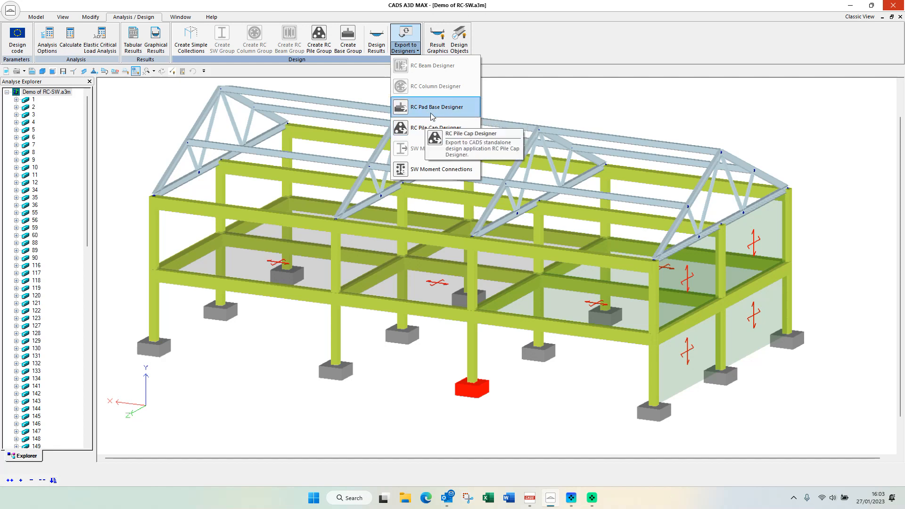
pyautogui.click(451, 110)
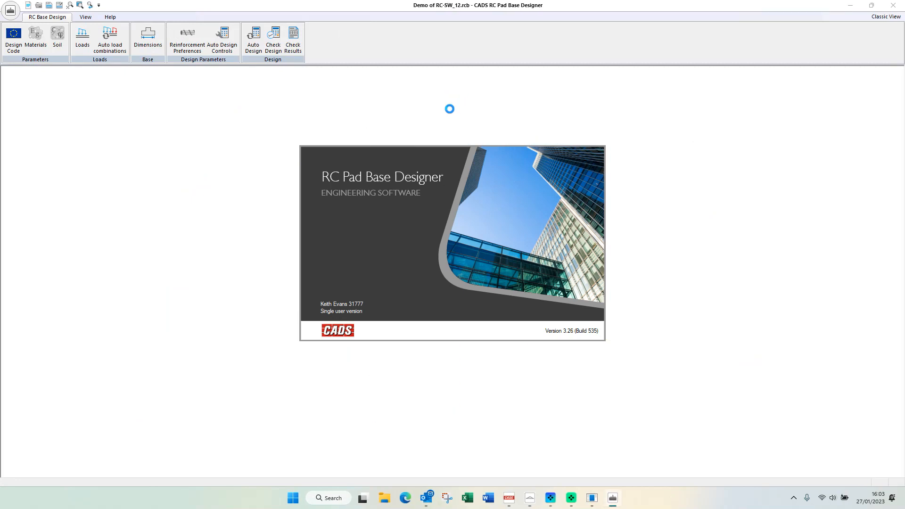
# Step: Inspect the pad base's reinforcement and bar arrangement settings, including the top bar direction options, and discard any changes
pyautogui.click(187, 38)
pyautogui.click(404, 154)
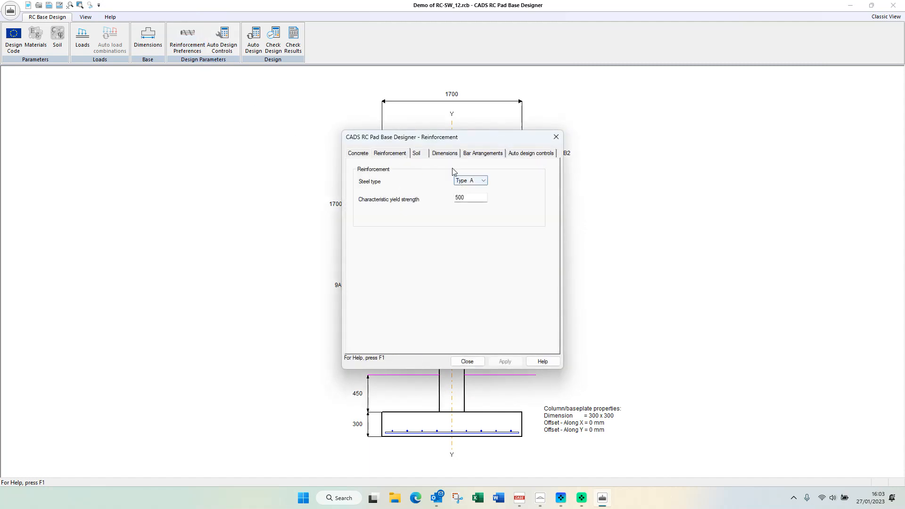
pyautogui.click(483, 156)
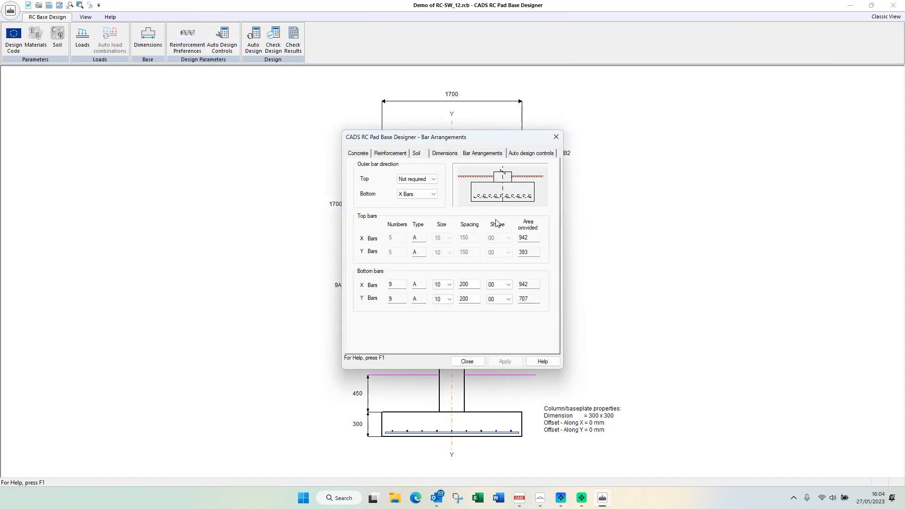
pyautogui.click(425, 179)
pyautogui.click(413, 201)
pyautogui.click(435, 179)
pyautogui.click(413, 201)
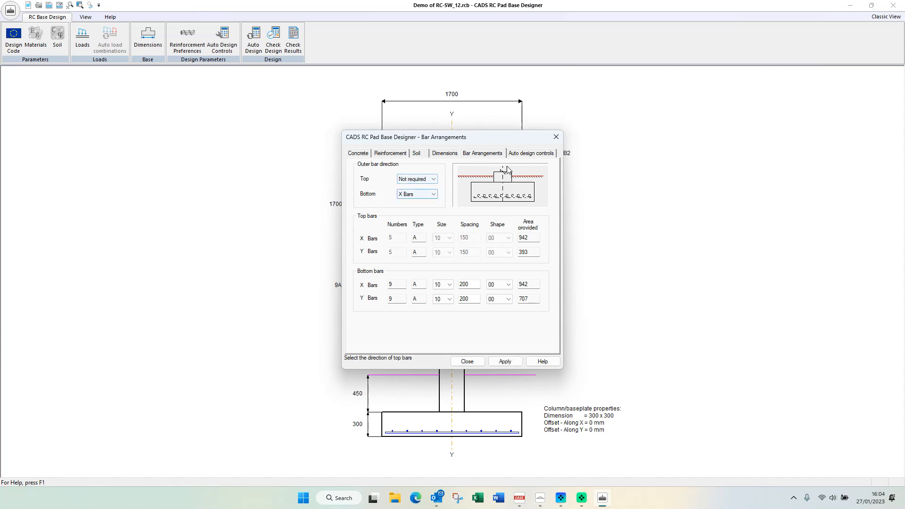
pyautogui.click(557, 136)
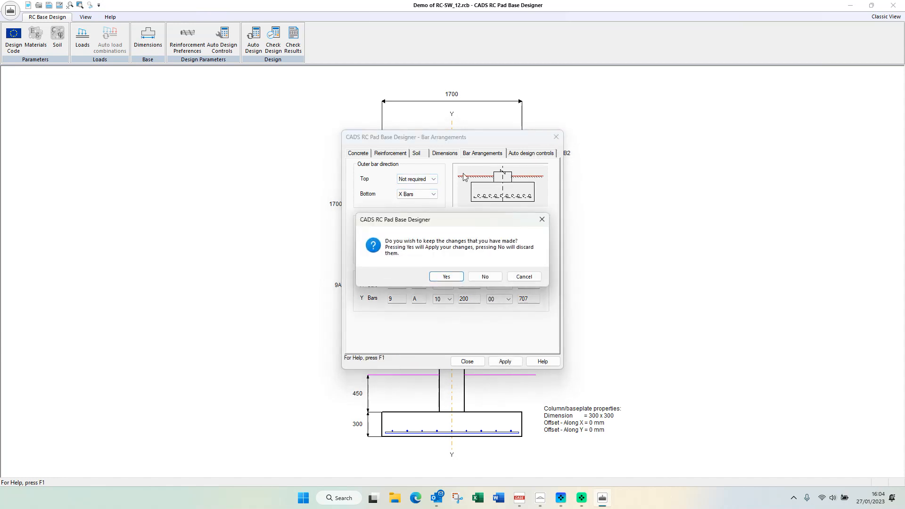
pyautogui.click(477, 278)
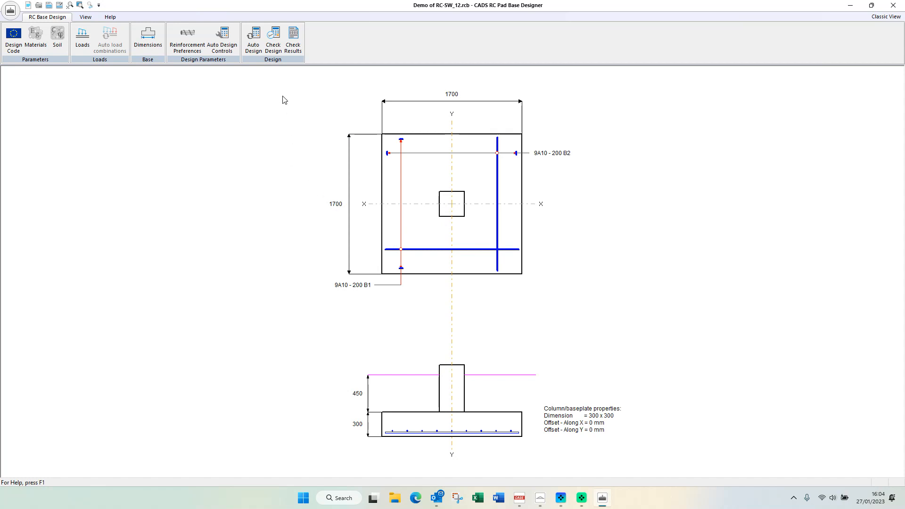
# Step: Review the pad base's results summary, overturning check and linear bearing pressures, then close the RC Pad Base Designer
pyautogui.click(293, 37)
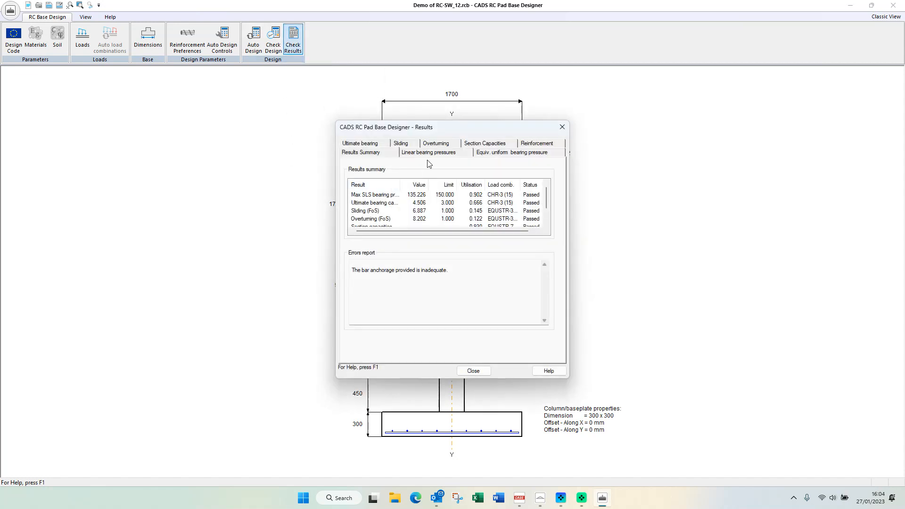
pyautogui.click(445, 145)
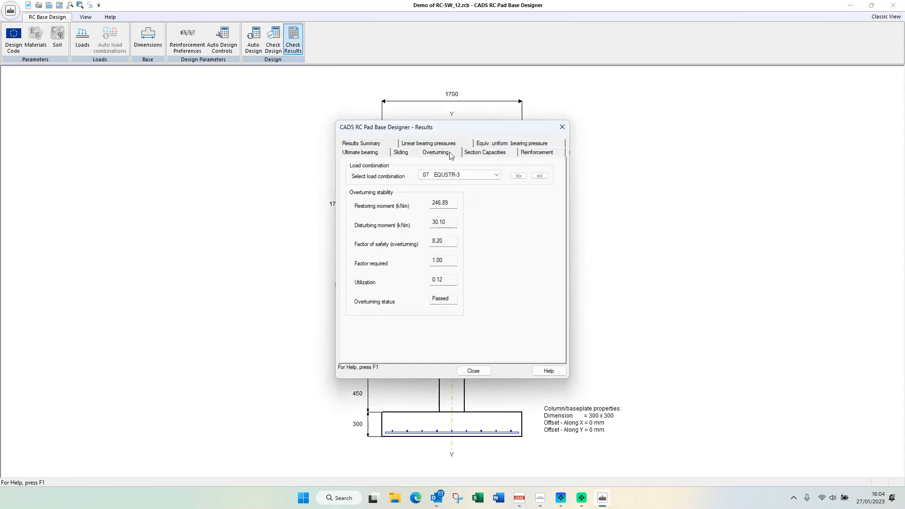
pyautogui.click(449, 144)
pyautogui.click(491, 359)
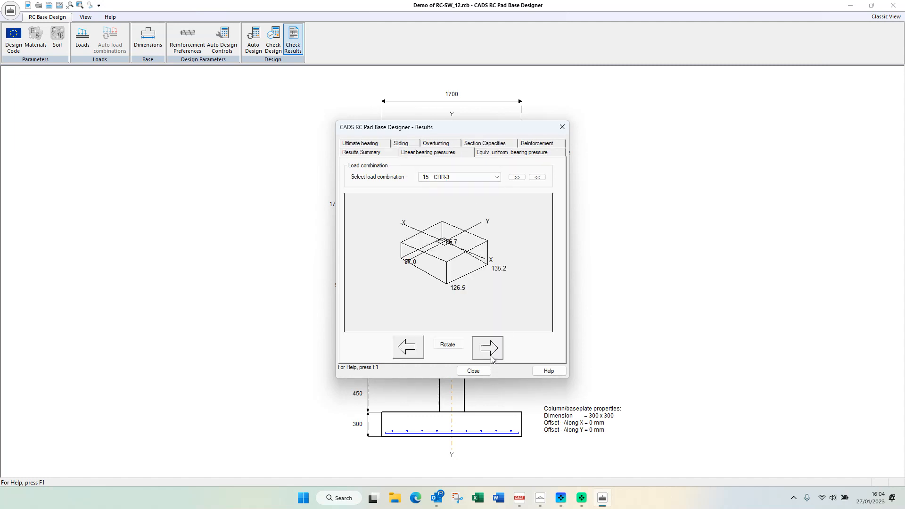
pyautogui.click(563, 126)
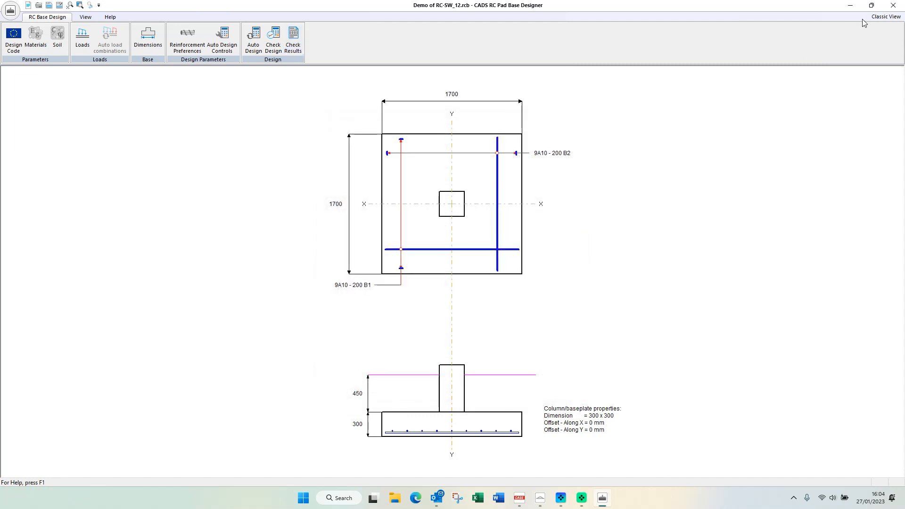
pyautogui.click(894, 5)
pyautogui.click(459, 267)
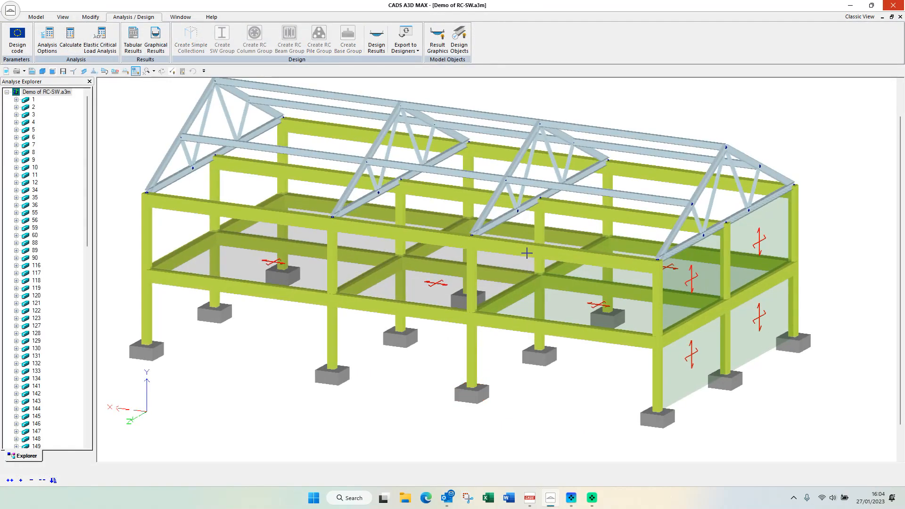
# Step: Export the three upper front beams to the RC Beam Designer, importing loads for subframe analysis and moment/shear envelopes
pyautogui.click(491, 245)
pyautogui.keyDown('ctrl'); pyautogui.click(460, 240); pyautogui.keyUp('ctrl')
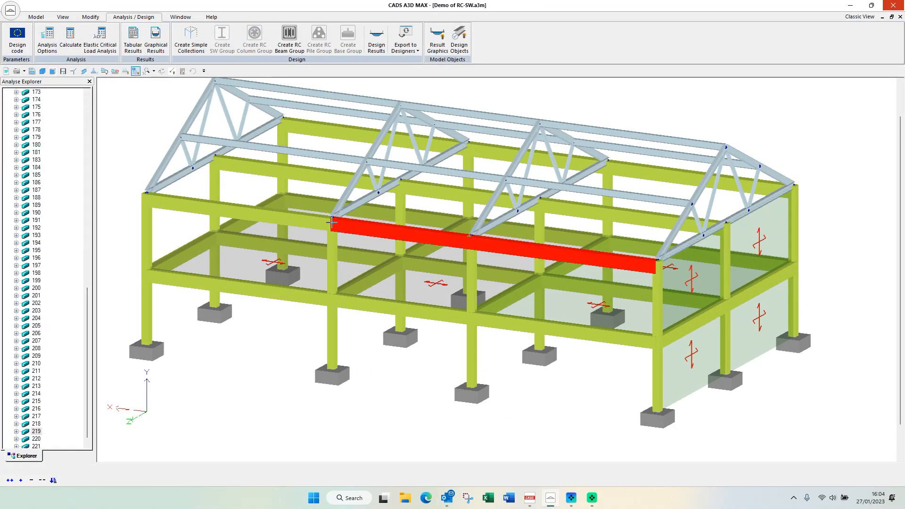
pyautogui.keyDown('ctrl'); pyautogui.click(296, 220); pyautogui.keyUp('ctrl')
pyautogui.click(406, 40)
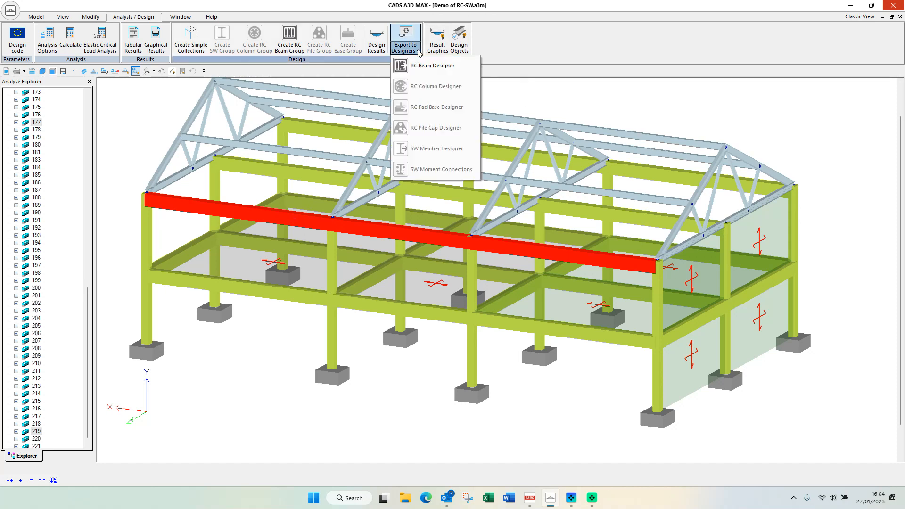
pyautogui.click(420, 70)
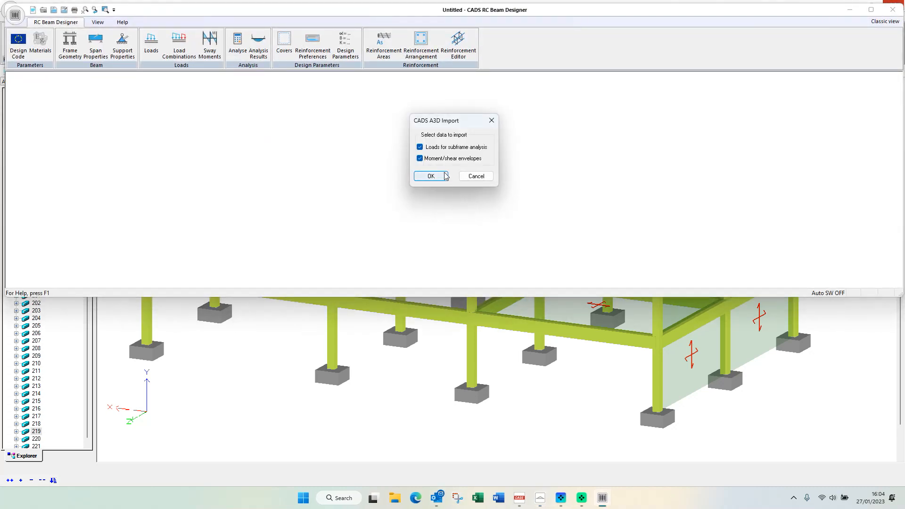
pyautogui.click(444, 175)
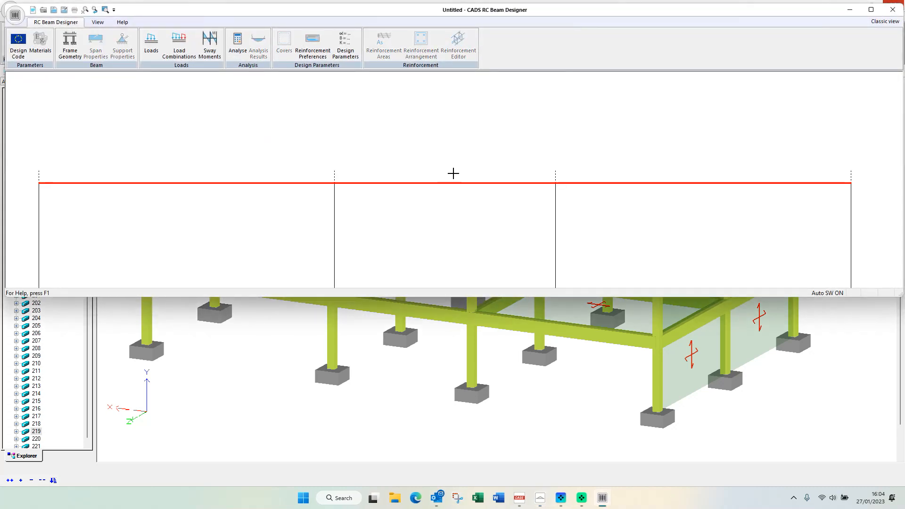
# Step: Analyse the imported three-span beam, compare its elastic bending and shear diagrams, and close the analysis results
pyautogui.click(237, 43)
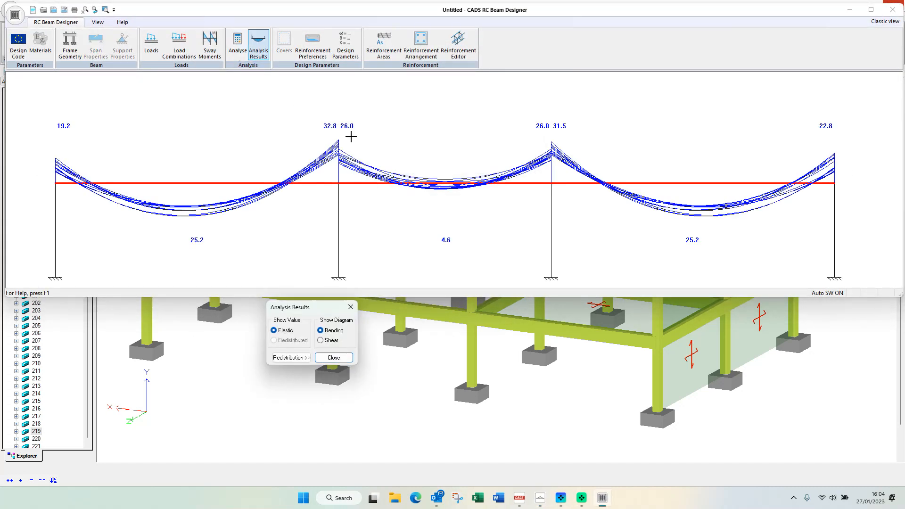
pyautogui.click(383, 167)
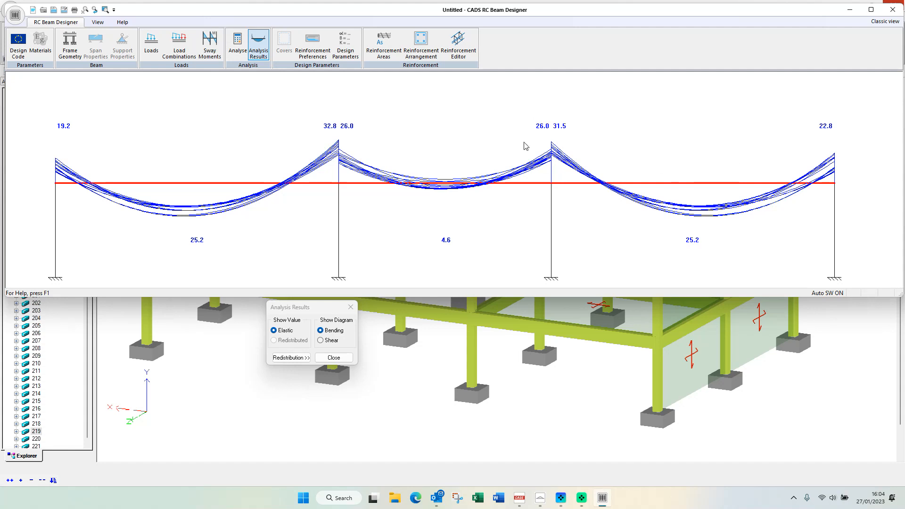
pyautogui.click(322, 340)
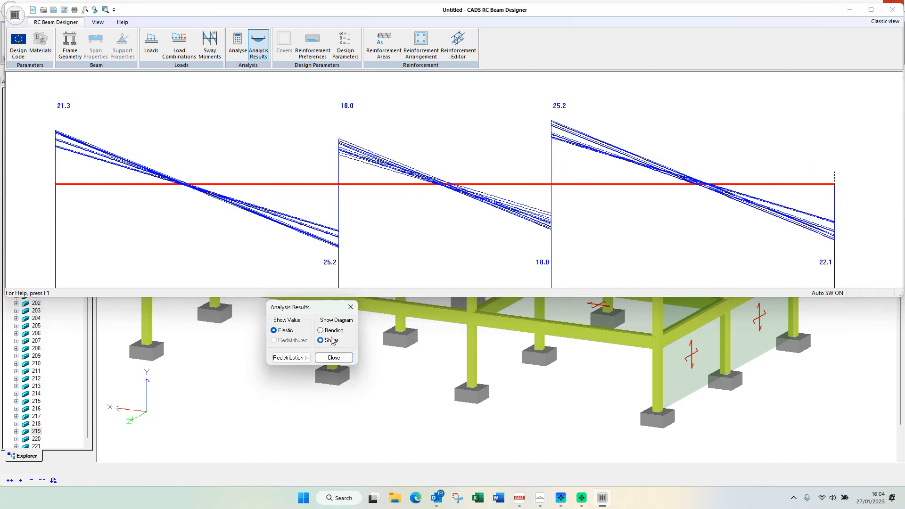
pyautogui.click(329, 333)
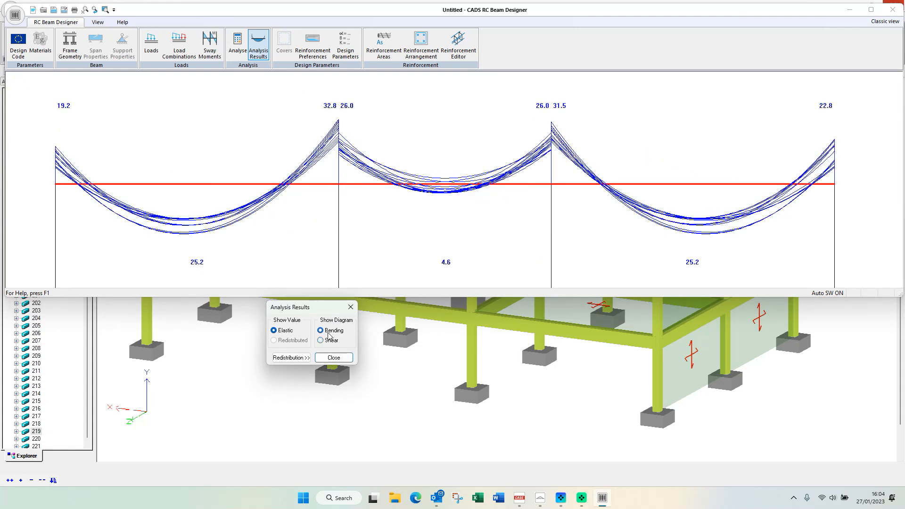
pyautogui.click(402, 202)
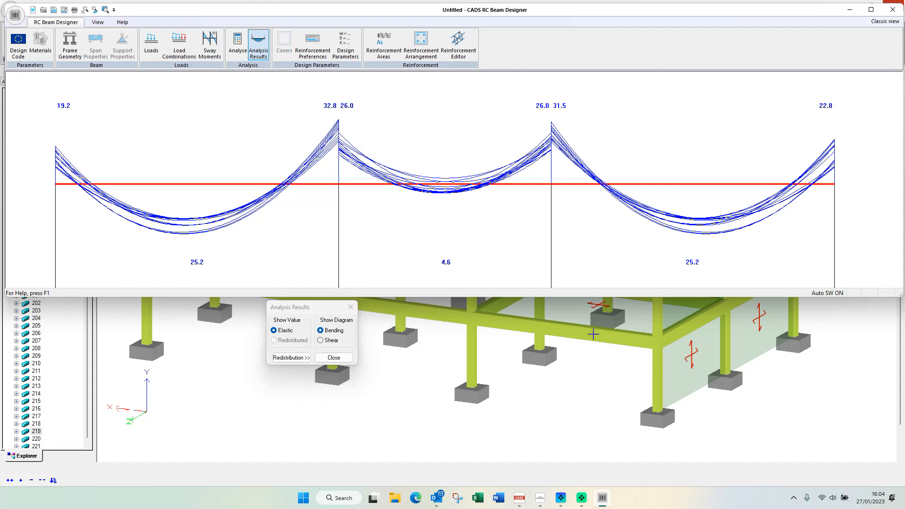
pyautogui.click(355, 312)
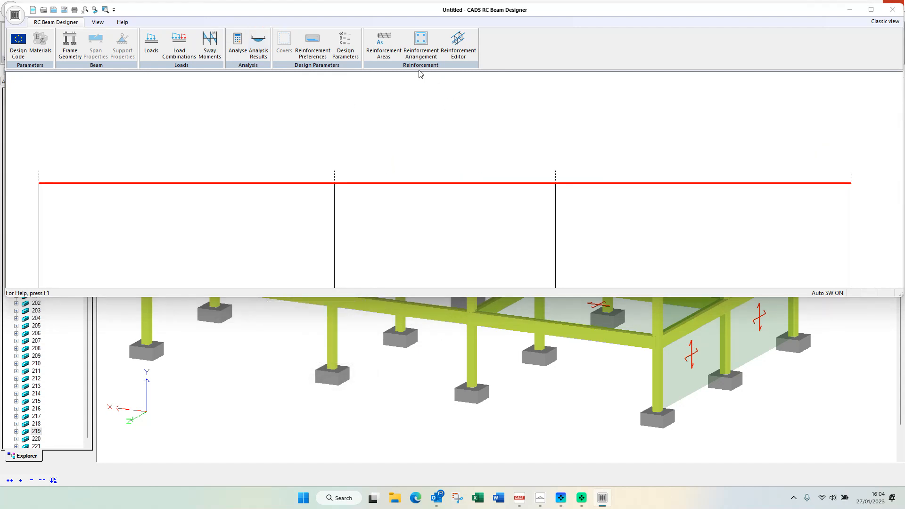
# Step: Examine the beam's reinforcement and section slice at an X position of about 7377, then close the RC Beam Designer
pyautogui.click(458, 44)
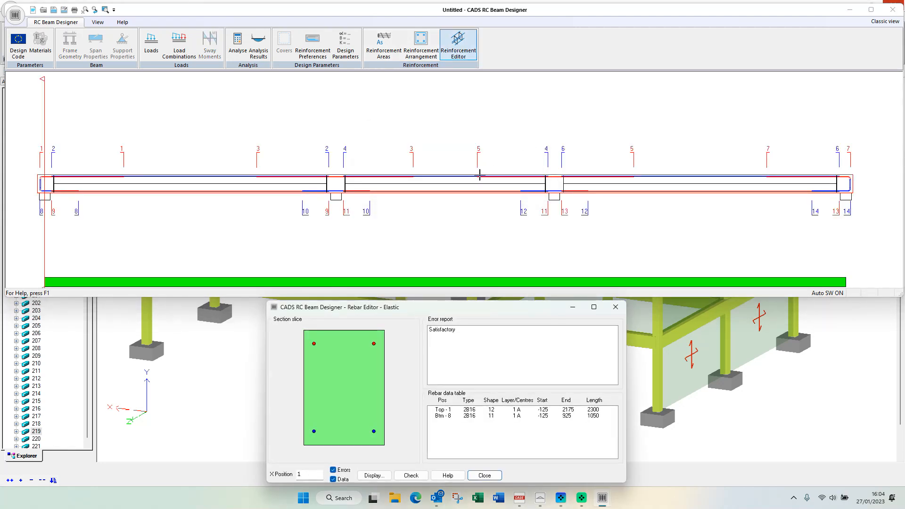
pyautogui.moveTo(41, 78); pyautogui.dragTo(314, 123)
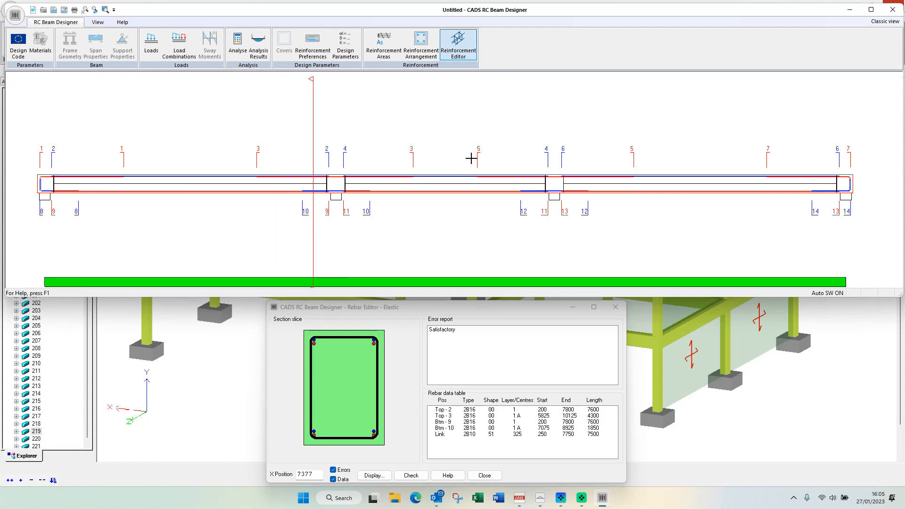
pyautogui.click(893, 9)
pyautogui.click(458, 176)
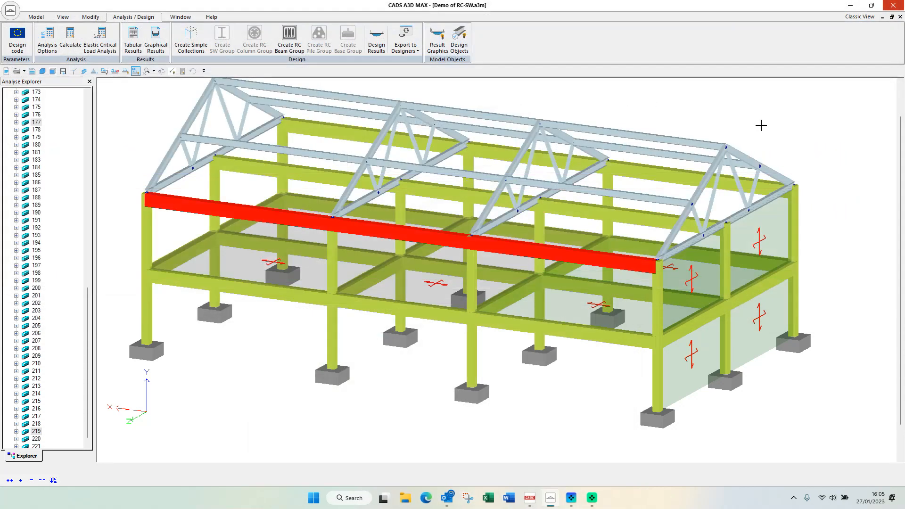
# Step: Clear the selection of the three upper front beams in the frame model
pyautogui.click(797, 107)
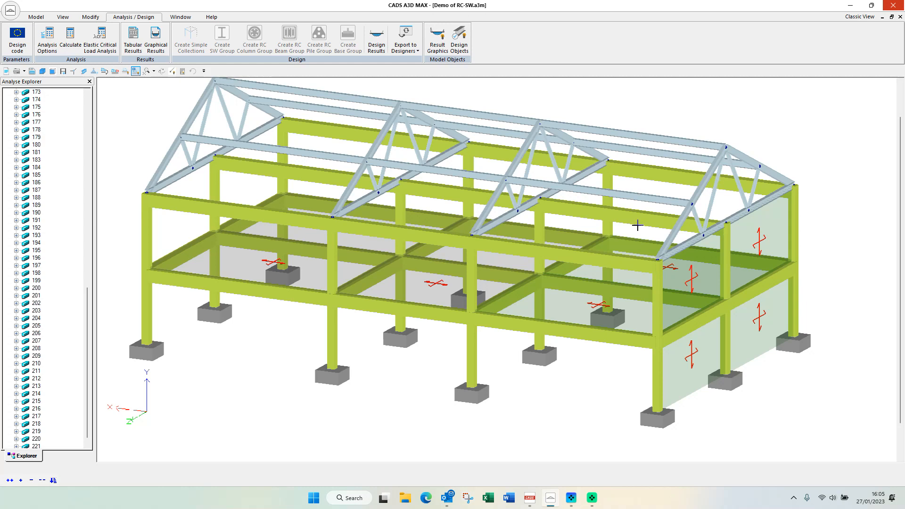
pyautogui.scroll(-1, 638, 225)
pyautogui.moveTo(637, 228); pyautogui.dragTo(629, 226, button='middle')
pyautogui.scroll(1, 629, 225)
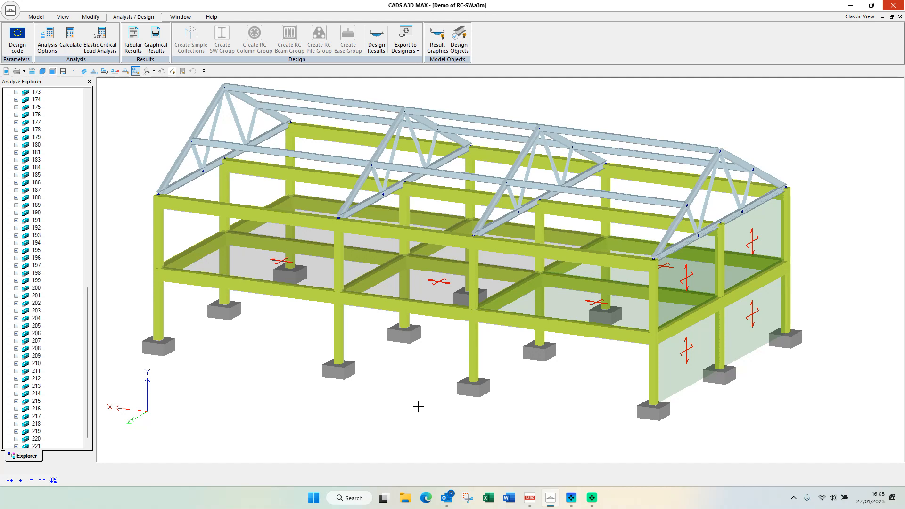
pyautogui.moveTo(427, 419); pyautogui.dragTo(440, 414, button='middle')
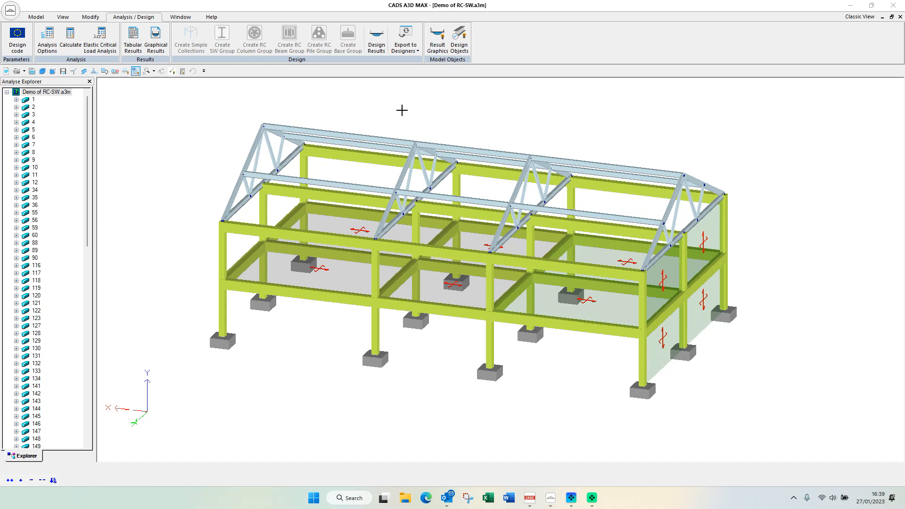
# Step: Open the design and check results and highlight the Bracing group in the model
pyautogui.scroll(-2, 403, 109)
pyautogui.moveTo(402, 109); pyautogui.dragTo(434, 159, button='middle')
pyautogui.scroll(-1, 434, 159)
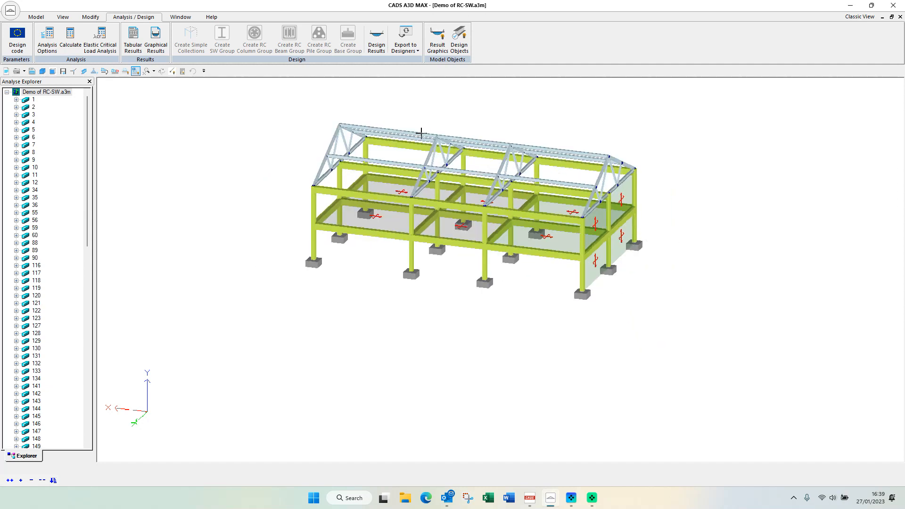
pyautogui.click(384, 48)
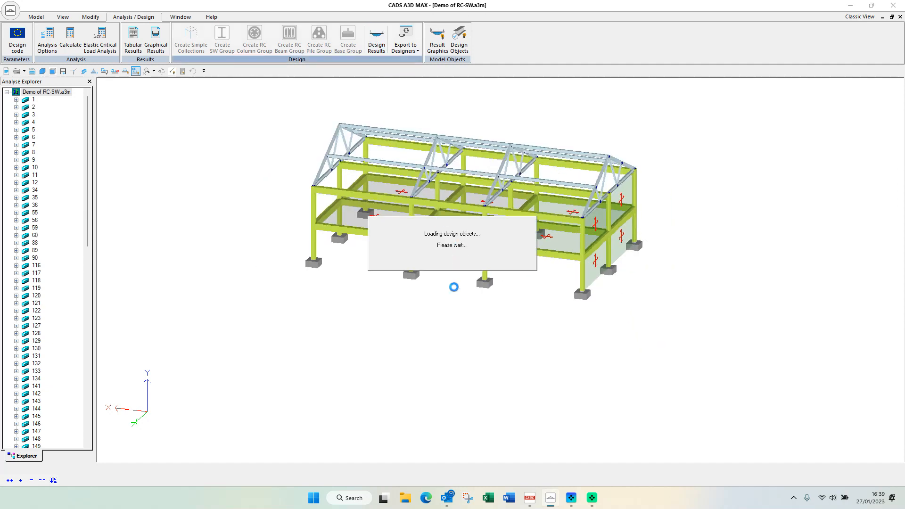
pyautogui.moveTo(448, 289); pyautogui.dragTo(448, 308)
pyautogui.click(122, 348)
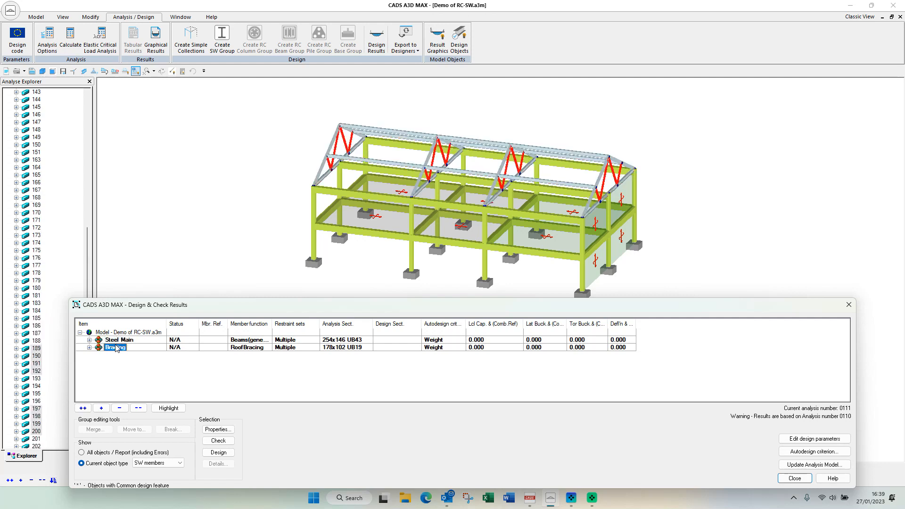
# Step: Show the RC beam groups, collapse their tree and highlight the RC Beam X group in the model
pyautogui.click(150, 464)
pyautogui.click(150, 477)
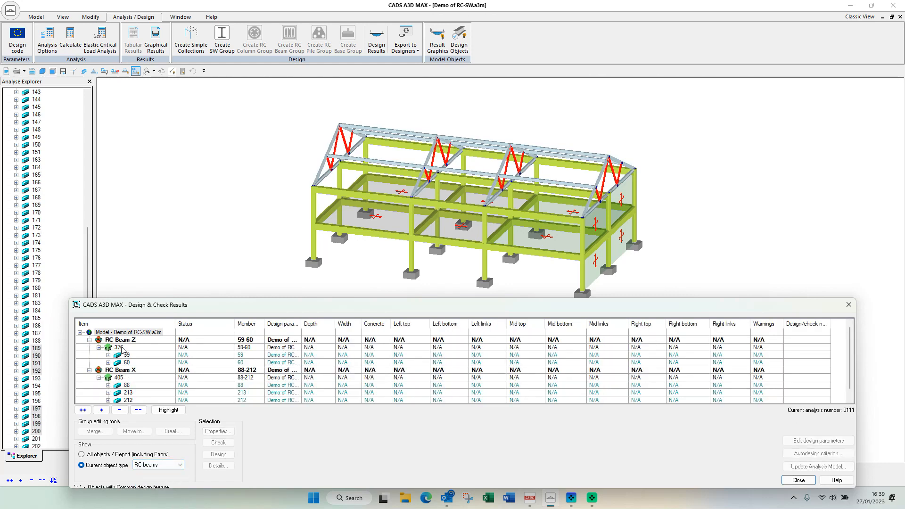
pyautogui.click(141, 410)
pyautogui.click(123, 347)
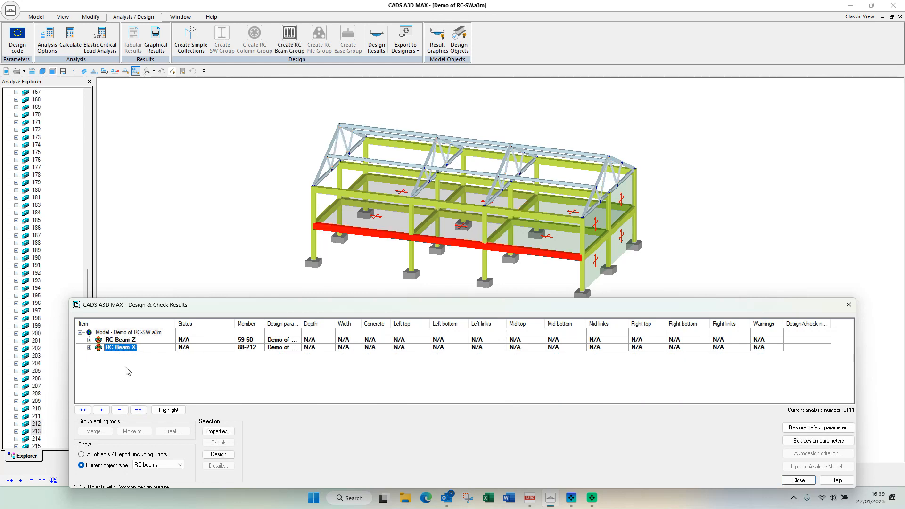
# Step: Examine which object types the design results can list, keeping RC beams and moving the results window clear of the frame
pyautogui.click(147, 464)
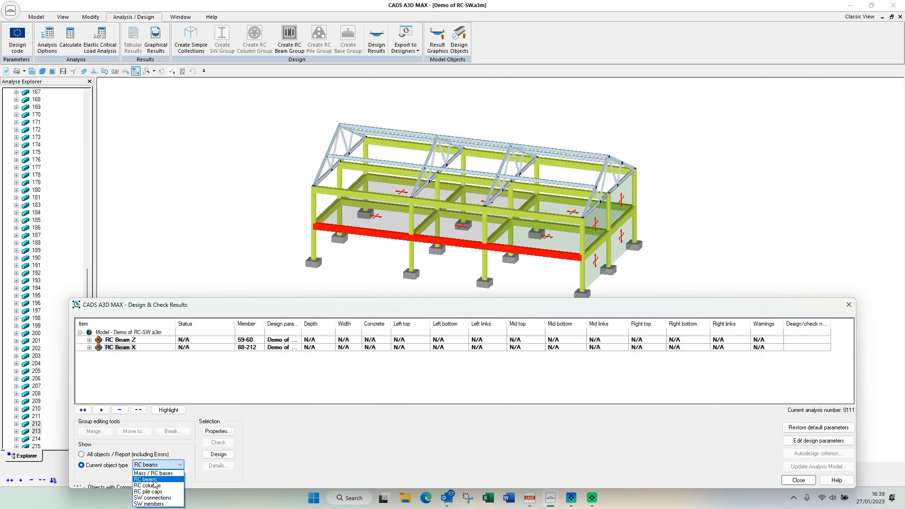
pyautogui.click(231, 314)
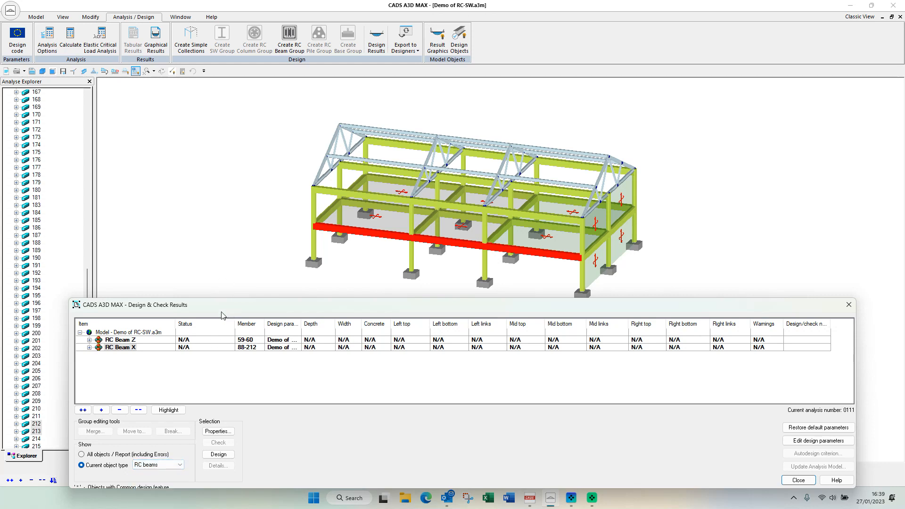
pyautogui.moveTo(231, 315); pyautogui.dragTo(227, 224)
pyautogui.click(156, 373)
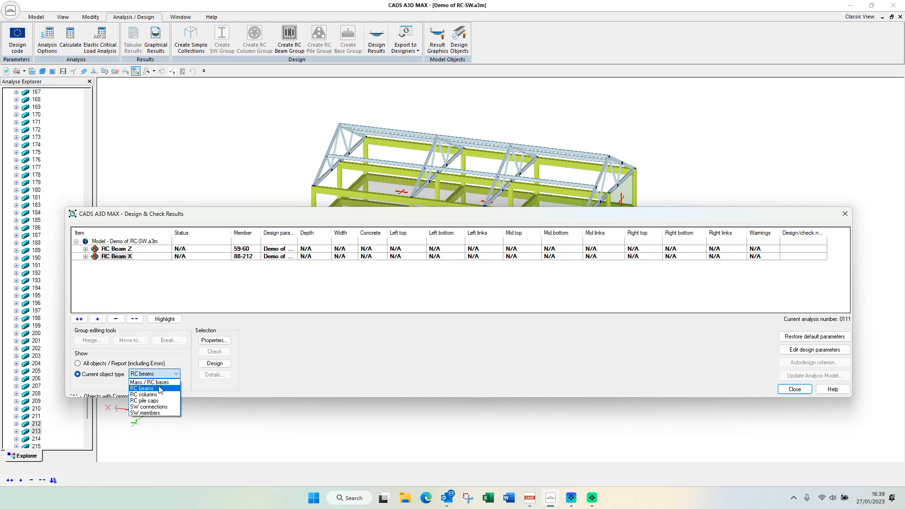
pyautogui.click(287, 358)
pyautogui.moveTo(446, 217); pyautogui.dragTo(426, 303)
pyautogui.moveTo(476, 241); pyautogui.dragTo(466, 220, button='middle')
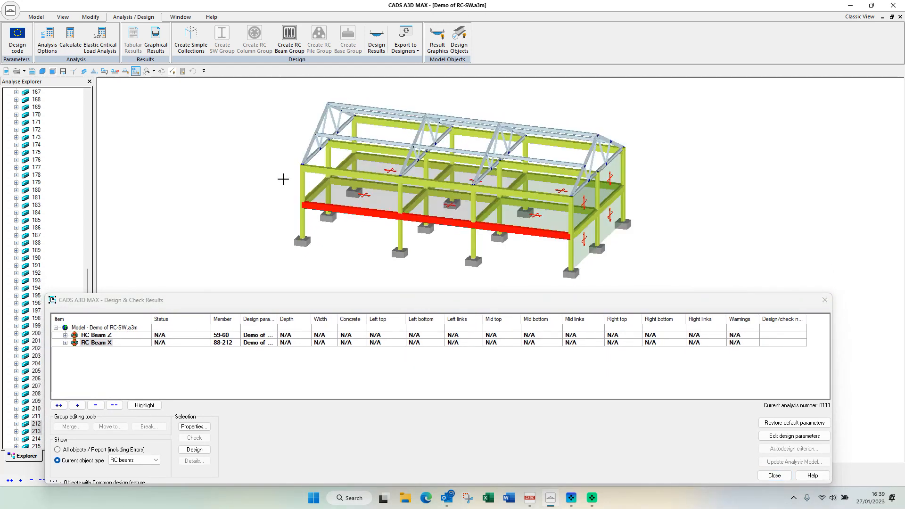
# Step: Create an RC column group named Column 1 from the two column lifts at the frame's front-left corner, designed to Eurocode UK
pyautogui.click(283, 178)
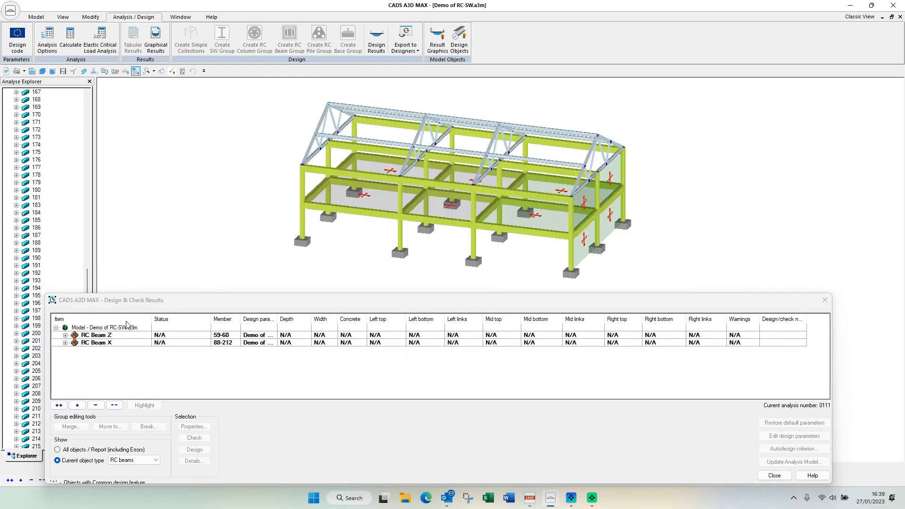
pyautogui.click(304, 190)
pyautogui.click(304, 224)
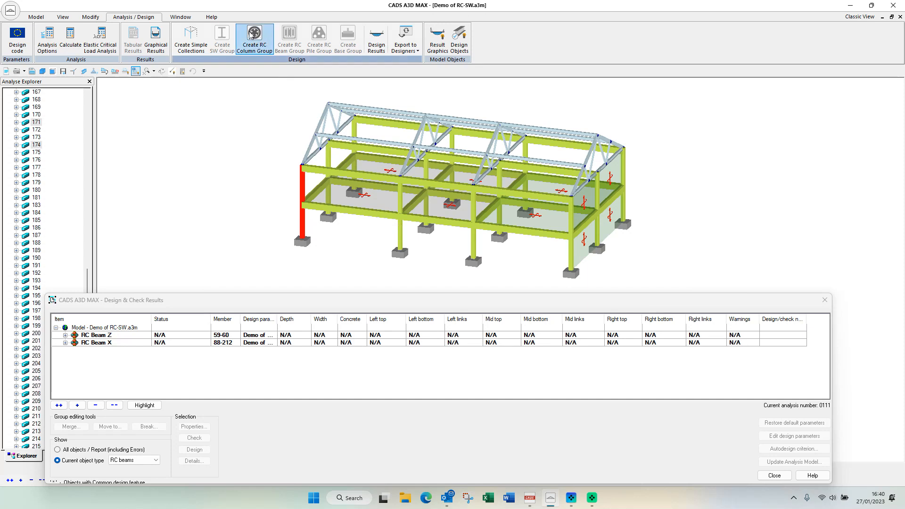
pyautogui.click(277, 218)
pyautogui.click(304, 224)
pyautogui.click(304, 190)
pyautogui.click(251, 40)
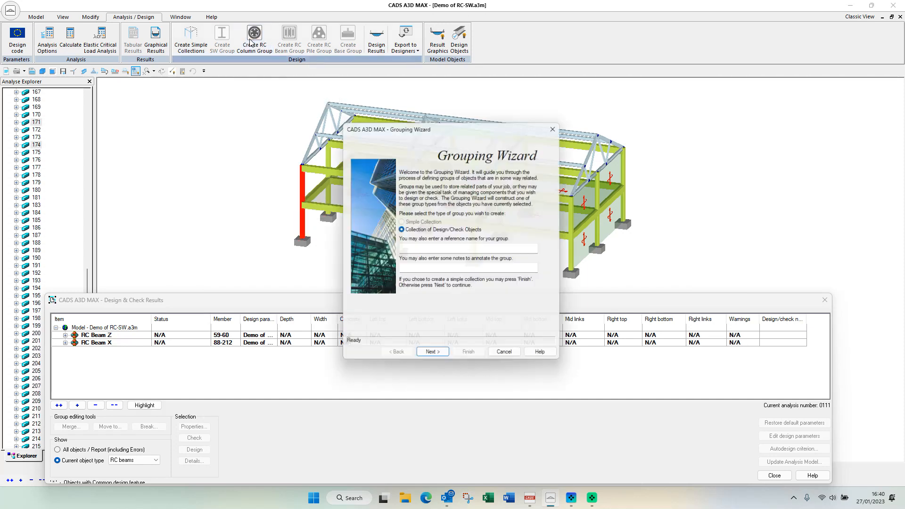
pyautogui.press('Tab')
pyautogui.press('capslock')
pyautogui.write('Column 1')
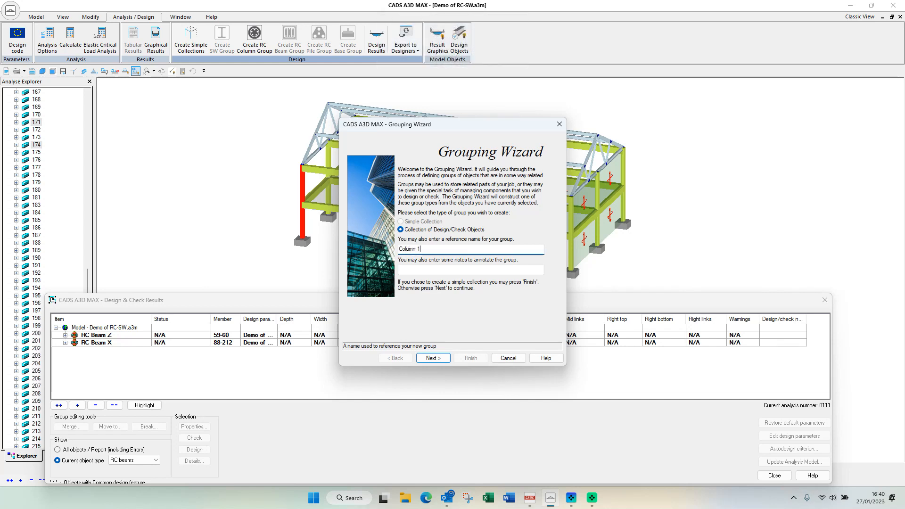
pyautogui.click(447, 359)
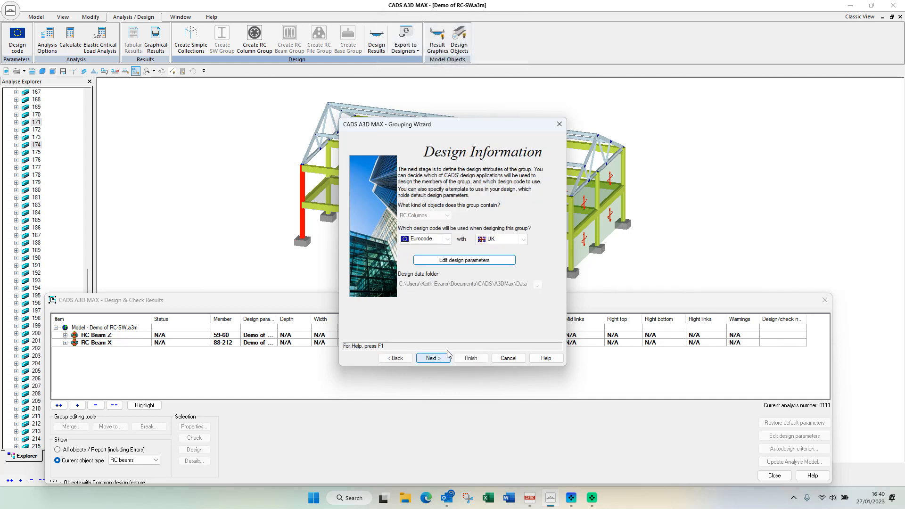
pyautogui.click(447, 360)
pyautogui.click(468, 360)
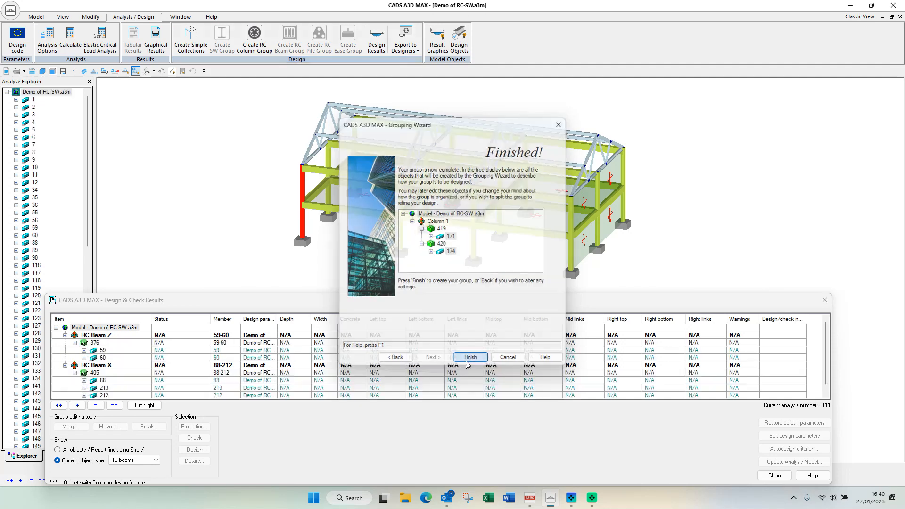
# Step: Show the RC columns in the design results and inspect the members of the Column 1 group
pyautogui.click(135, 460)
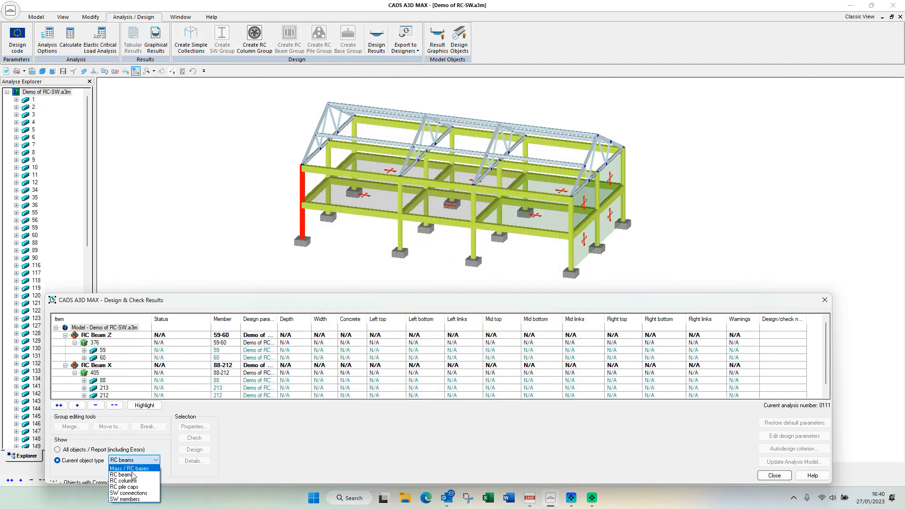
pyautogui.click(132, 478)
pyautogui.click(94, 335)
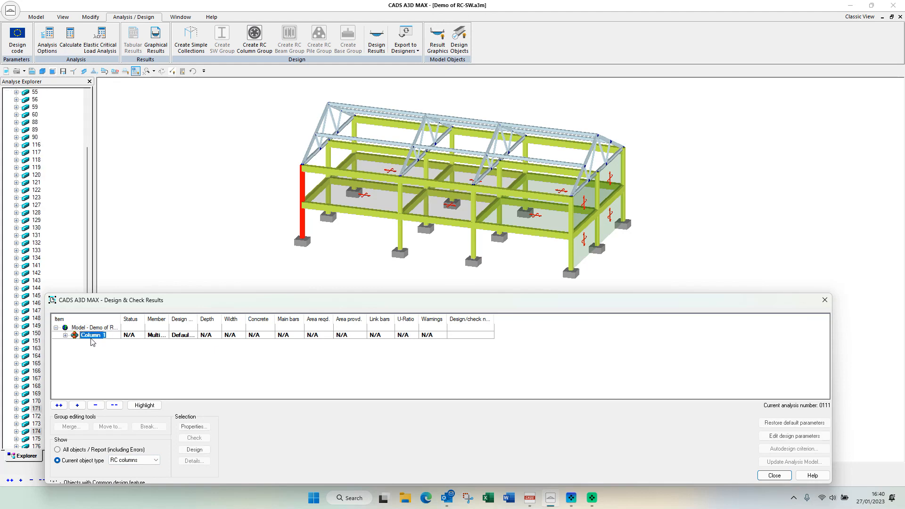
pyautogui.click(66, 336)
pyautogui.click(96, 343)
pyautogui.click(96, 351)
pyautogui.click(96, 343)
# Step: Delete the Column 1 group from the design results
pyautogui.click(93, 335)
pyautogui.rightClick(101, 337)
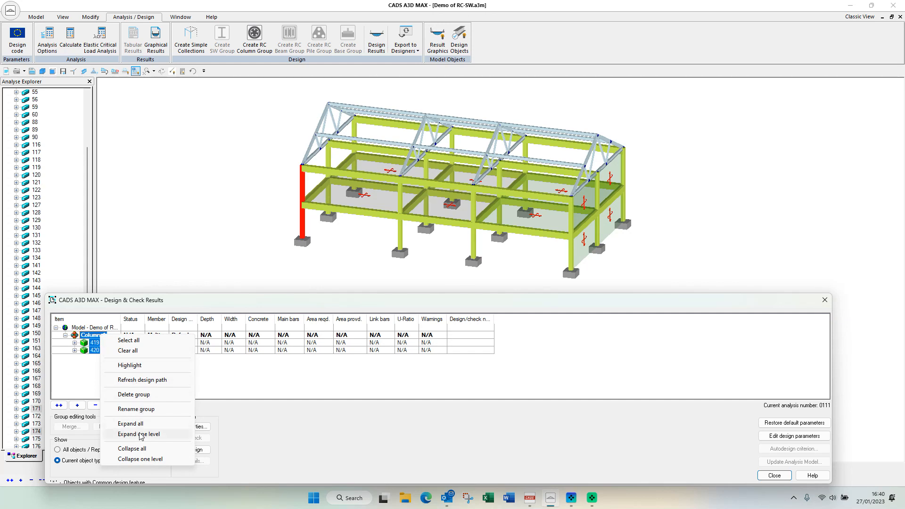
pyautogui.click(134, 395)
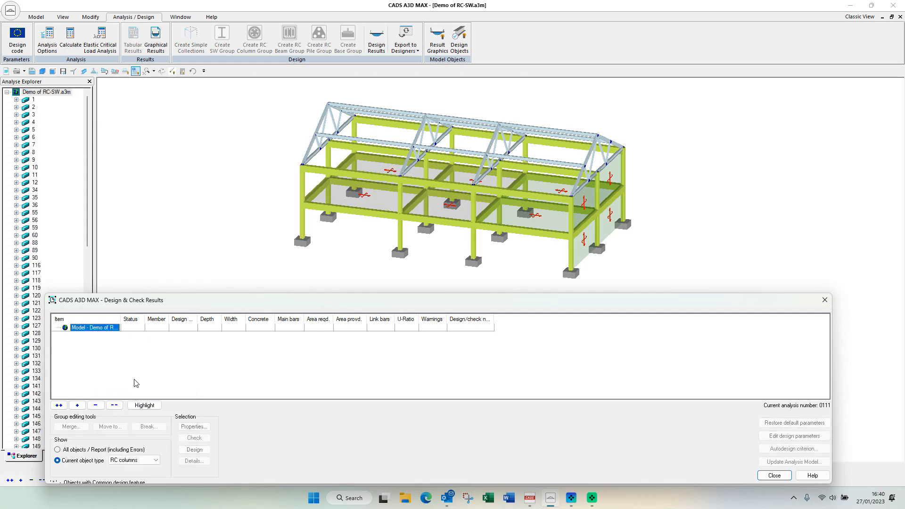
# Step: Show the SW members in the design results and check the Steel Main and Bracing groups together
pyautogui.click(137, 461)
pyautogui.click(138, 499)
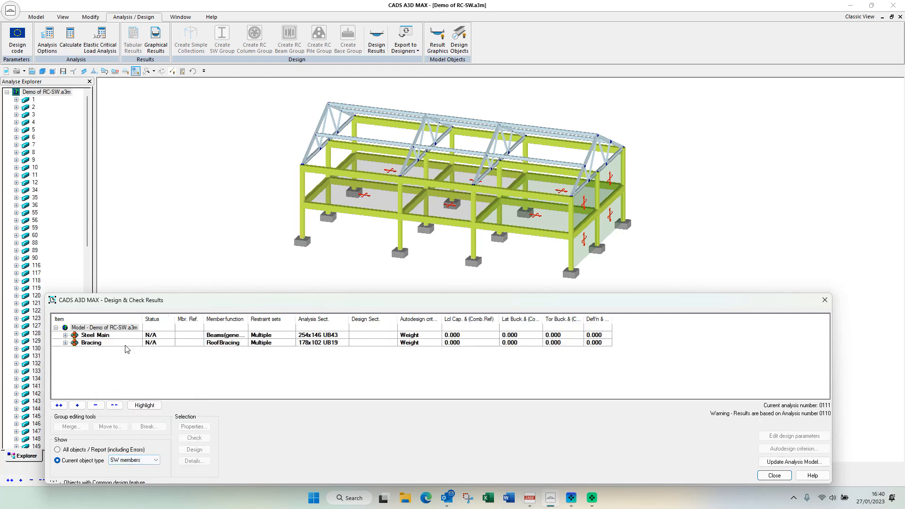
pyautogui.click(96, 336)
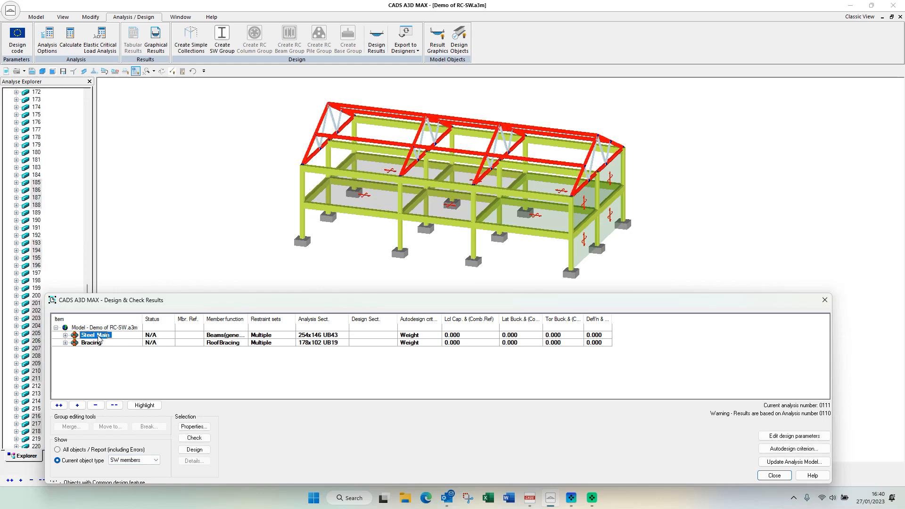
pyautogui.click(94, 329)
pyautogui.rightClick(93, 330)
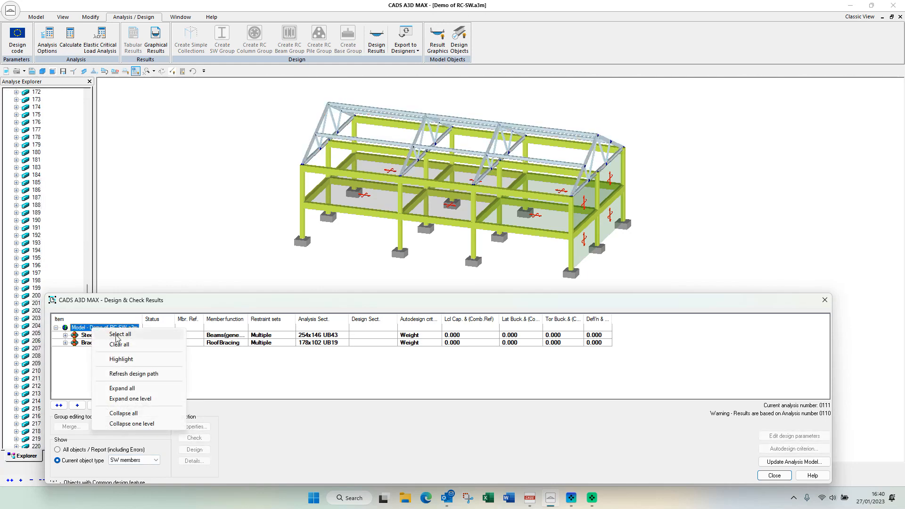
pyautogui.click(116, 335)
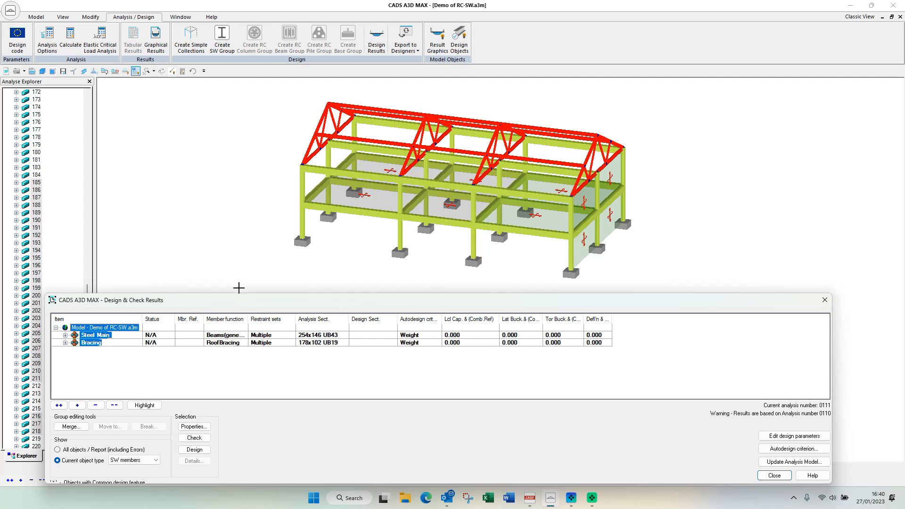
pyautogui.click(194, 438)
pyautogui.click(194, 438)
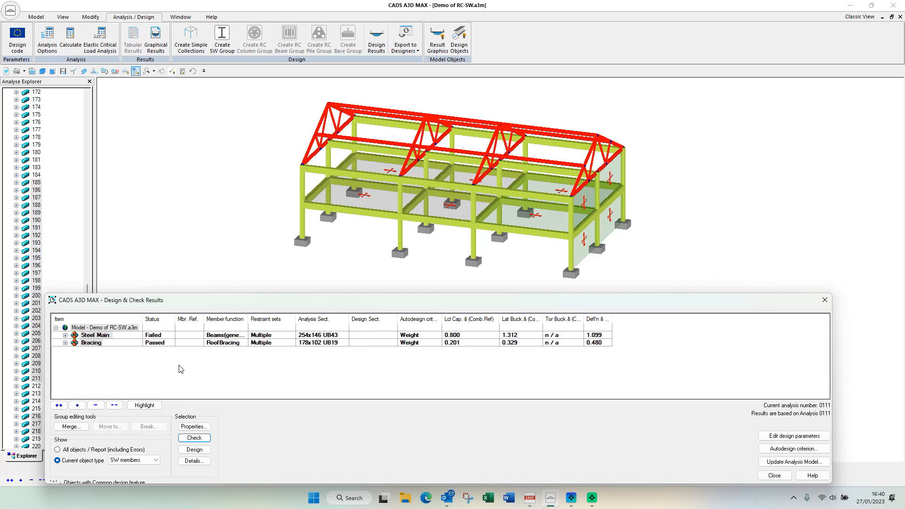
# Step: View the design objects' check status in the model, expand the Steel Main group's member results, and hide the design objects again
pyautogui.click(109, 336)
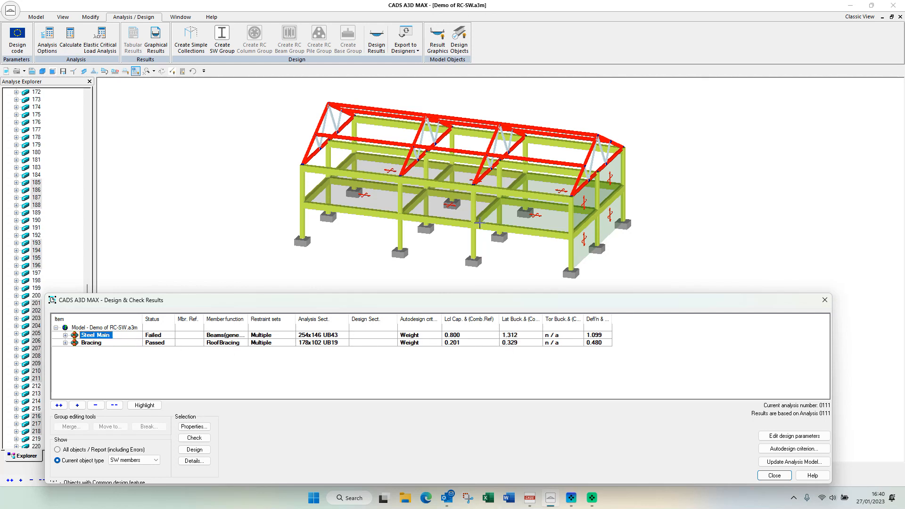
pyautogui.click(459, 40)
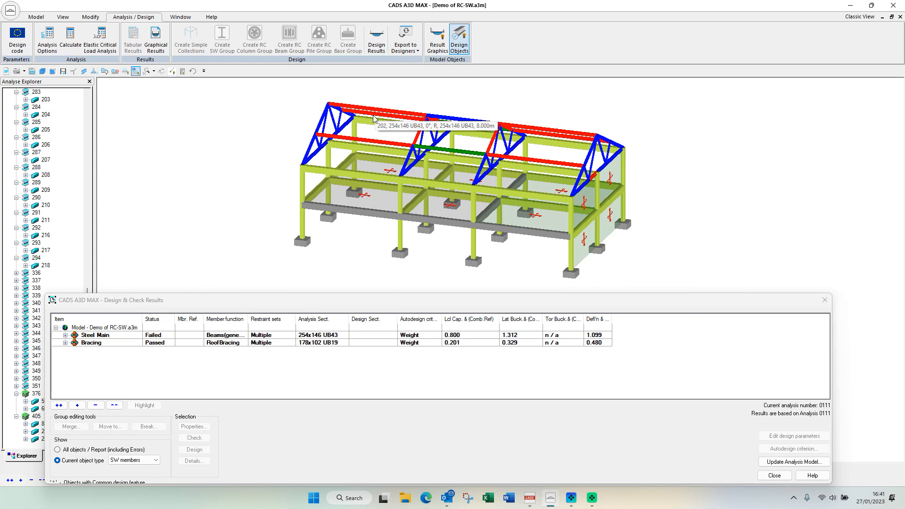
pyautogui.click(65, 335)
pyautogui.click(112, 344)
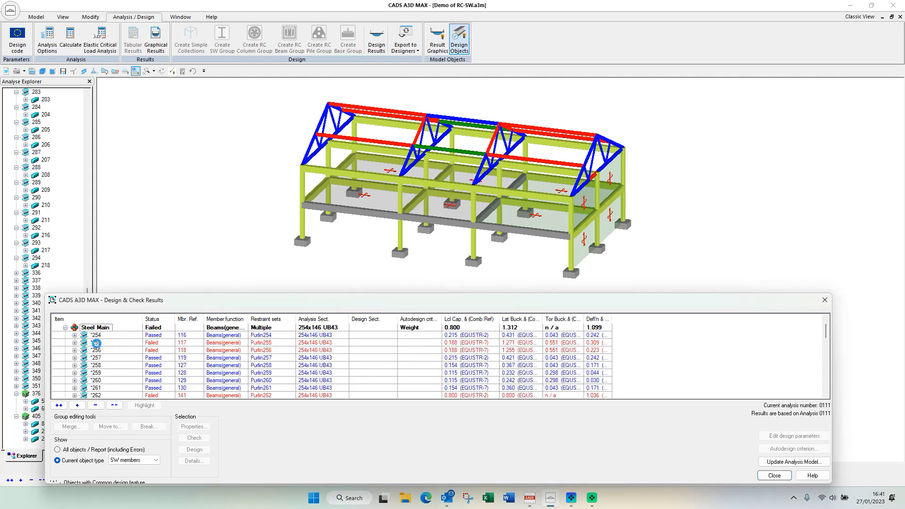
pyautogui.click(461, 41)
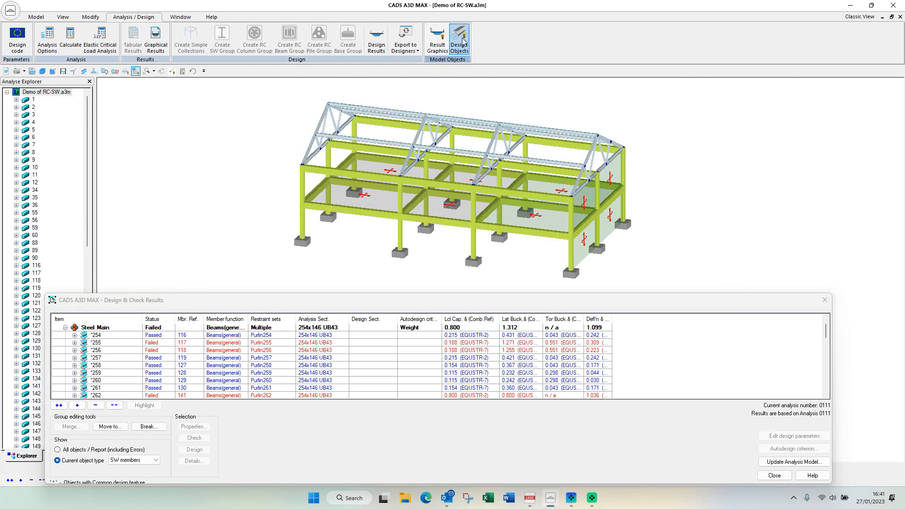
# Step: Highlight failed member 256 of the Steel Main group in the model and open its restraint set for editing
pyautogui.click(96, 344)
pyautogui.click(96, 350)
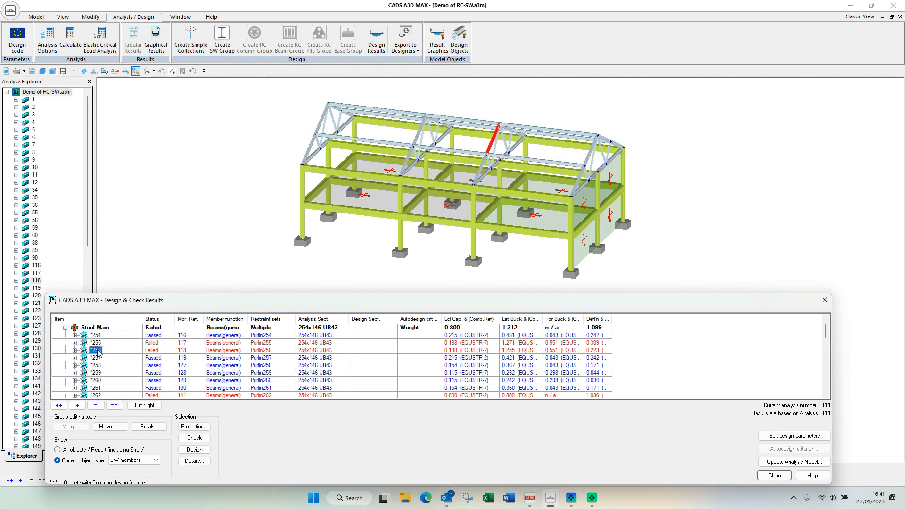
pyautogui.scroll(3, 498, 128)
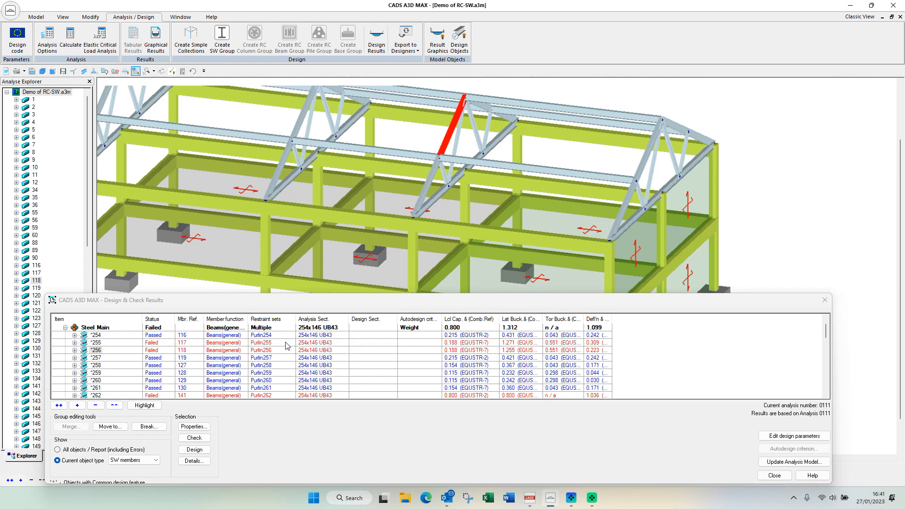
pyautogui.click(268, 348)
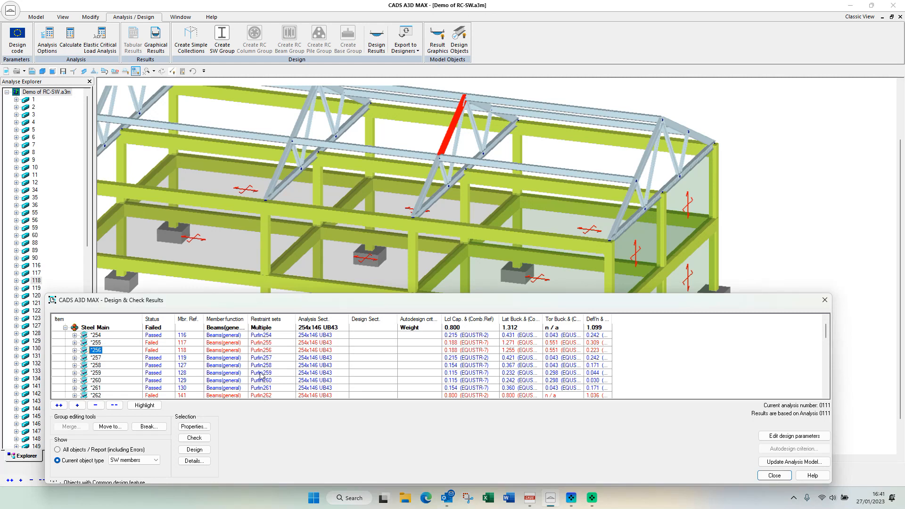
pyautogui.click(194, 427)
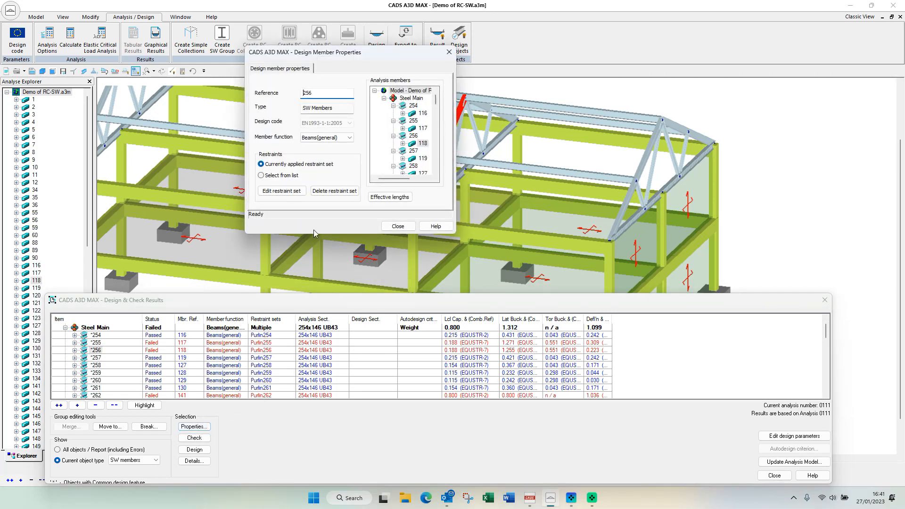
pyautogui.click(288, 193)
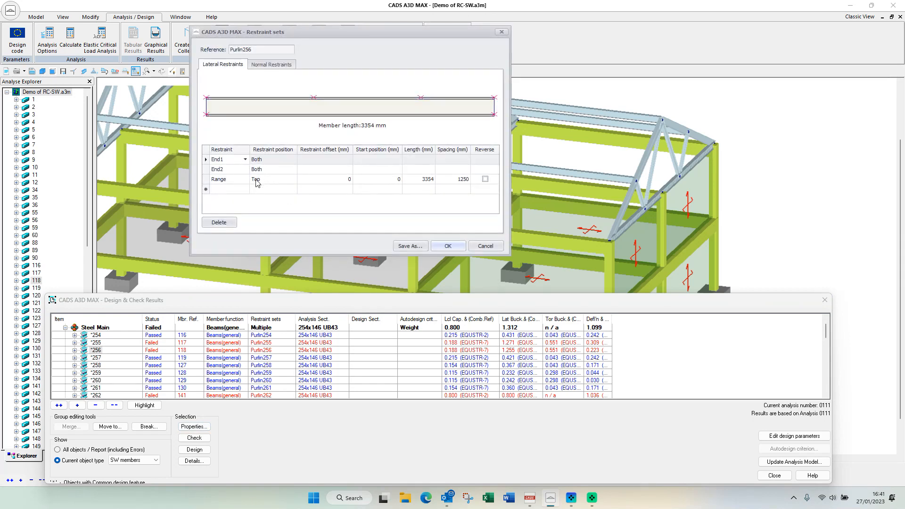
# Step: Review the position and spacing of the range restraint in member 256's restraint set, then accept the set and close the member properties
pyautogui.click(237, 181)
pyautogui.click(253, 183)
pyautogui.click(266, 183)
pyautogui.click(272, 184)
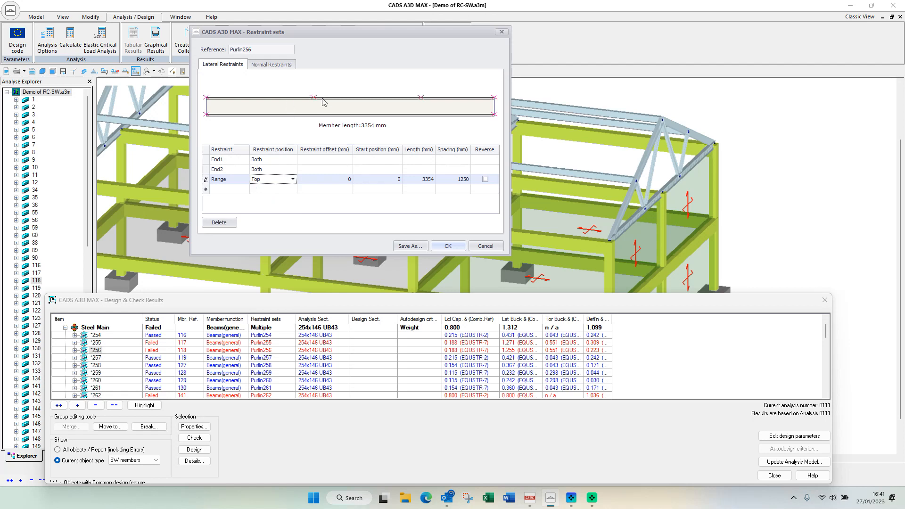
pyautogui.click(463, 182)
pyautogui.moveTo(457, 180); pyautogui.dragTo(472, 181)
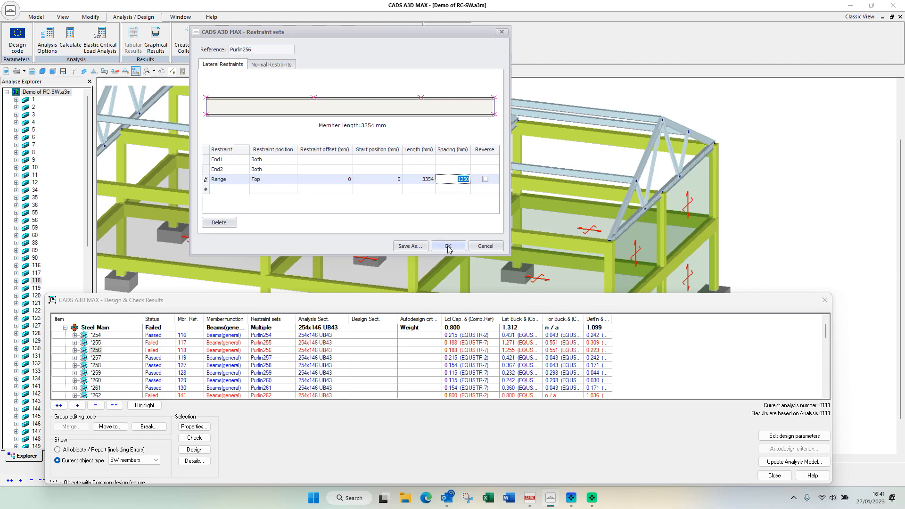
pyautogui.click(281, 180)
pyautogui.click(281, 180)
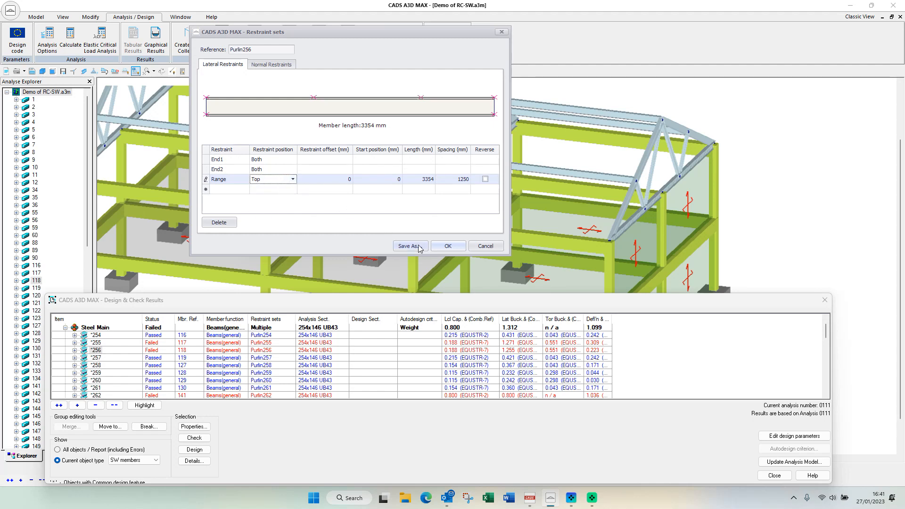
pyautogui.click(445, 247)
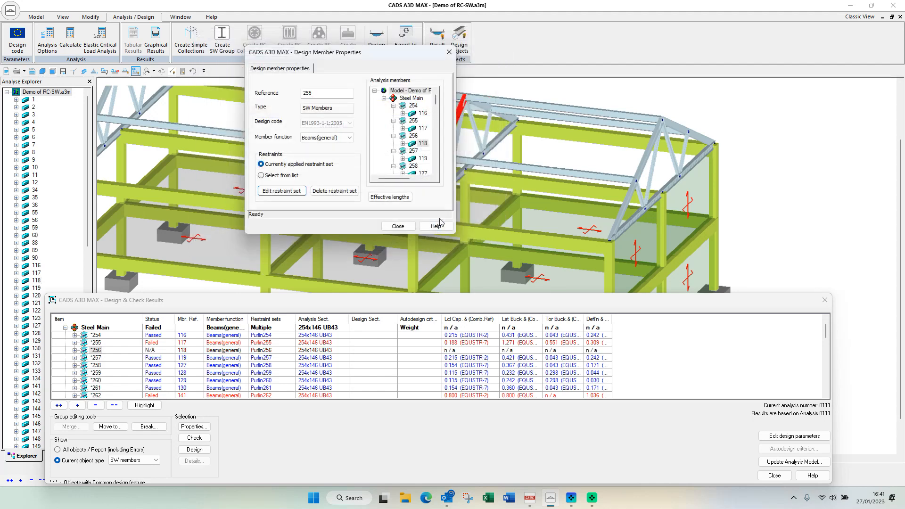
pyautogui.click(398, 227)
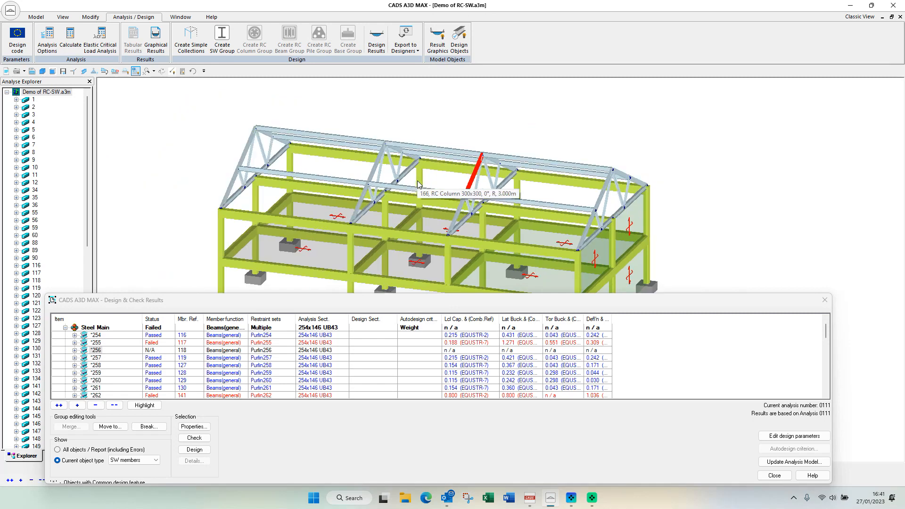
# Step: Collapse the Steel Main members and run the automatic design on all SW member groups in the model
pyautogui.moveTo(459, 176); pyautogui.dragTo(451, 146, button='middle')
pyautogui.scroll(-1, 459, 157)
pyautogui.moveTo(464, 182); pyautogui.dragTo(454, 152, button='middle')
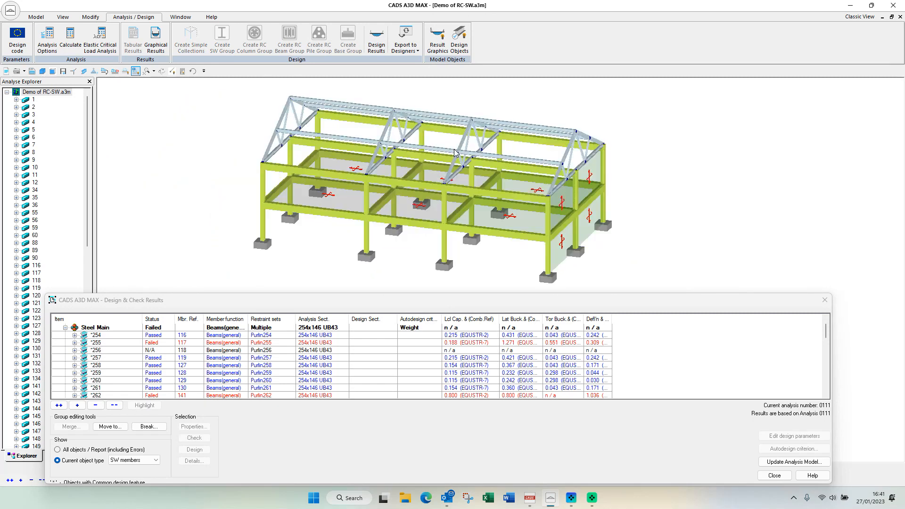
pyautogui.click(65, 327)
pyautogui.rightClick(101, 327)
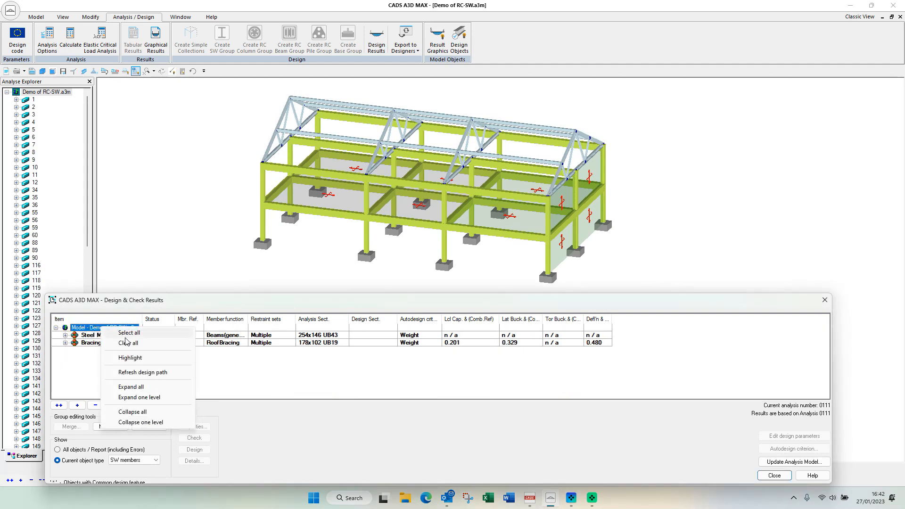
pyautogui.click(127, 334)
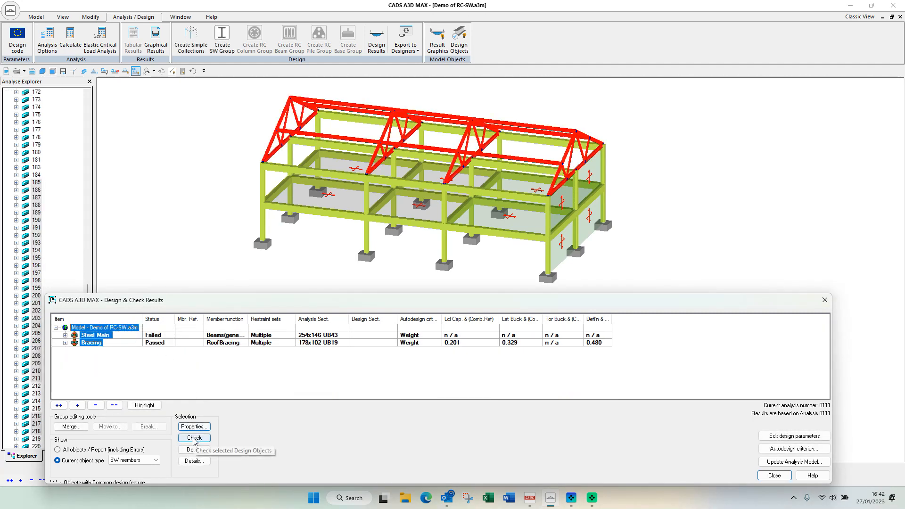
pyautogui.click(194, 450)
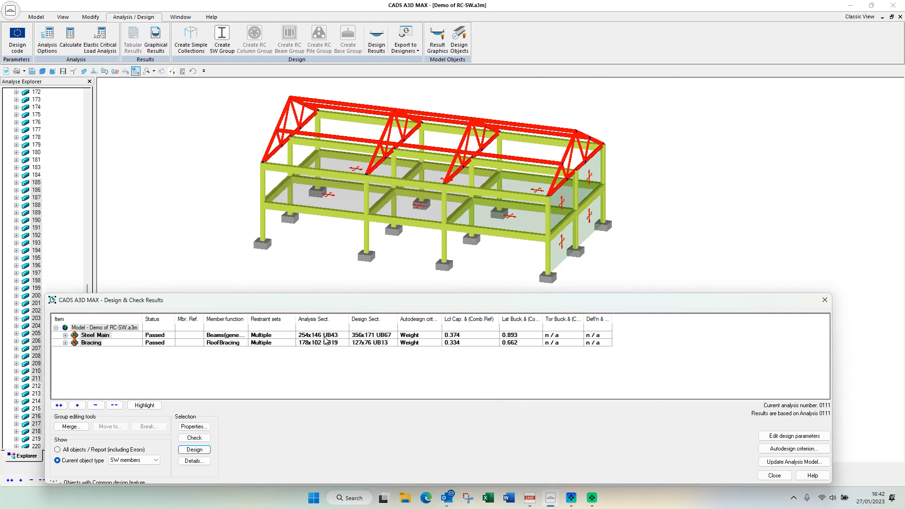
# Step: Examine the member-by-member design results of the Steel Main and Bracing groups
pyautogui.click(320, 336)
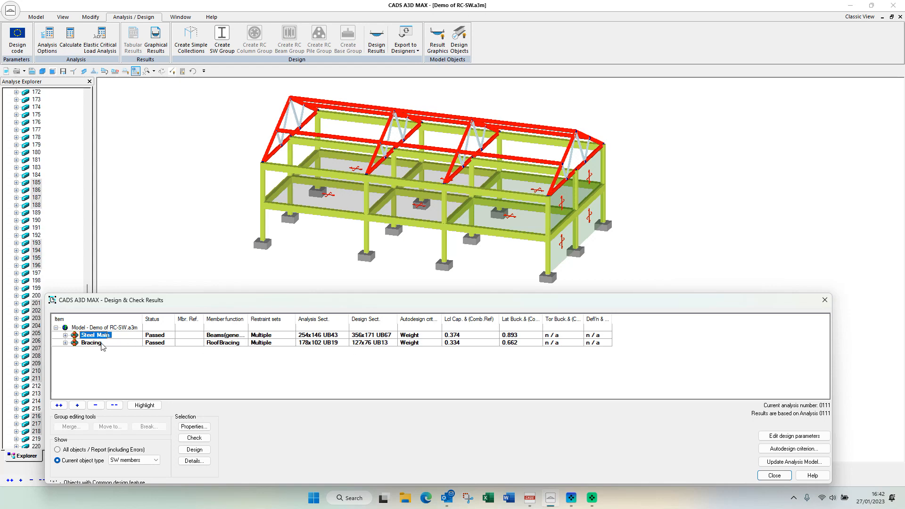
pyautogui.click(65, 335)
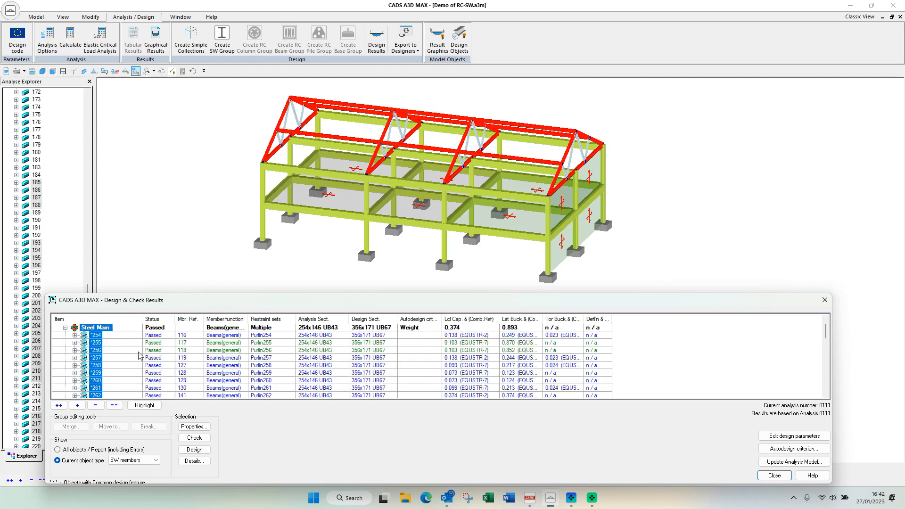
pyautogui.scroll(-7, 290, 352)
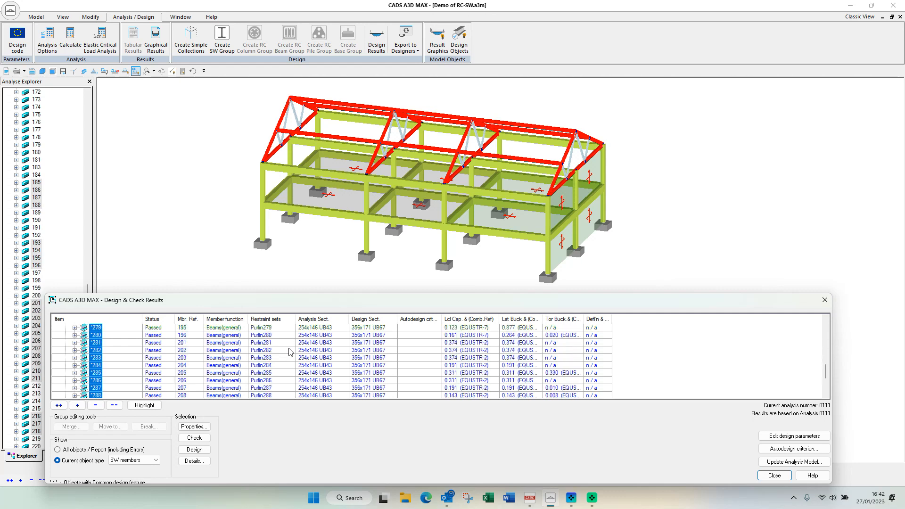
pyautogui.click(65, 389)
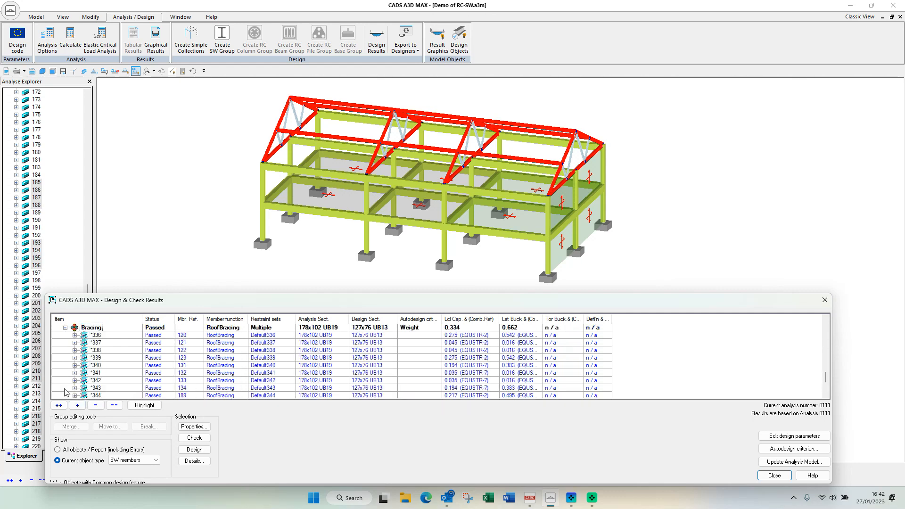
pyautogui.scroll(15, 320, 358)
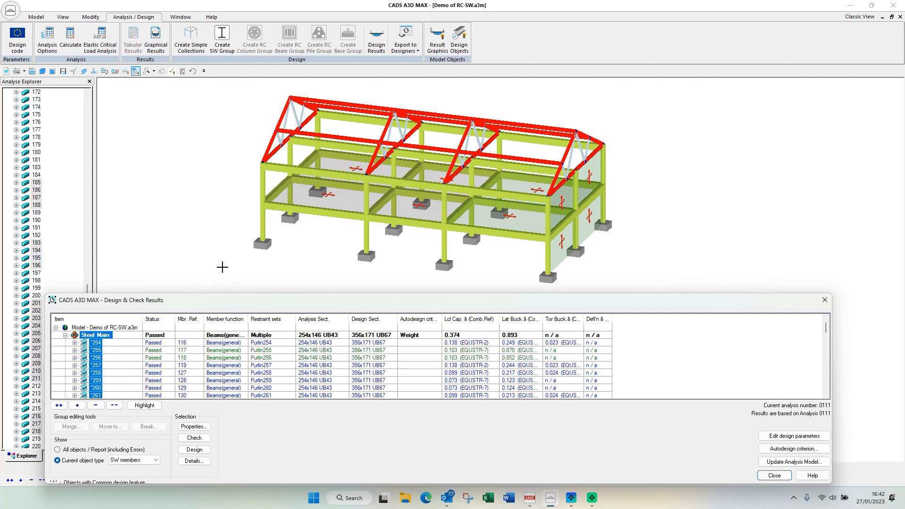
pyautogui.click(208, 249)
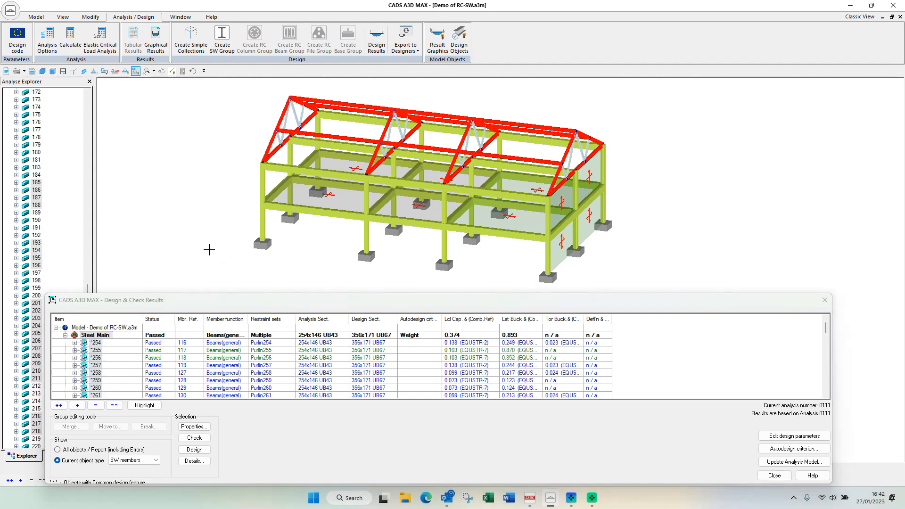
# Step: Show the RC beams in the design results and design the RC Beam Z group and the RC Beam X group
pyautogui.click(134, 461)
pyautogui.click(137, 476)
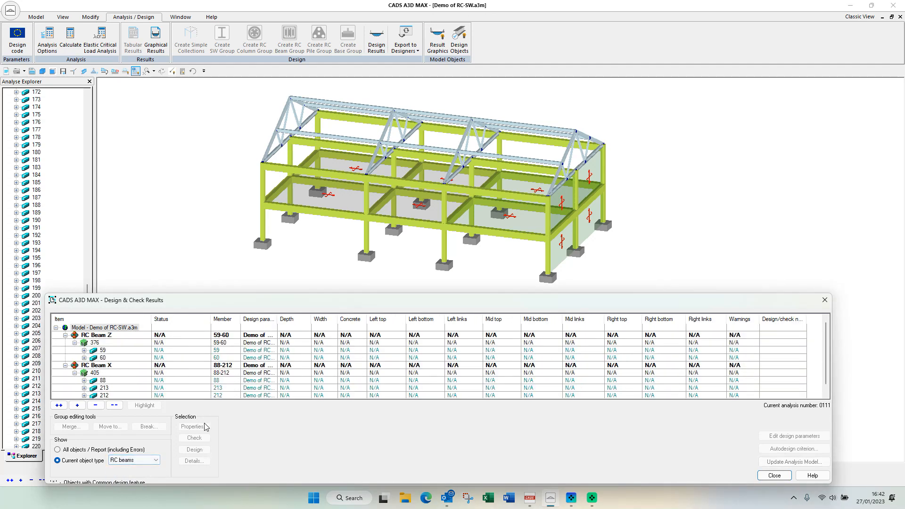
pyautogui.rightClick(107, 328)
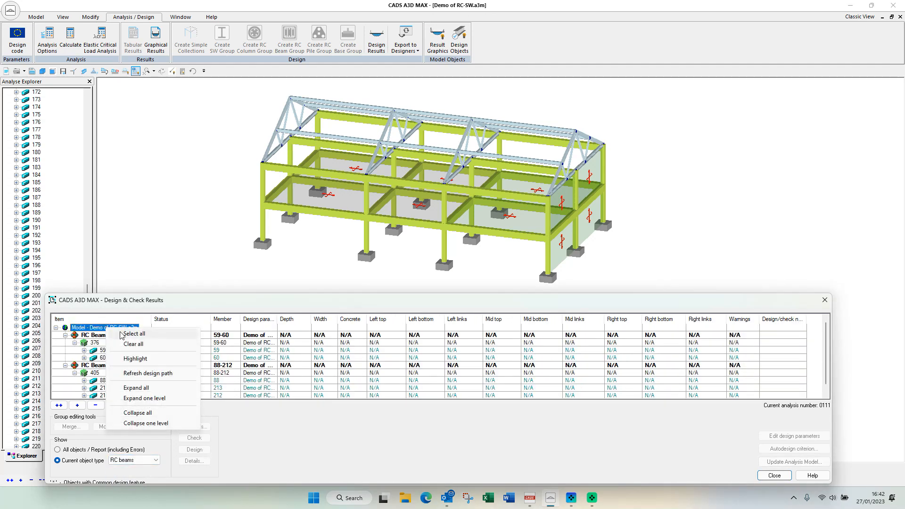
pyautogui.click(133, 333)
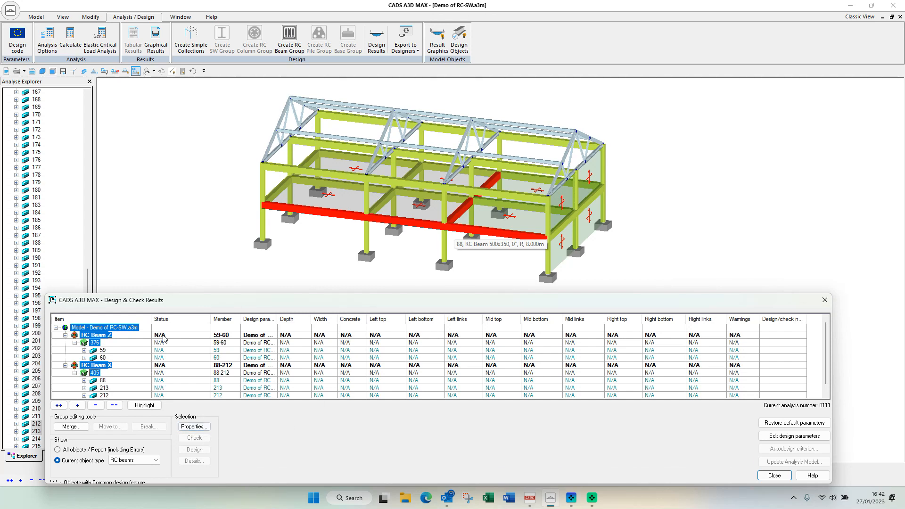
pyautogui.click(102, 336)
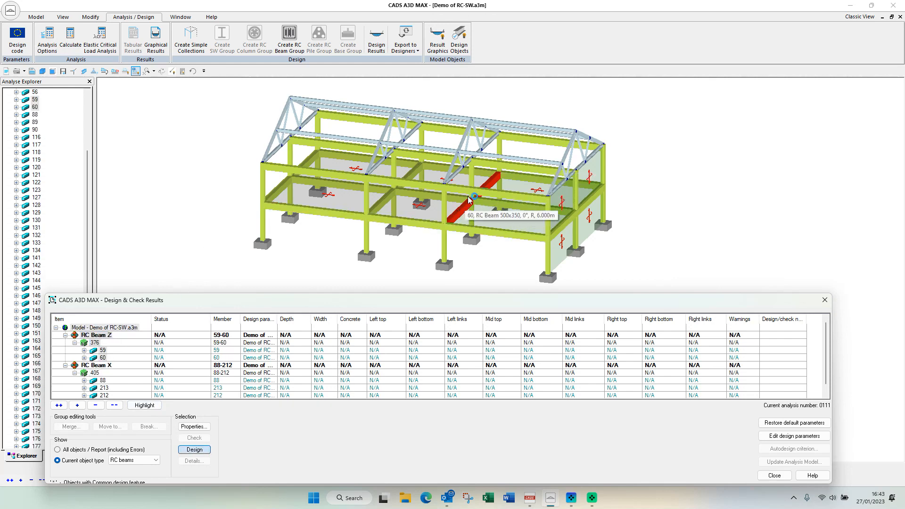
pyautogui.click(406, 258)
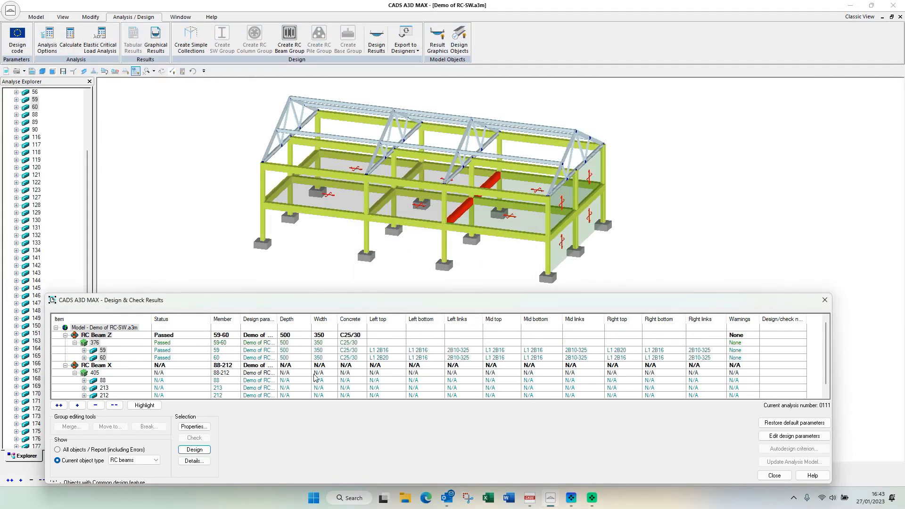
pyautogui.click(99, 366)
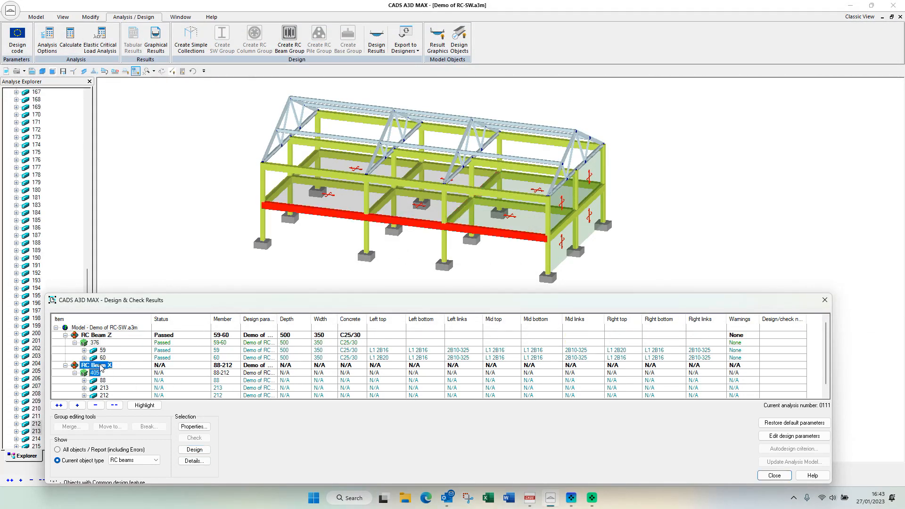
pyautogui.click(199, 451)
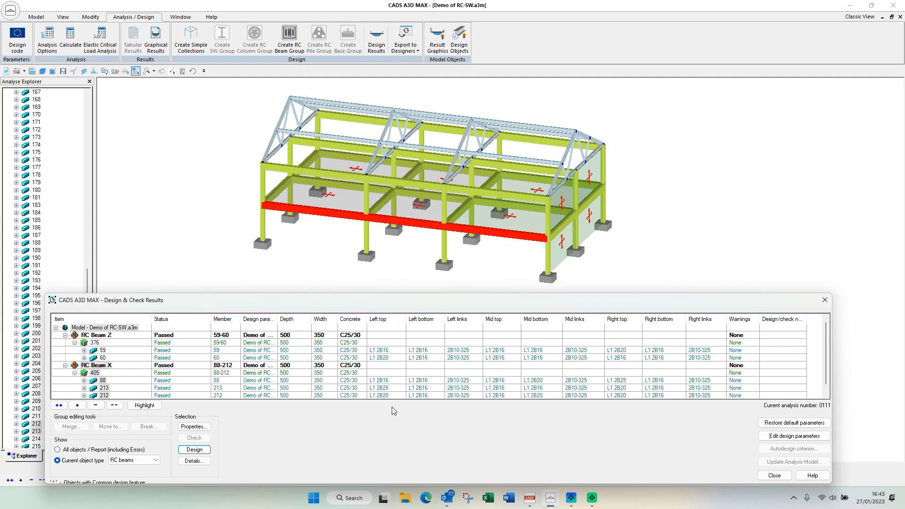
# Step: Look through the RC beam reinforcement results and open the RC Beam Z group's detailed design in CADS RC Beam Designer
pyautogui.click(96, 335)
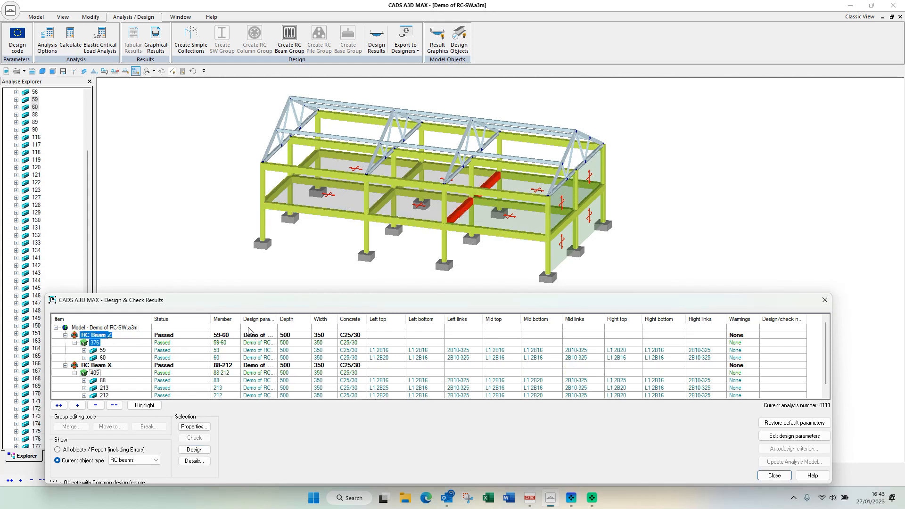
pyautogui.moveTo(311, 320); pyautogui.dragTo(304, 320)
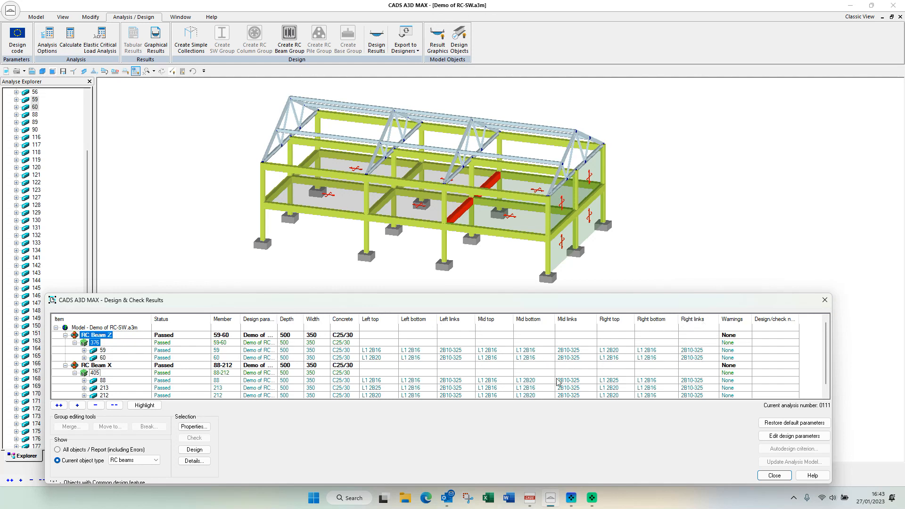
pyautogui.scroll(-1, 415, 357)
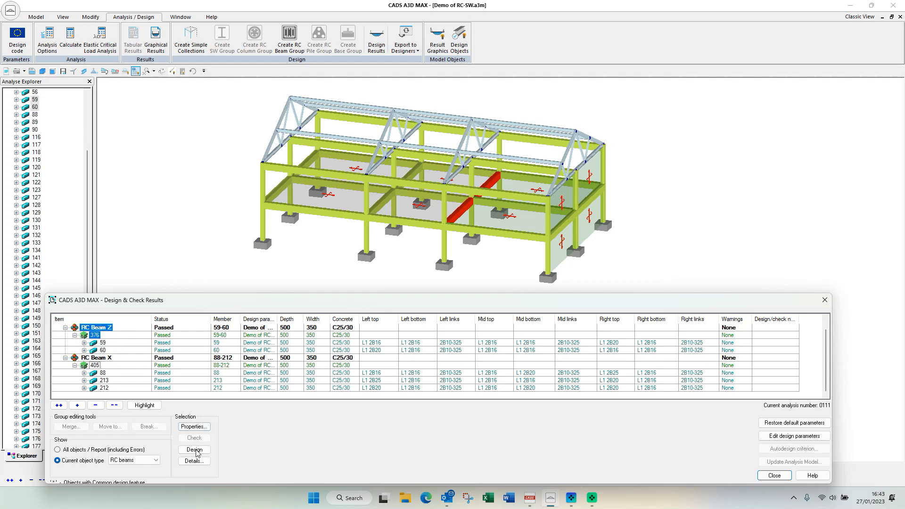
pyautogui.click(202, 462)
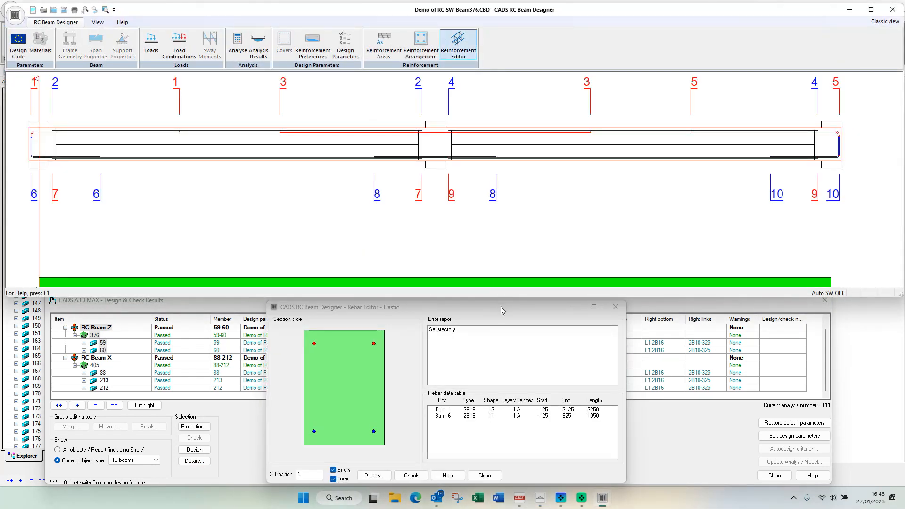
# Step: Inspect the beam's section slice at X position 5275, view the reinforcement arrangement, and return to the reinforcement editor
pyautogui.moveTo(497, 307); pyautogui.dragTo(487, 310)
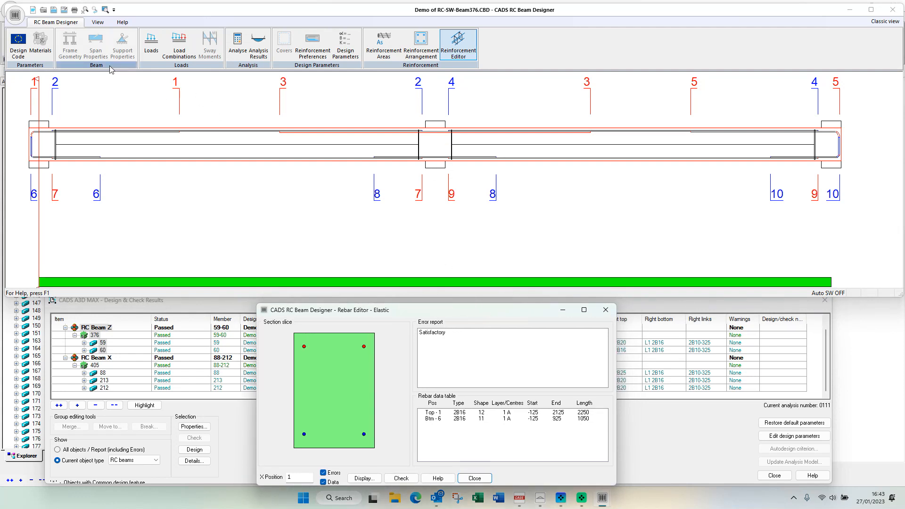
pyautogui.moveTo(38, 78); pyautogui.dragTo(382, 81)
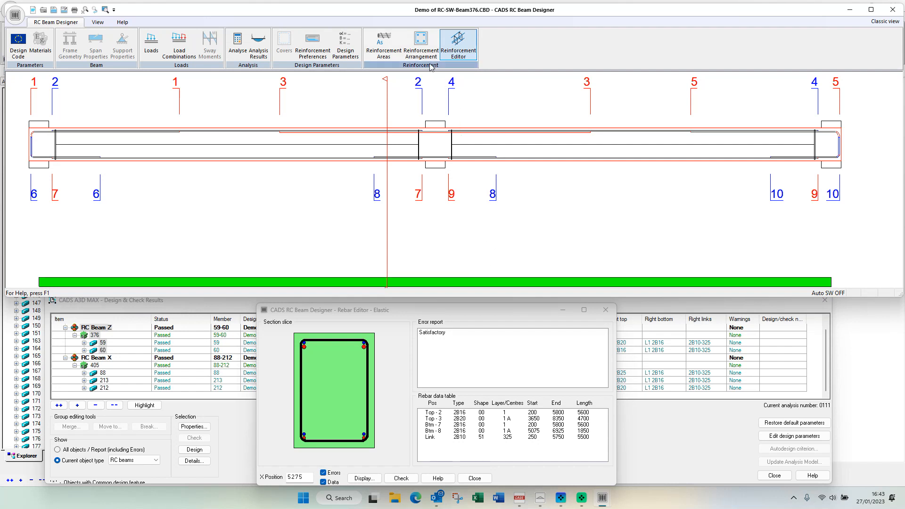
pyautogui.click(421, 45)
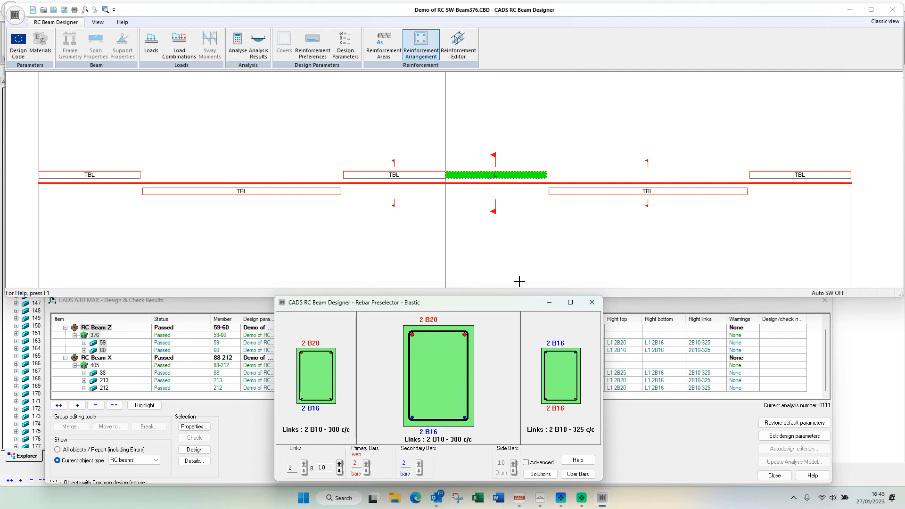
pyautogui.click(459, 43)
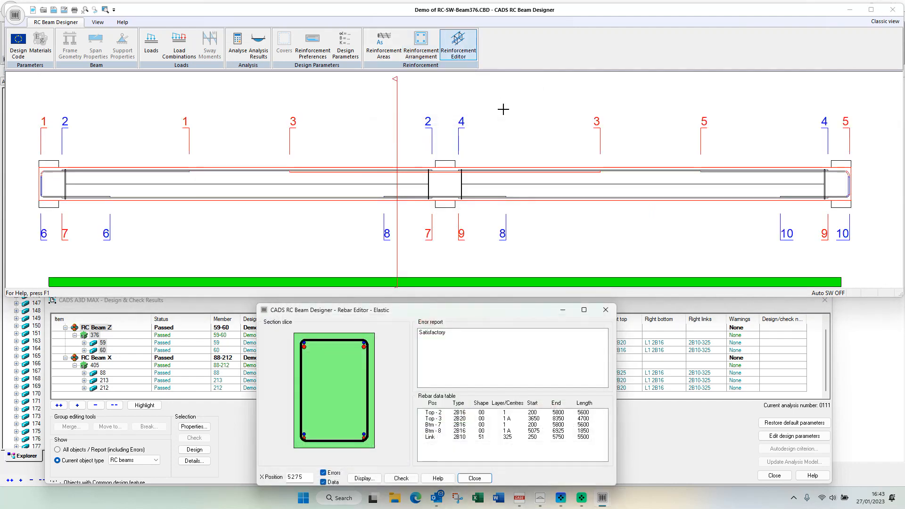
# Step: Close the RC Beam Z design in RC Beam Designer and clear the beam selection in the A3D MAX model
pyautogui.click(894, 10)
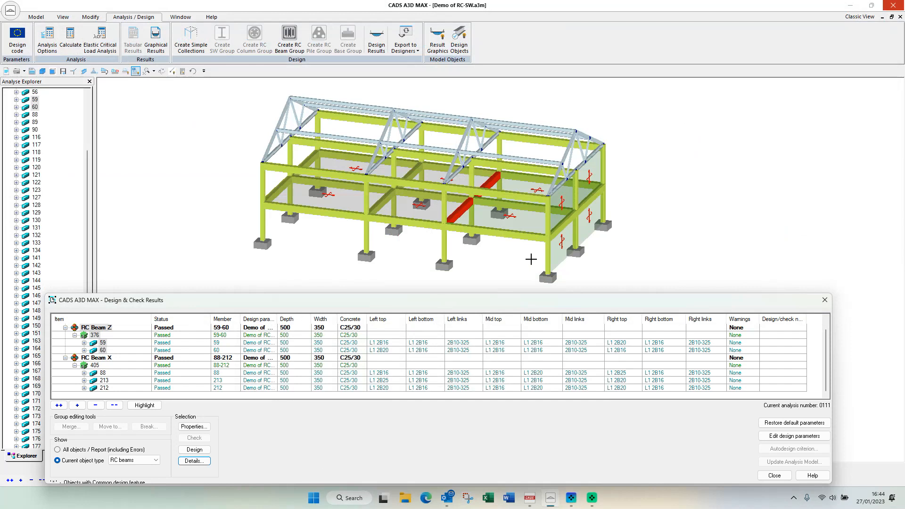
pyautogui.click(218, 197)
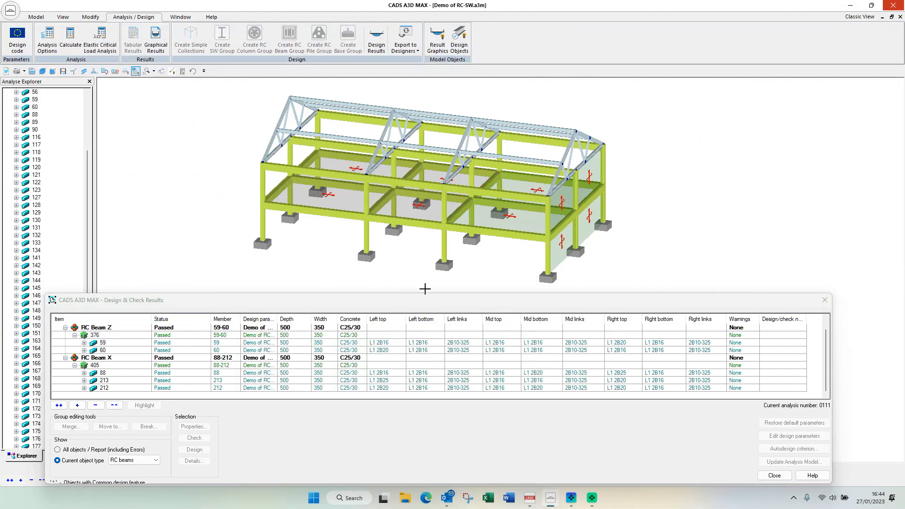
pyautogui.moveTo(444, 304); pyautogui.dragTo(470, 303)
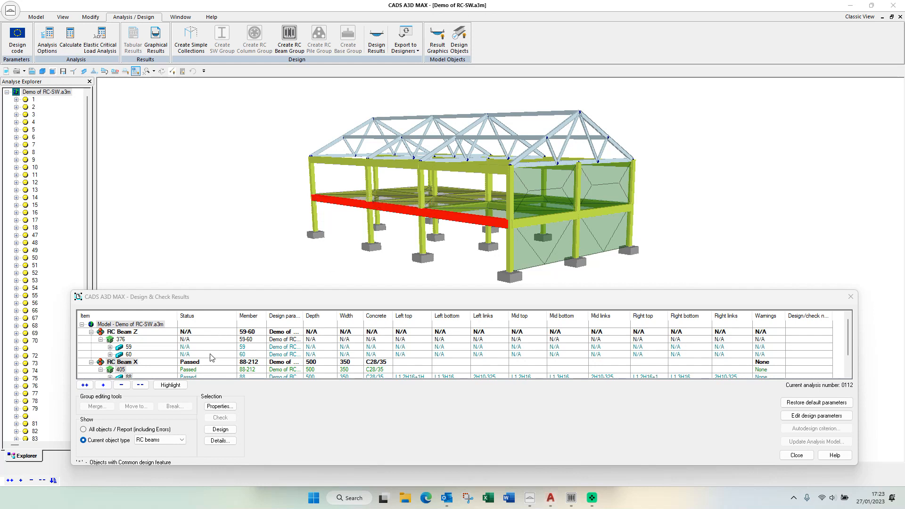
# Step: Select the RC Beam X group, switch to its design in RC Beam Designer, and inspect the section slice at X position 7920
pyautogui.click(126, 363)
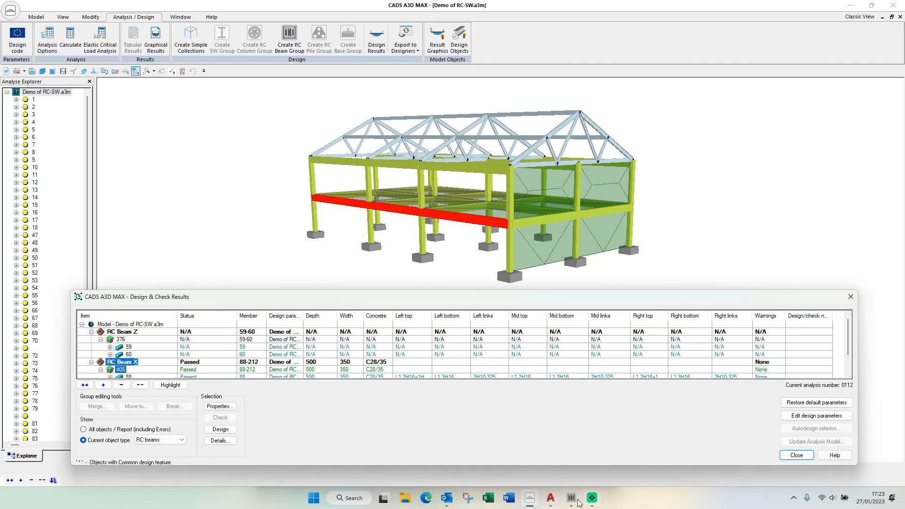
pyautogui.moveTo(571, 499)
pyautogui.click(599, 465)
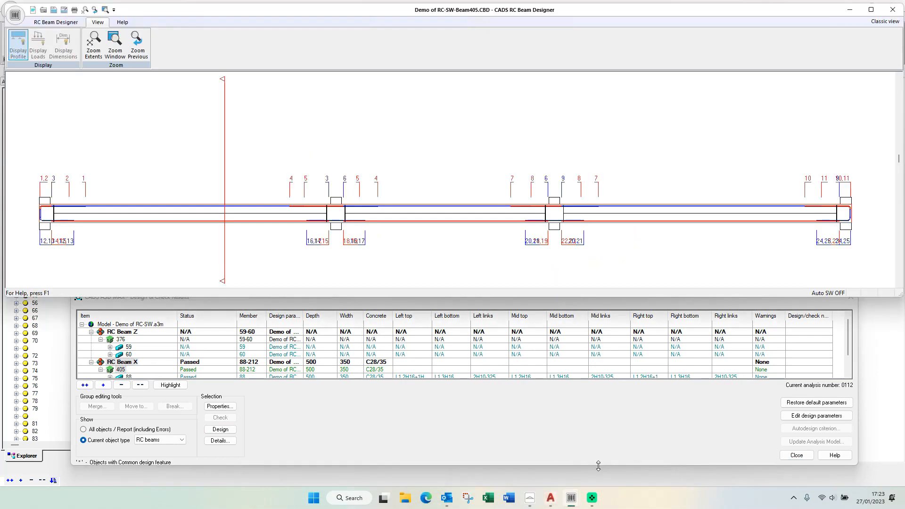
pyautogui.click(603, 469)
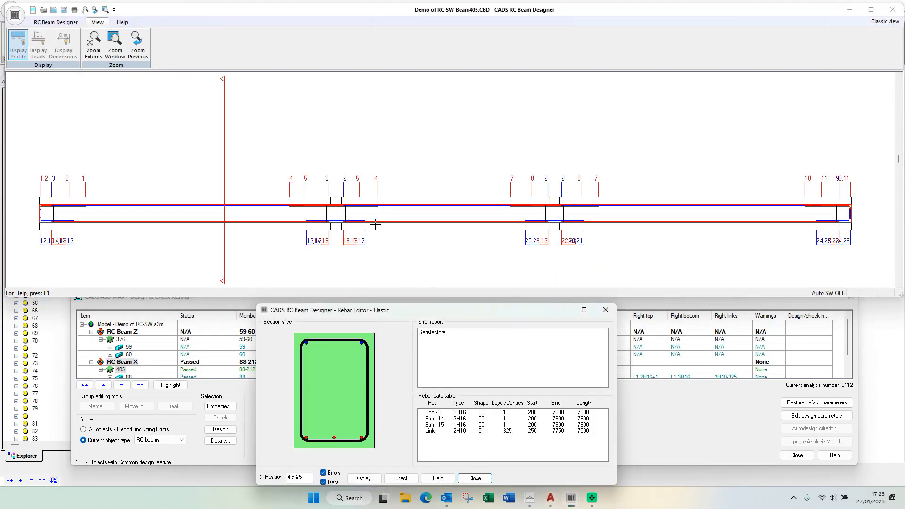
pyautogui.moveTo(225, 81); pyautogui.dragTo(333, 112)
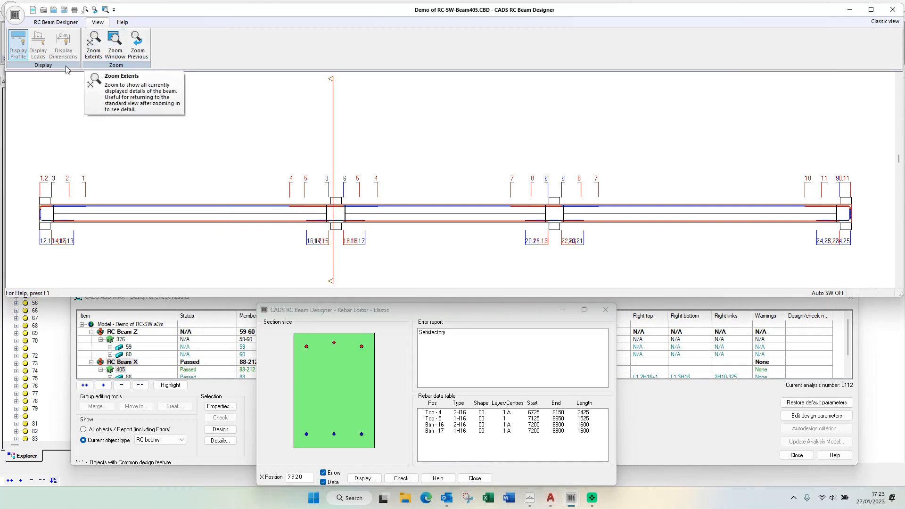
# Step: Save the beam design to the Desktop as Demo of RC-SW-Beam405.CBD, replacing the existing file
pyautogui.click(17, 16)
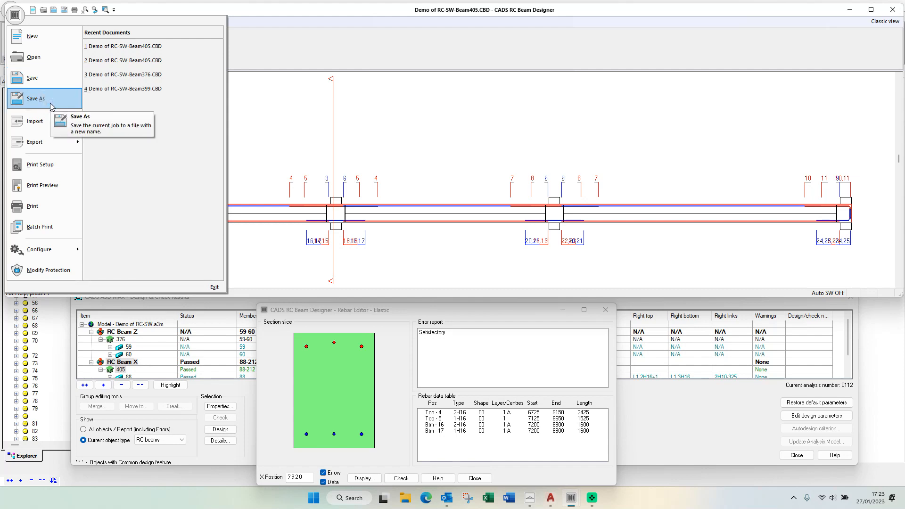
pyautogui.click(34, 99)
pyautogui.click(430, 107)
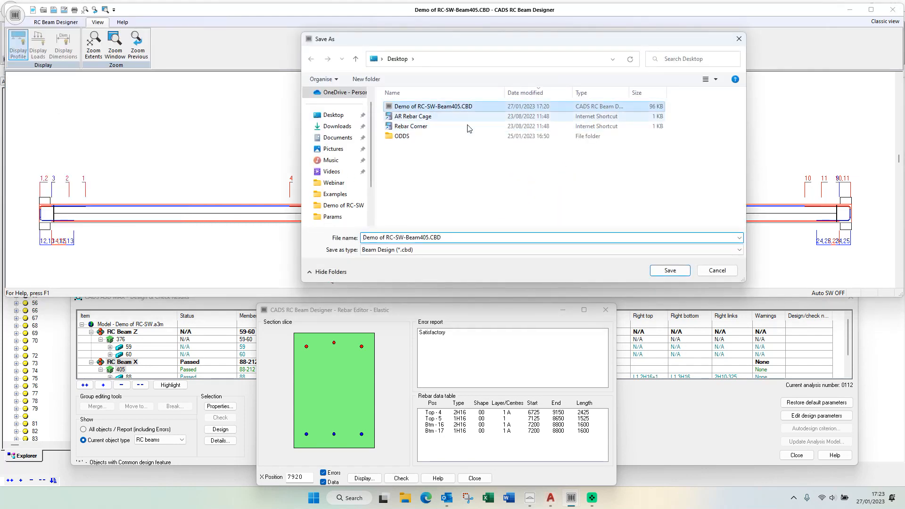
pyautogui.click(663, 270)
pyautogui.click(475, 248)
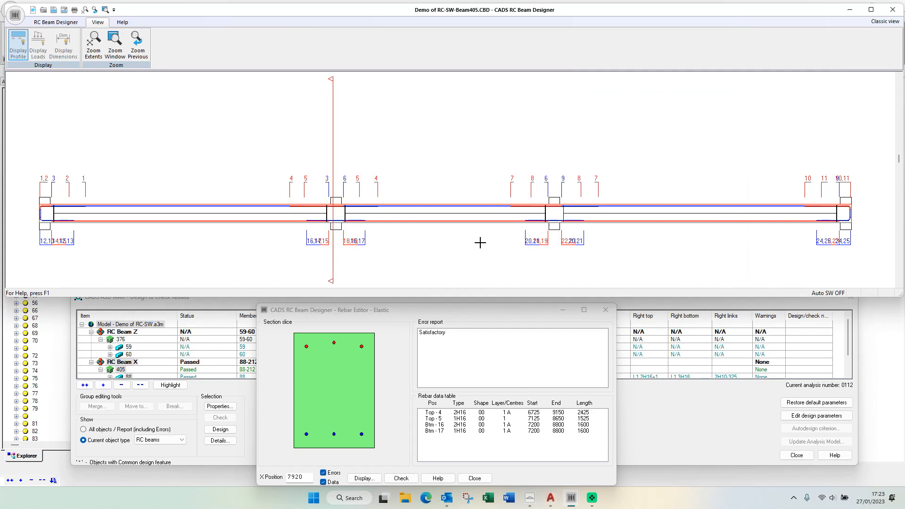
# Step: Switch to AutoCAD, import Demo of RC-SW-Beam405.CBD through the RC Beam Designer Link, and select spans 1 to 3 for drawing
pyautogui.click(551, 498)
pyautogui.click(374, 18)
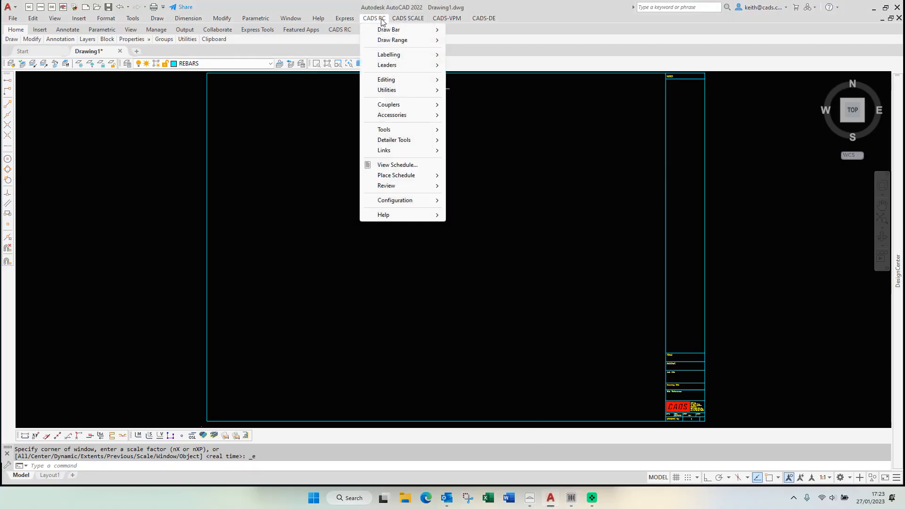
pyautogui.moveTo(434, 154)
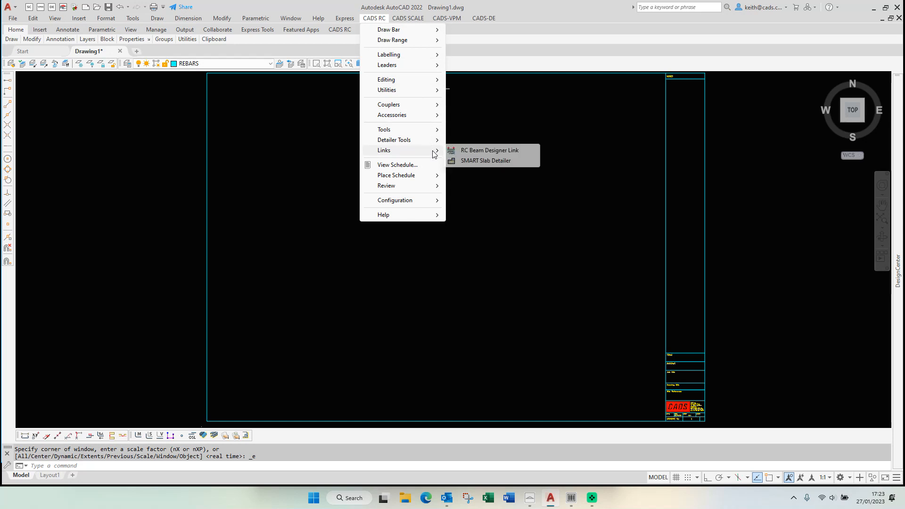
pyautogui.click(471, 152)
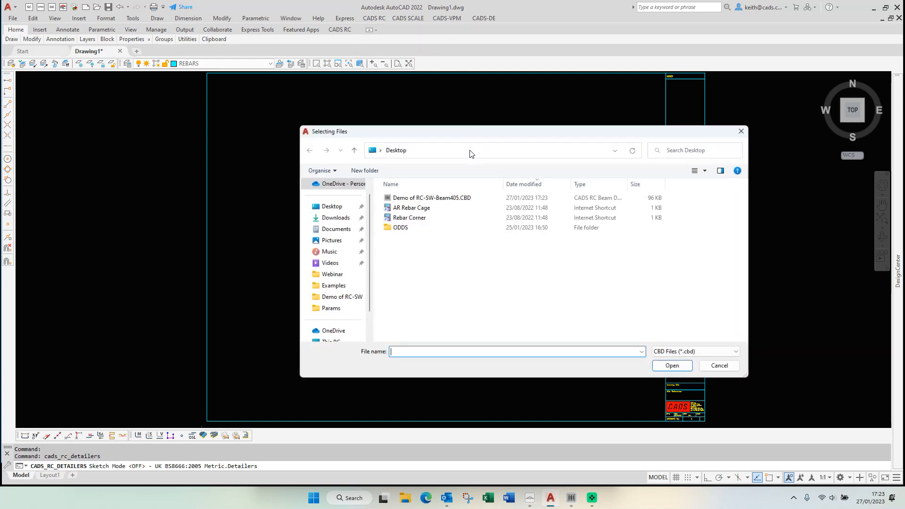
pyautogui.doubleClick(435, 197)
pyautogui.click(416, 188)
pyautogui.moveTo(416, 188); pyautogui.dragTo(419, 200)
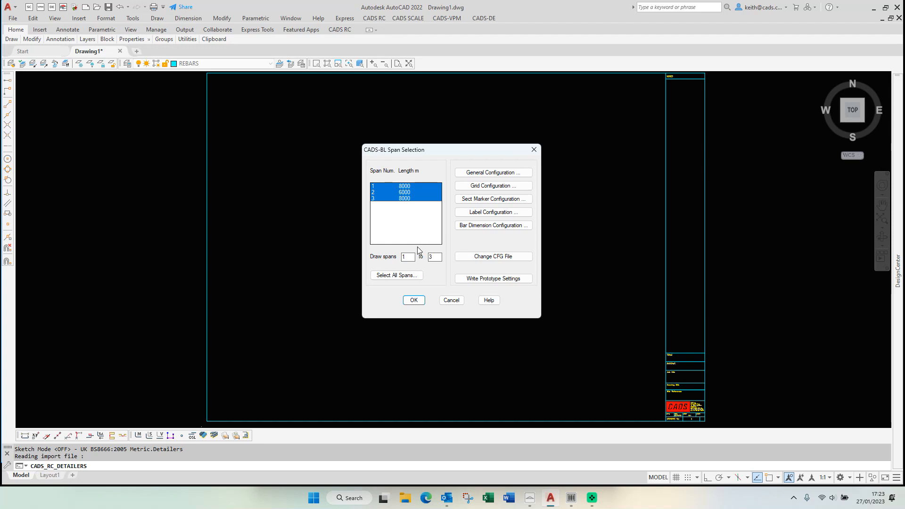
# Step: Review the section mark options in the beam link's general configuration and leave it without changes
pyautogui.click(477, 173)
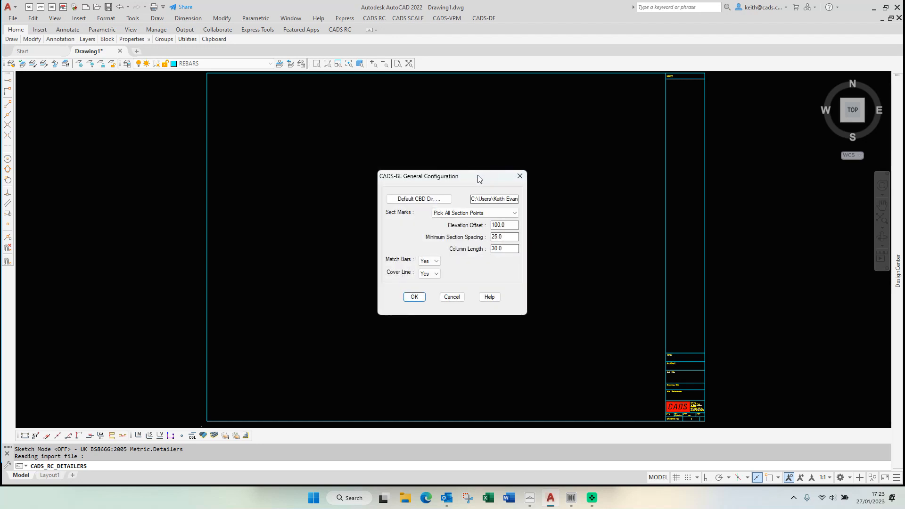
pyautogui.click(481, 215)
pyautogui.click(481, 216)
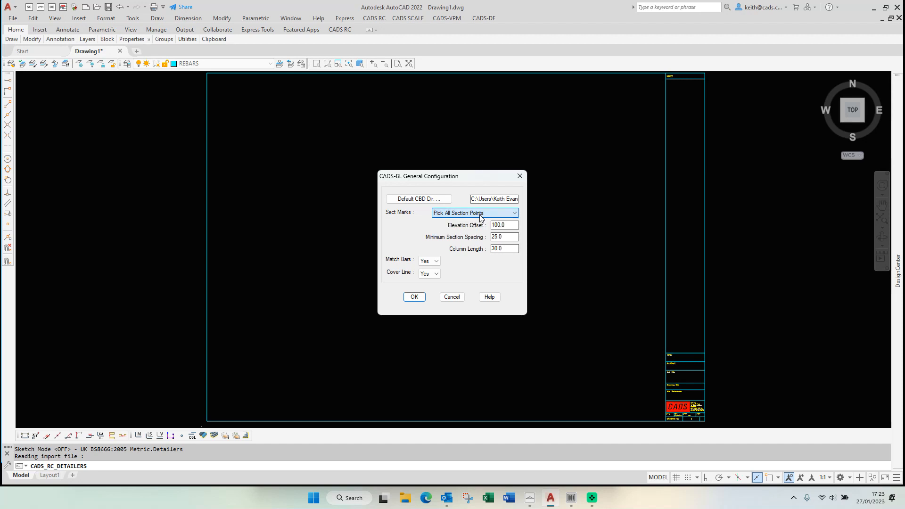
pyautogui.click(451, 297)
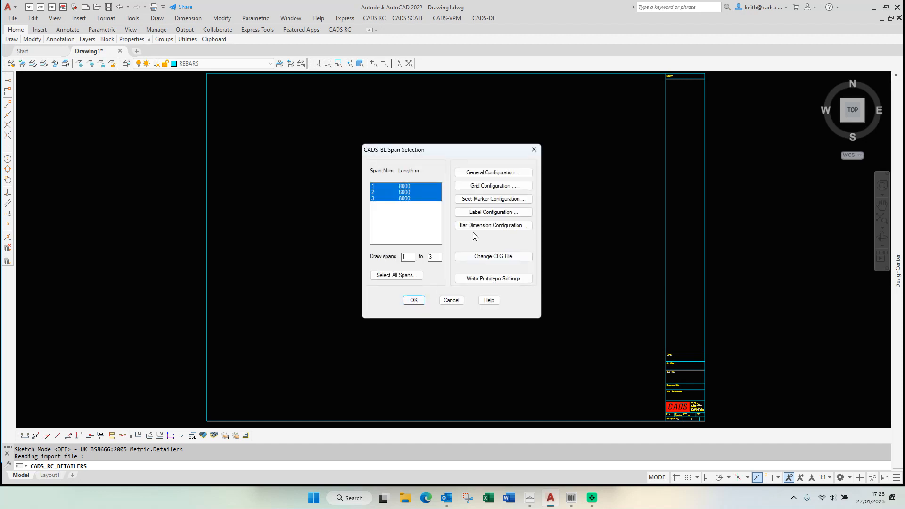
# Step: Review the link bar labelling options in the label configuration and keep Draw link bar and label within outline
pyautogui.click(481, 215)
pyautogui.click(471, 241)
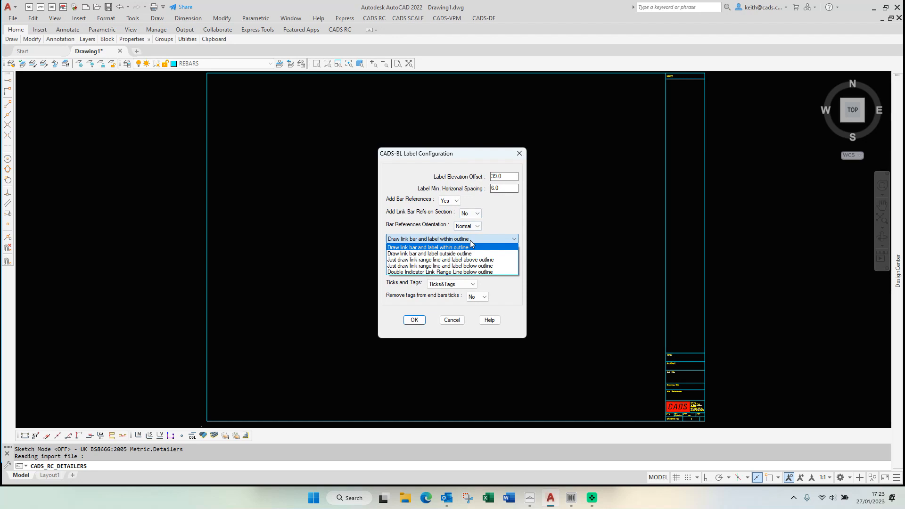
pyautogui.click(471, 243)
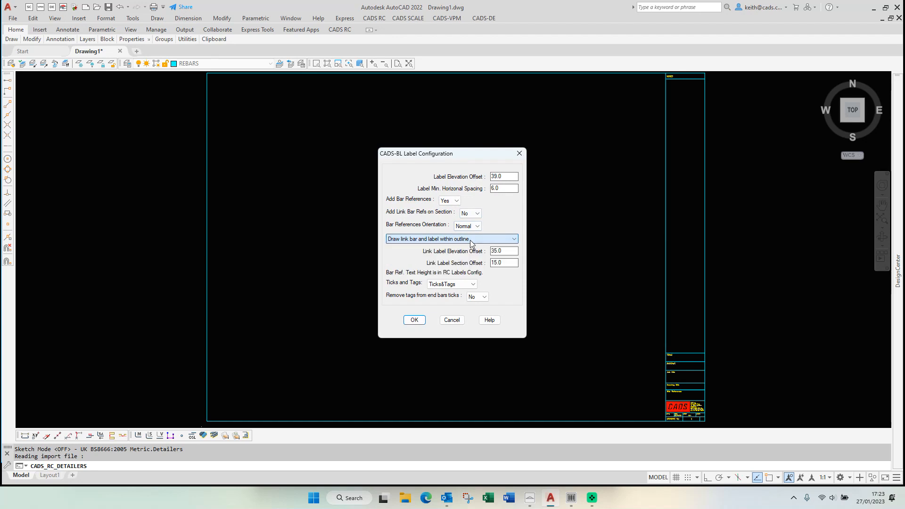
pyautogui.click(414, 320)
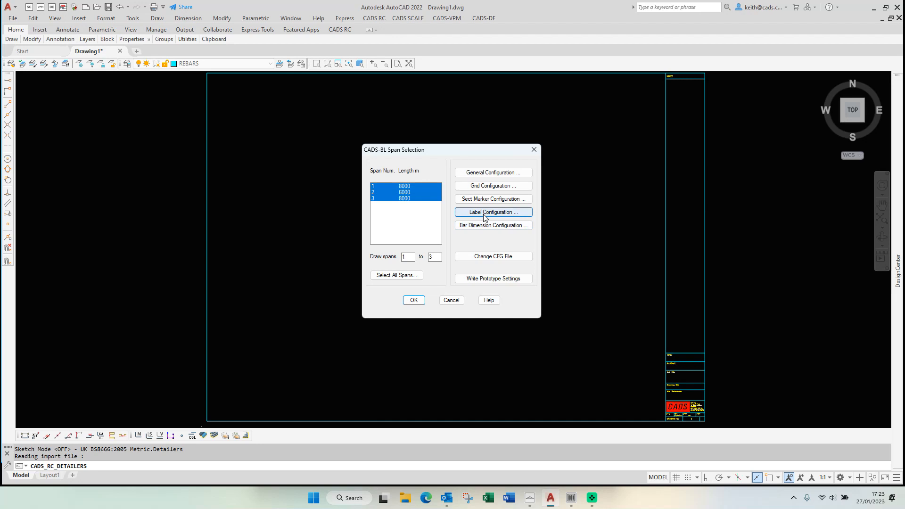
# Step: Draw the selected spans and create a reinforcement member titled Beam 1
pyautogui.click(415, 301)
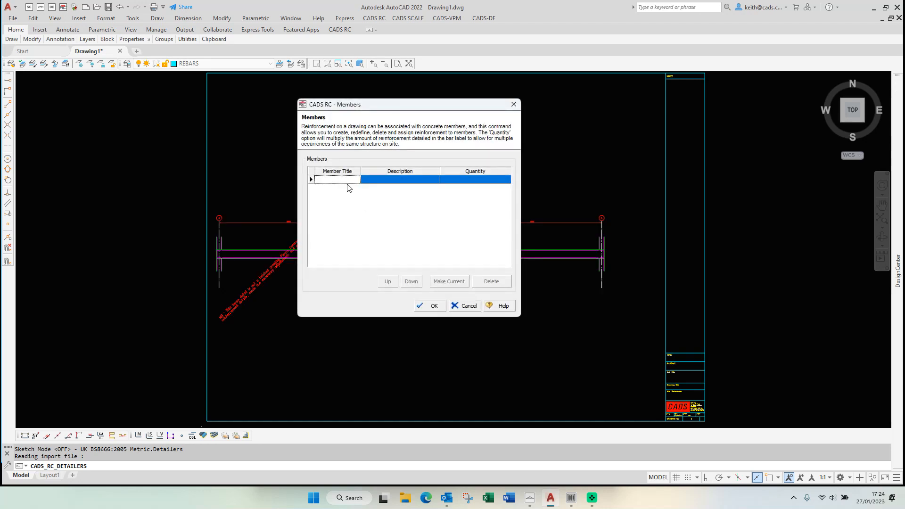
pyautogui.press('capslock')
pyautogui.write('Beam 1')
pyautogui.click(433, 307)
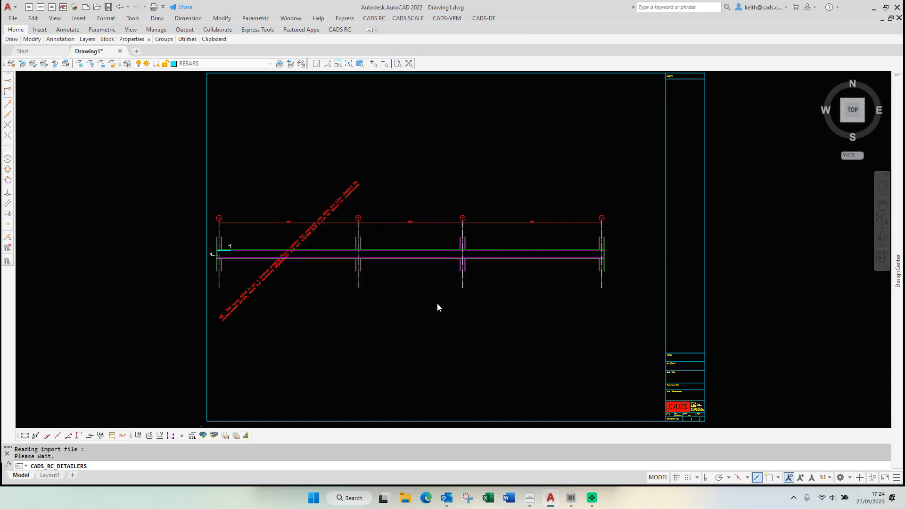
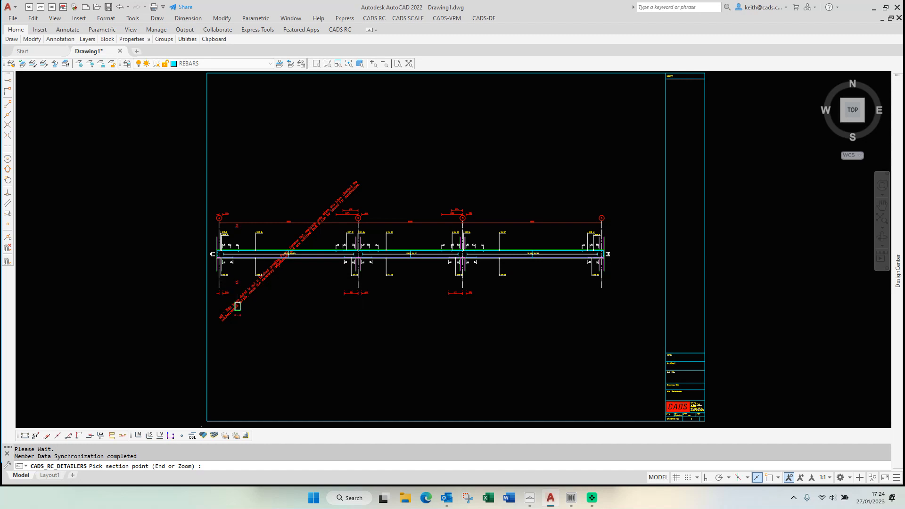
# Step: Place cross-sections A-A to G-G below the beam along its three spans and end the section picking
pyautogui.click(237, 307)
pyautogui.click(286, 306)
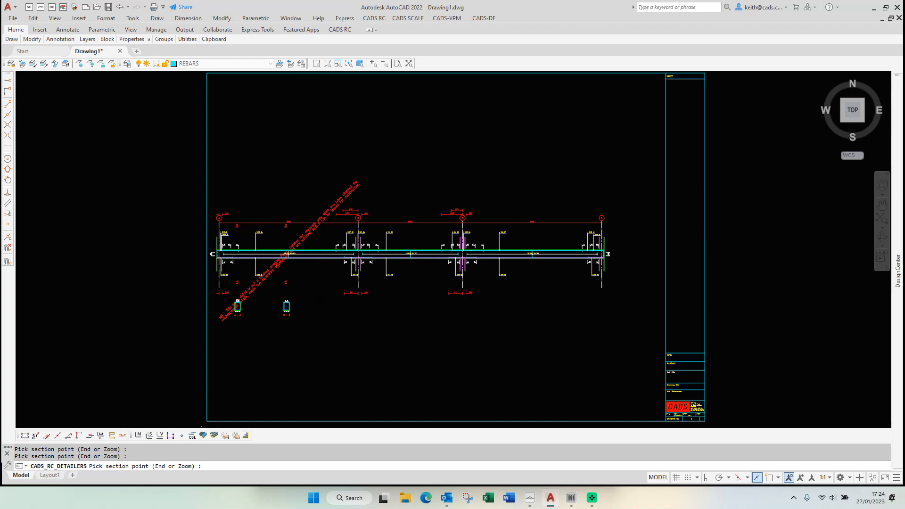
pyautogui.scroll(2, 436, 290)
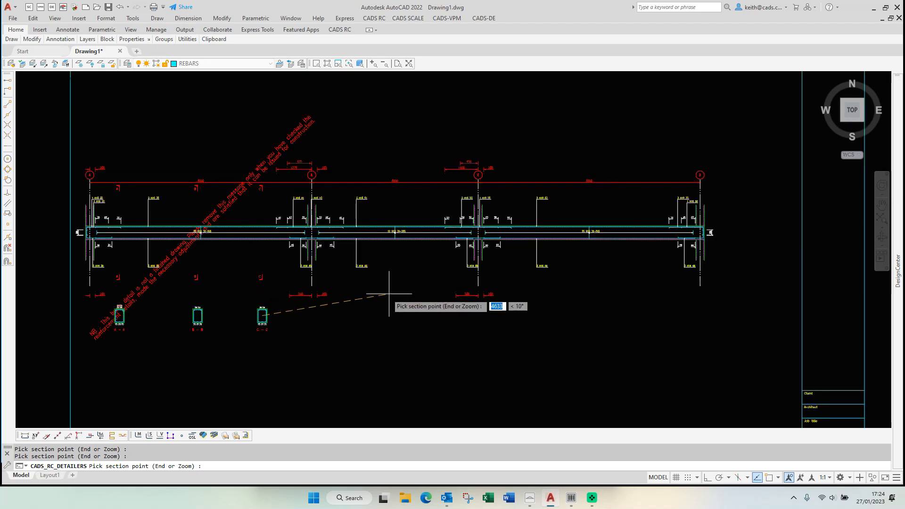
pyautogui.scroll(4, 368, 294)
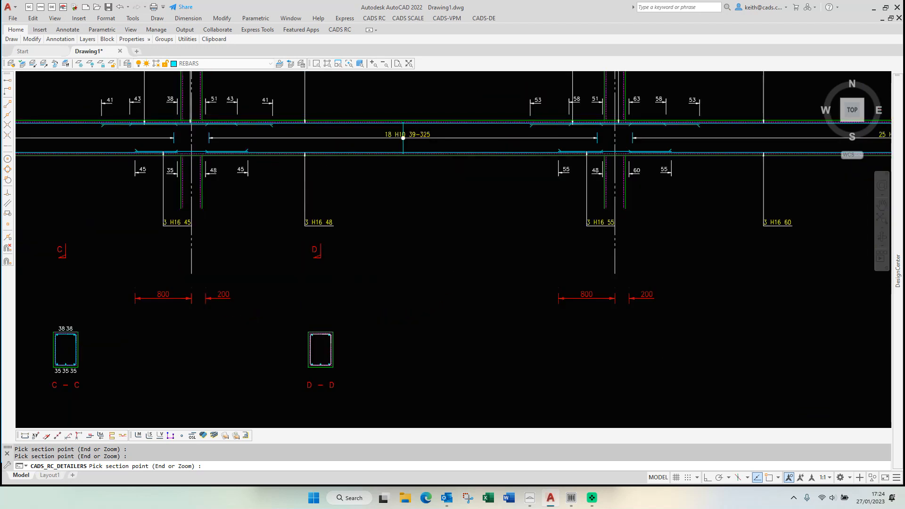
pyautogui.click(469, 299)
pyautogui.scroll(-2, 429, 282)
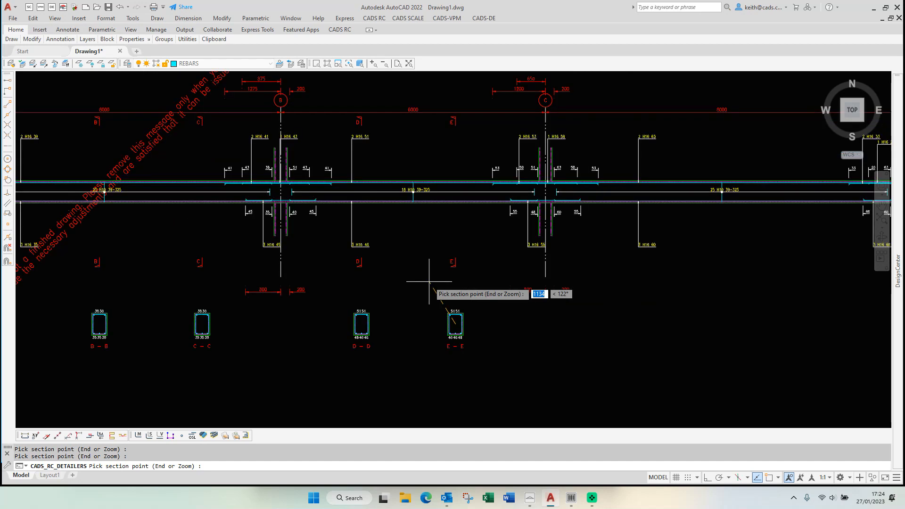
pyautogui.click(637, 297)
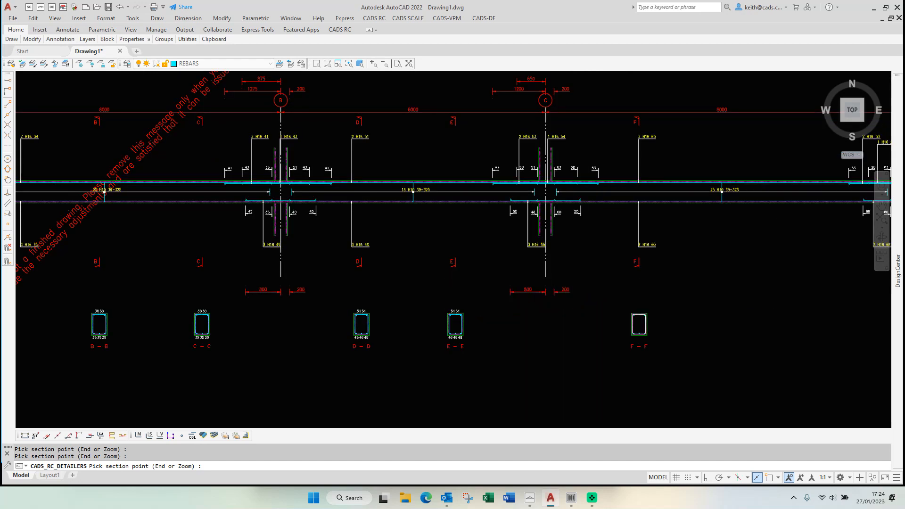
pyautogui.click(826, 297)
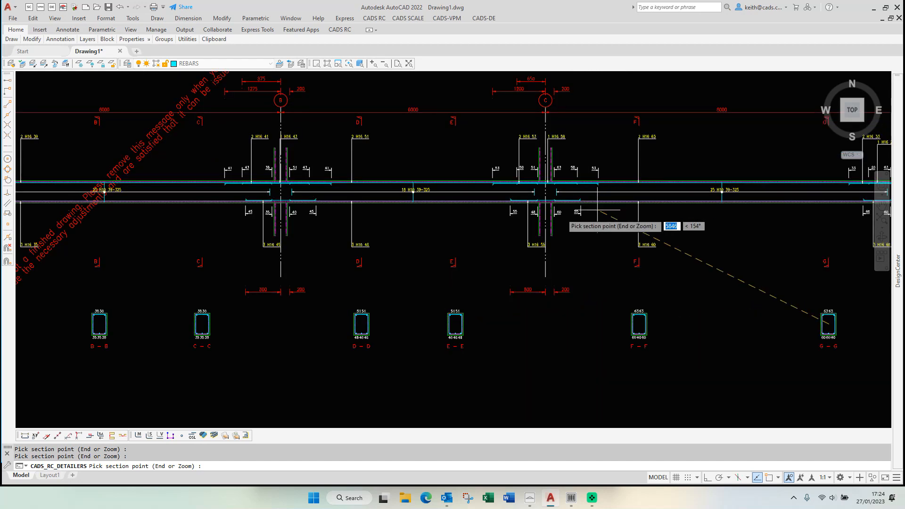
pyautogui.write('e')
pyautogui.press('Return')
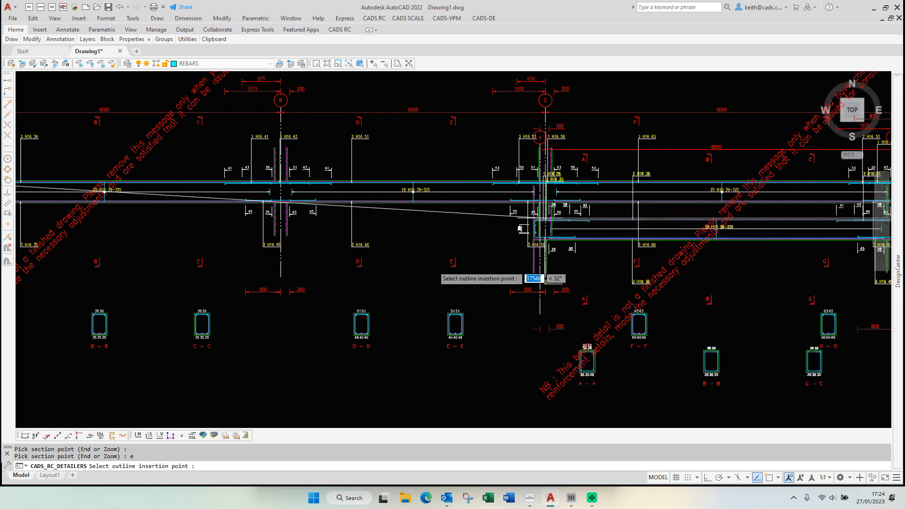
# Step: Insert the beam detail in the upper part of the drawing sheet and decline drawing more spans
pyautogui.scroll(-2, 289, 272)
pyautogui.scroll(-2, 289, 272)
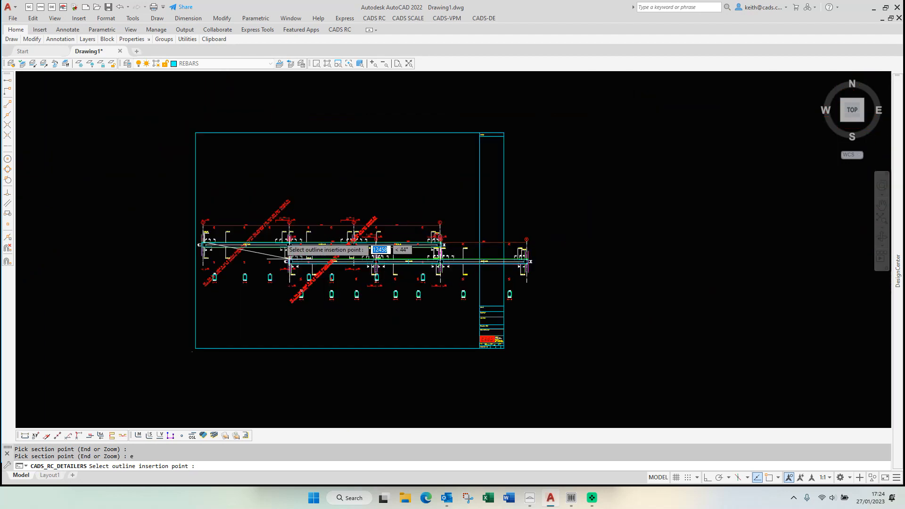
pyautogui.click(213, 187)
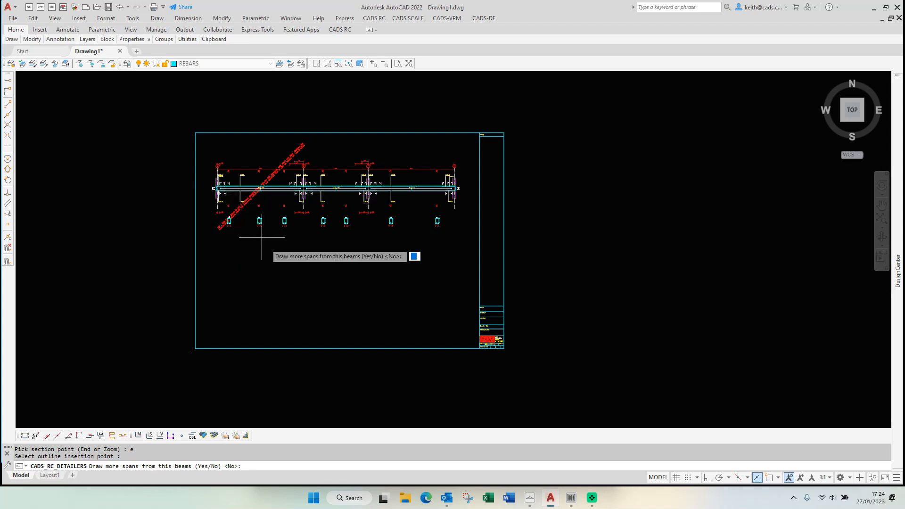
pyautogui.press('Return')
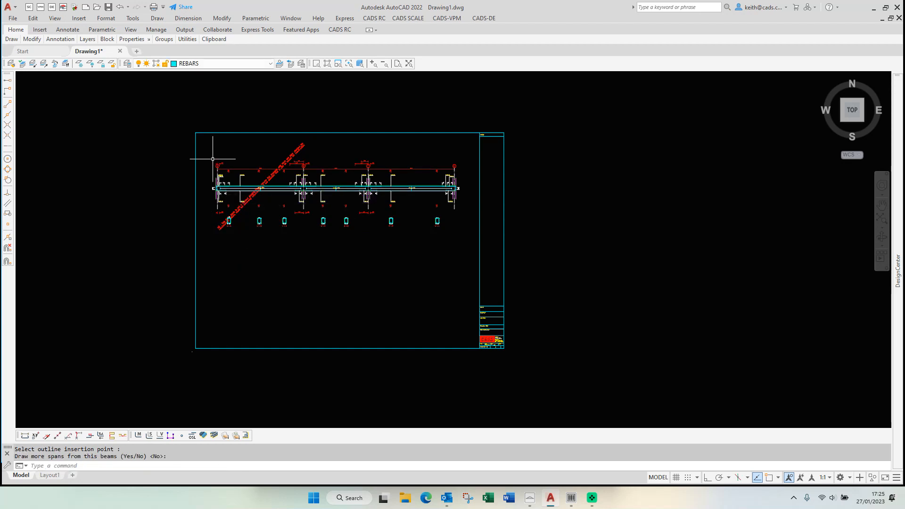
# Step: Delete the diagonal two-line 'not a finished drawing' warning note that runs across the beam detail
pyautogui.scroll(3, 196, 151)
pyautogui.scroll(2, 242, 226)
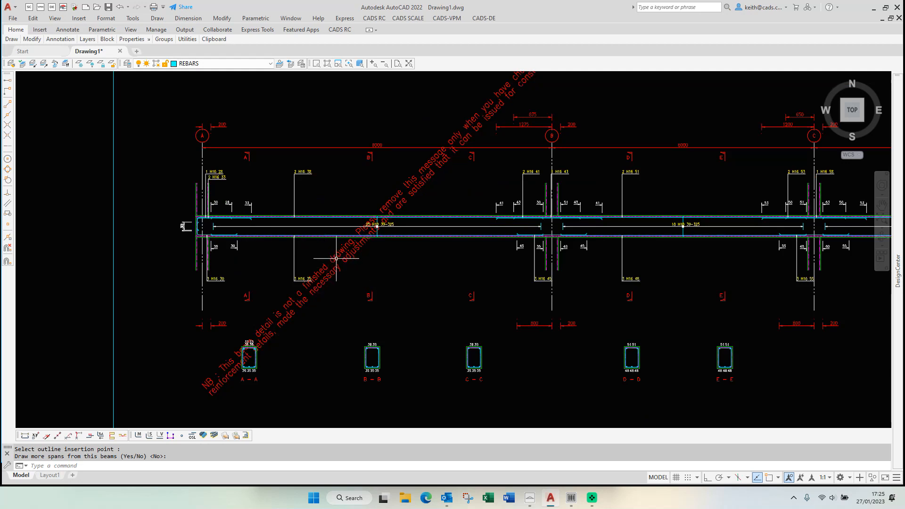
pyautogui.click(352, 273)
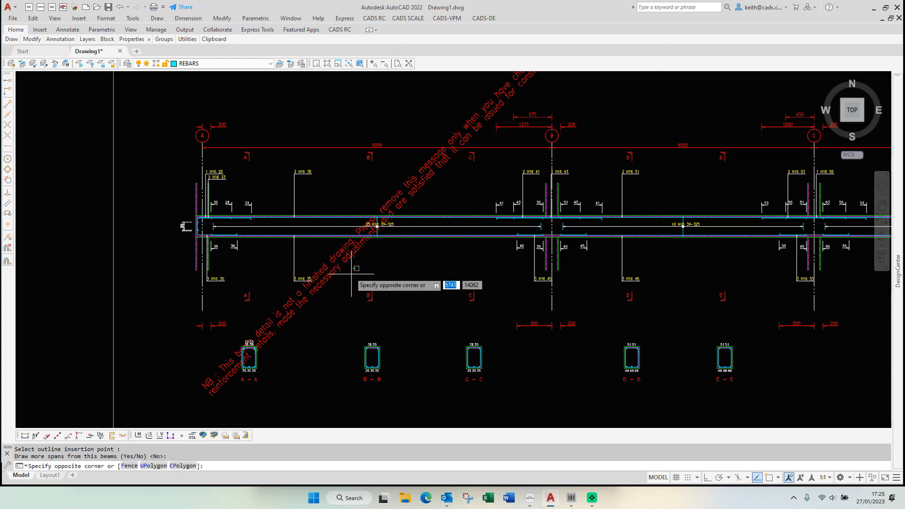
pyautogui.click(331, 255)
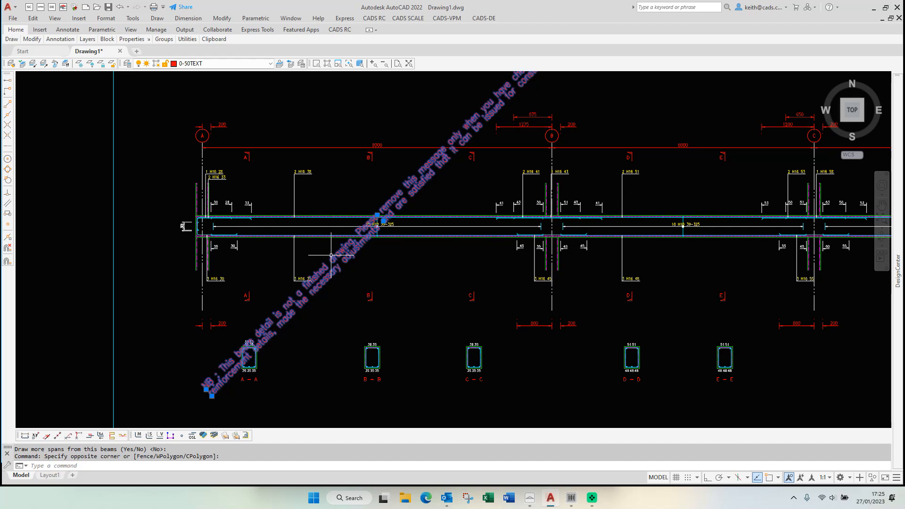
pyautogui.press('Delete')
# Step: Examine the bar labels, link ranges, gridline dimensions and cross-sections along the three spans of the beam detail
pyautogui.scroll(-2, 317, 232)
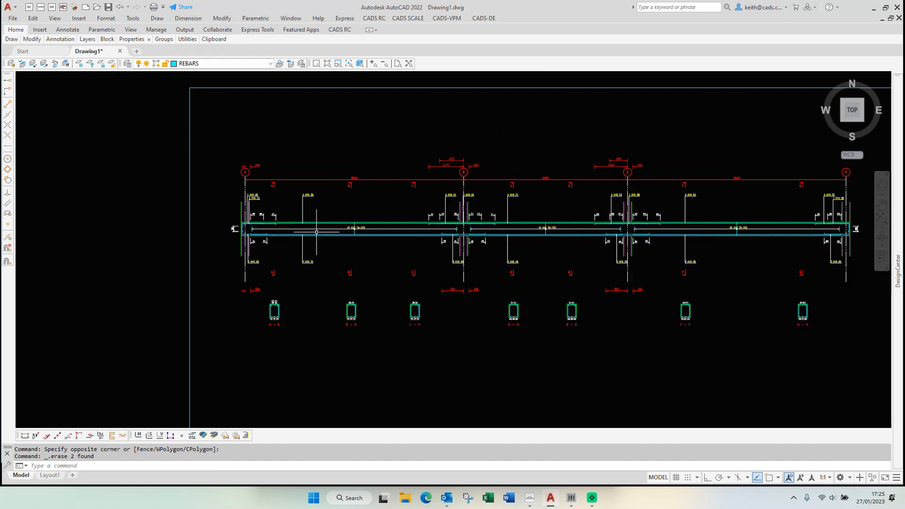
pyautogui.scroll(2, 253, 238)
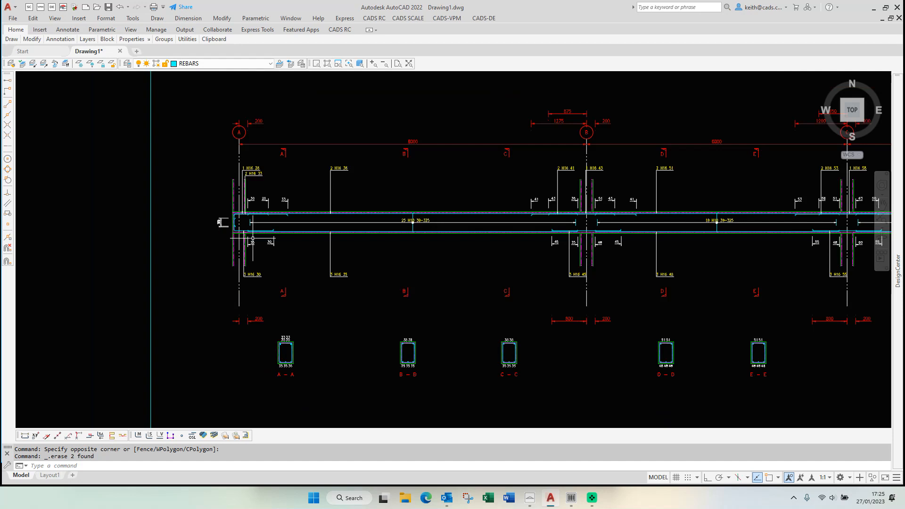
pyautogui.scroll(2, 247, 170)
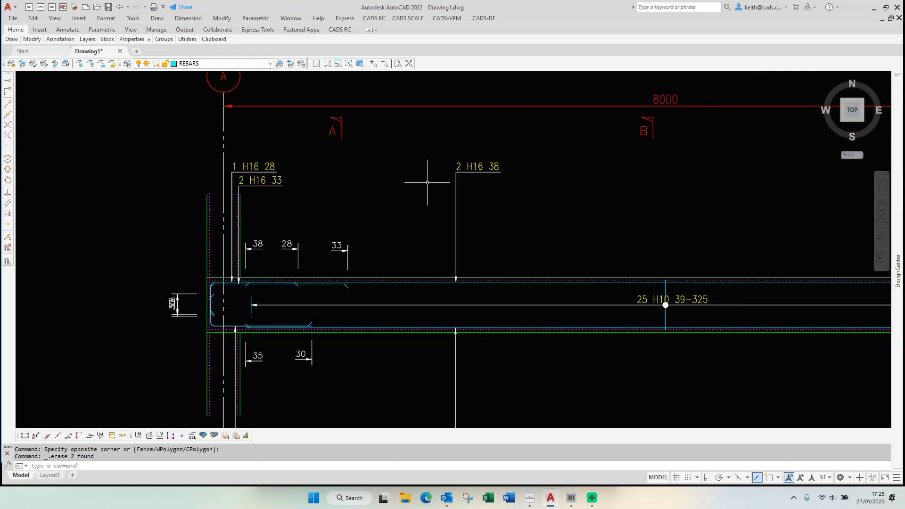
pyautogui.scroll(-2, 351, 171)
pyautogui.moveTo(346, 216); pyautogui.dragTo(274, 213, button='middle')
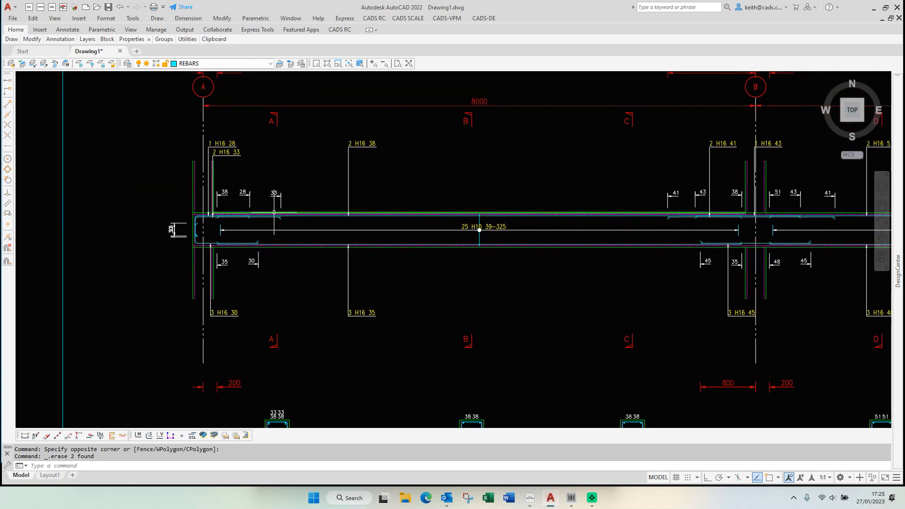
pyautogui.scroll(-2, 254, 242)
pyautogui.moveTo(367, 241)
pyautogui.mouseDown(button='middle')
pyautogui.moveTo(452, 241)
pyautogui.moveTo(288, 248)
pyautogui.mouseUp(button='middle')
pyautogui.moveTo(562, 224); pyautogui.dragTo(389, 228, button='middle')
pyautogui.scroll(3, 357, 193)
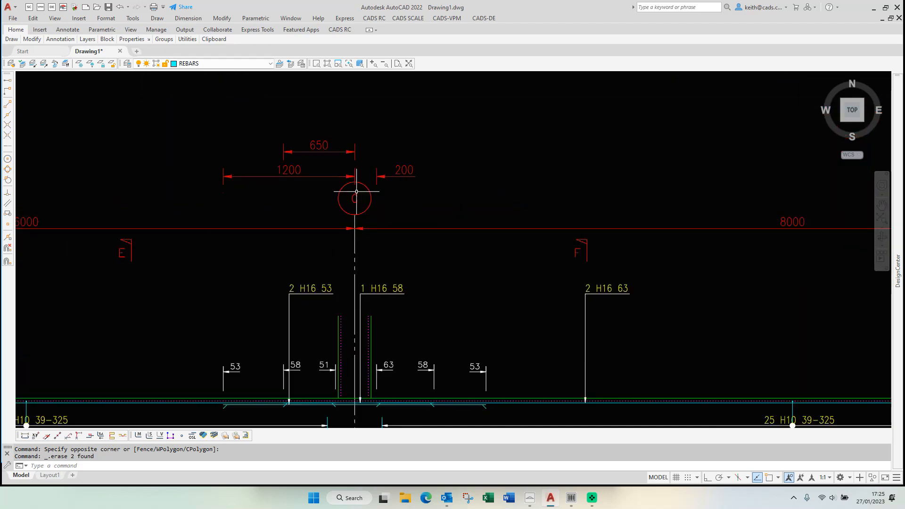
pyautogui.scroll(-4, 370, 174)
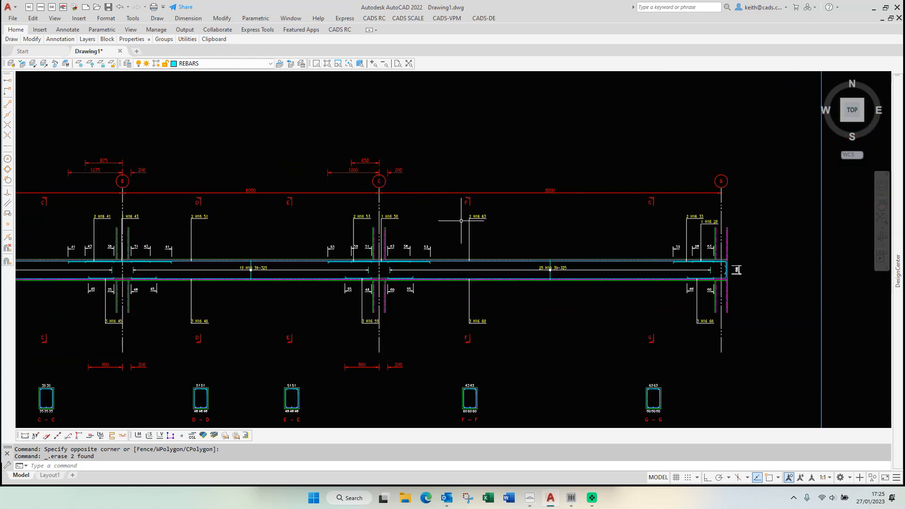
pyautogui.scroll(-3, 555, 242)
pyautogui.scroll(1, 561, 239)
pyautogui.moveTo(562, 239); pyautogui.dragTo(586, 239, button='middle')
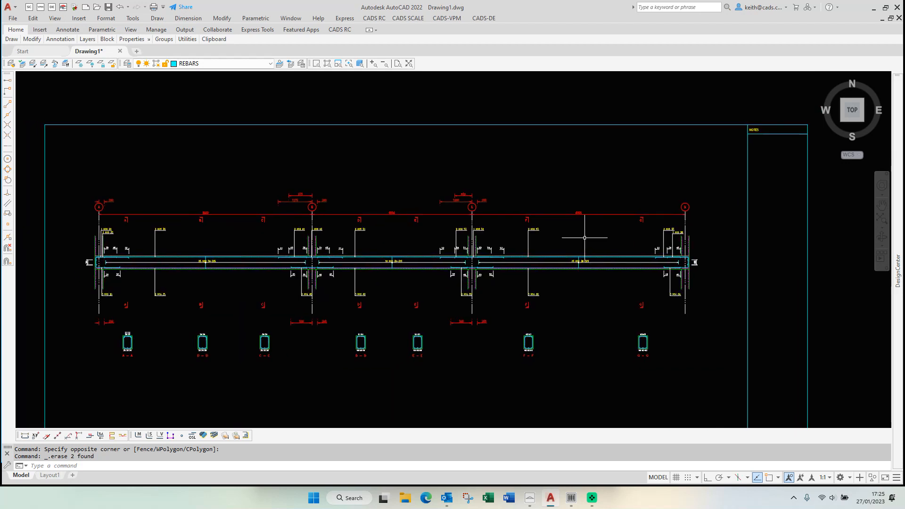
# Step: View the bar schedule for drawing sheet 1 and preview its schedule report, proceeding despite the unassigned bars
pyautogui.click(374, 18)
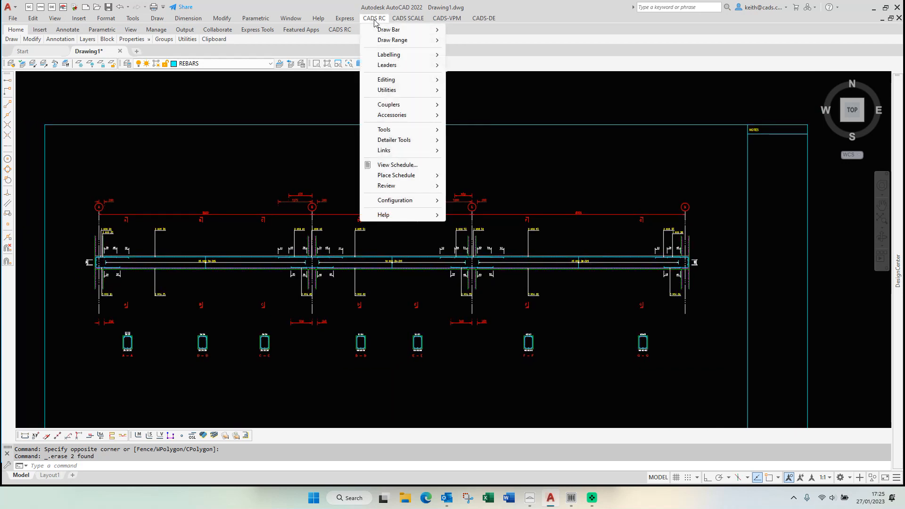
pyautogui.click(402, 165)
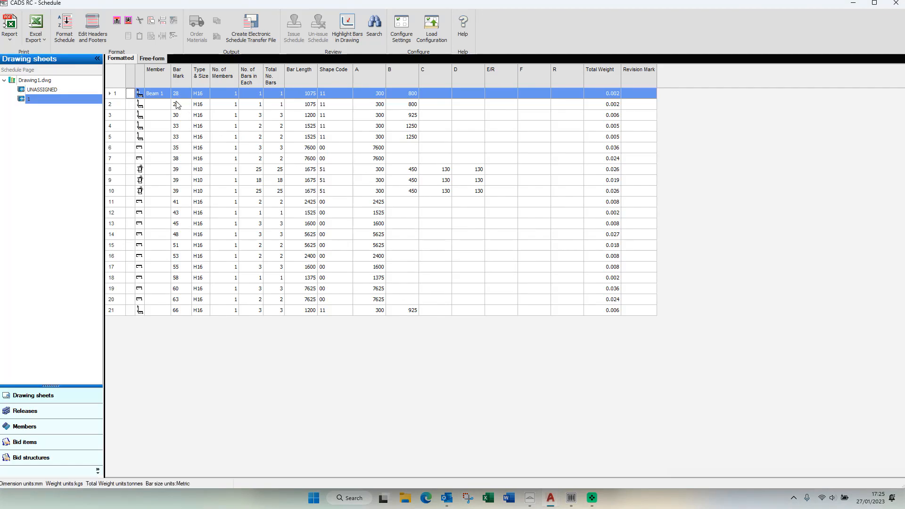
pyautogui.click(9, 32)
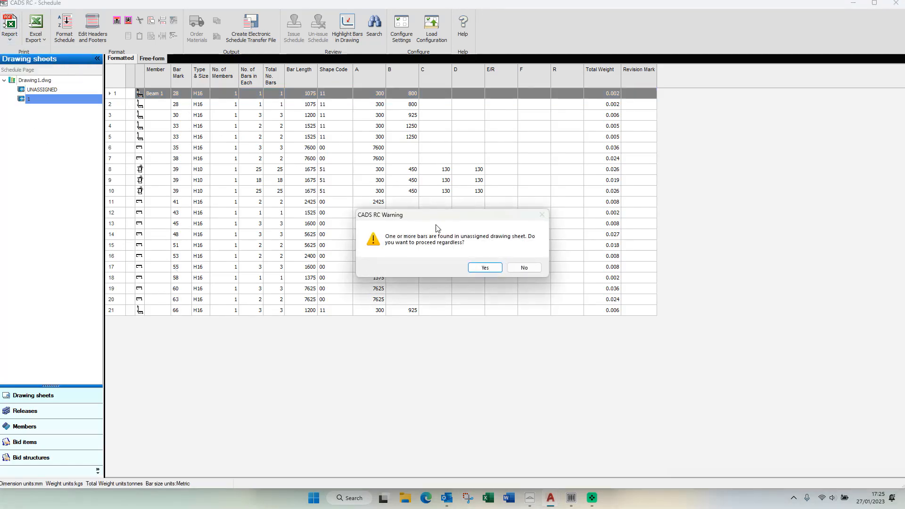
pyautogui.click(487, 266)
pyautogui.click(494, 267)
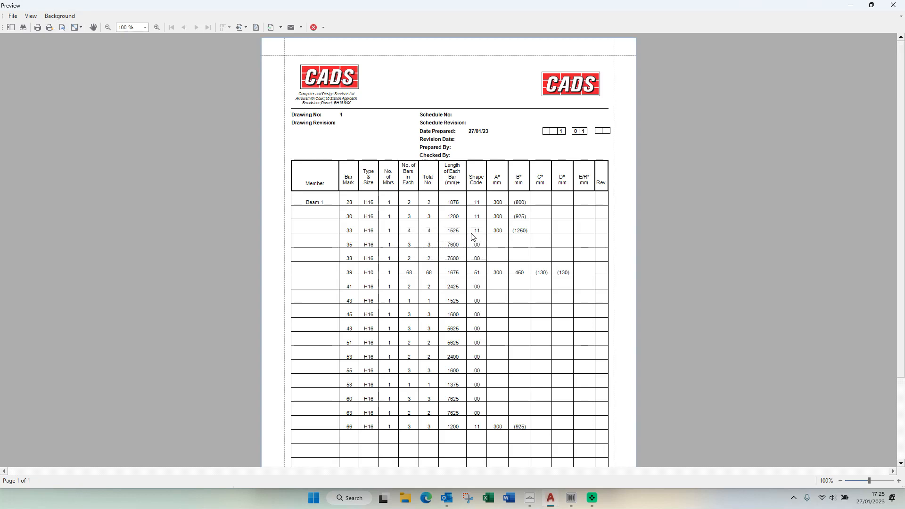
pyautogui.scroll(3, 398, 84)
pyautogui.click(313, 27)
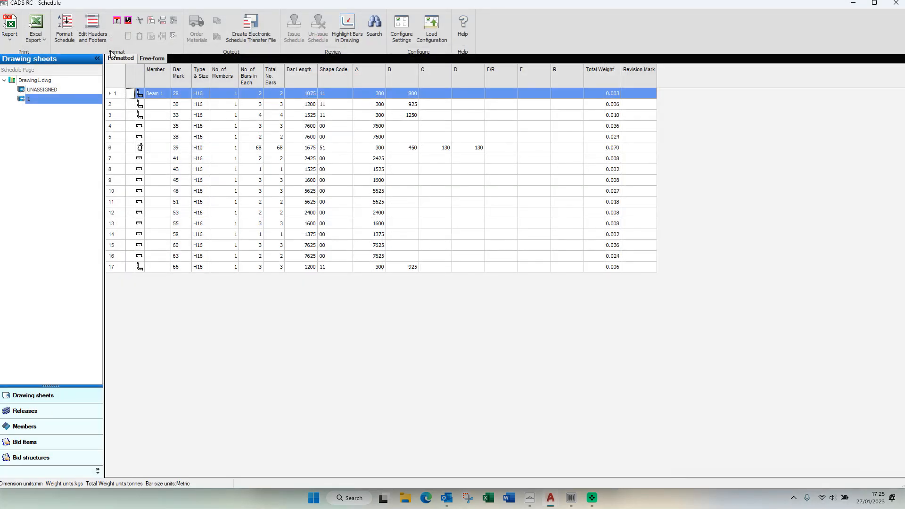
# Step: Preview the Weight Summary by Type/Size report for the bars, and close the preview and the bar schedule
pyautogui.click(10, 28)
pyautogui.click(40, 77)
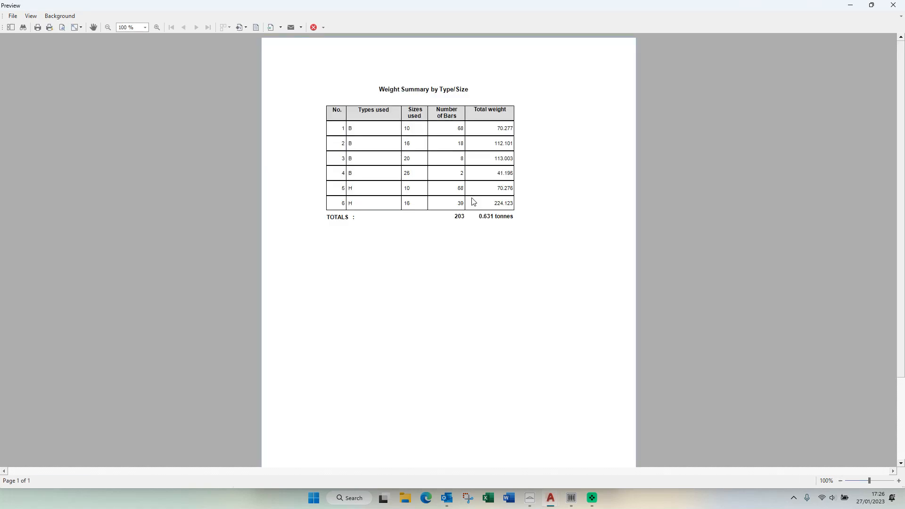
pyautogui.click(893, 5)
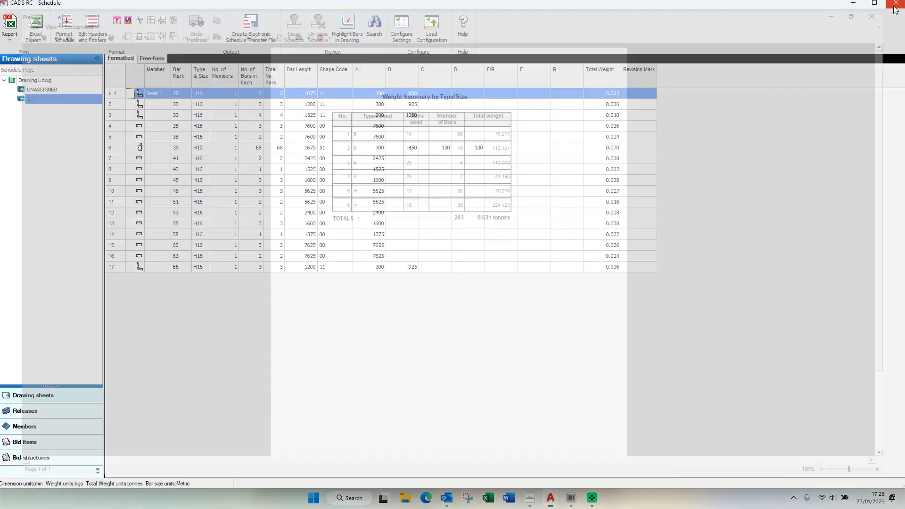
pyautogui.click(893, 4)
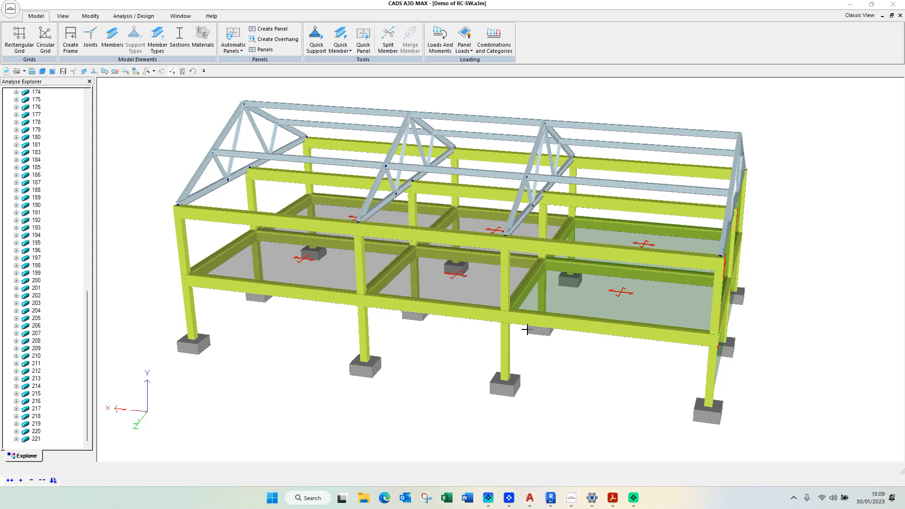
# Step: In CADS A3D MAX, select the second transverse frame with its truss and start a DXF layout group in Elevation style
pyautogui.moveTo(331, 91); pyautogui.dragTo(481, 413)
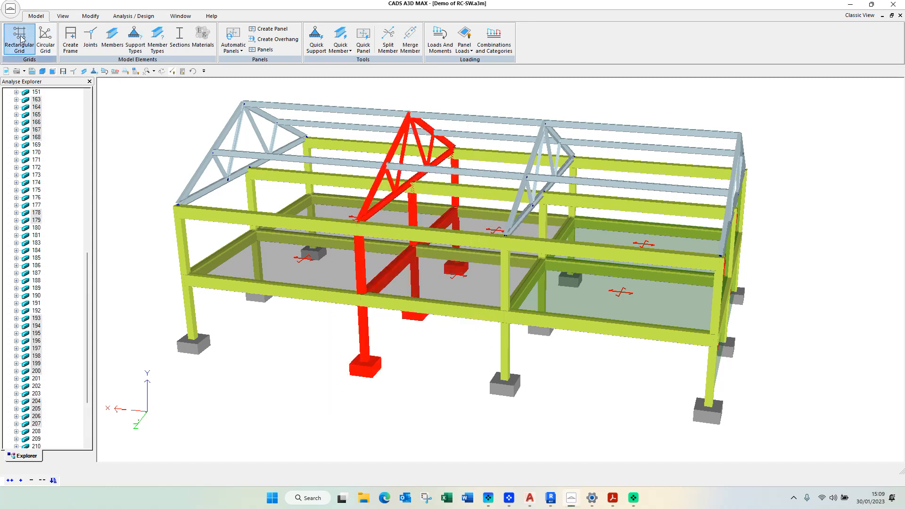
pyautogui.click(10, 8)
pyautogui.moveTo(73, 158)
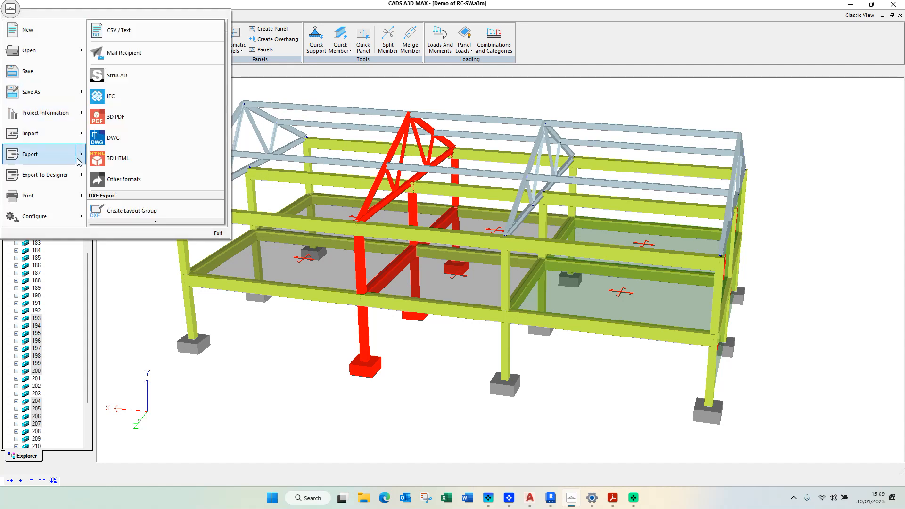
pyautogui.scroll(-2, 125, 178)
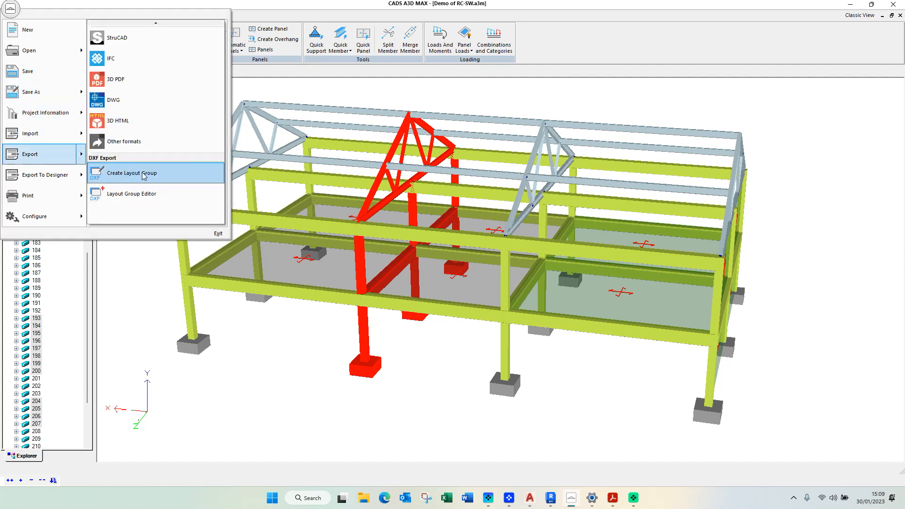
pyautogui.click(144, 174)
pyautogui.click(424, 222)
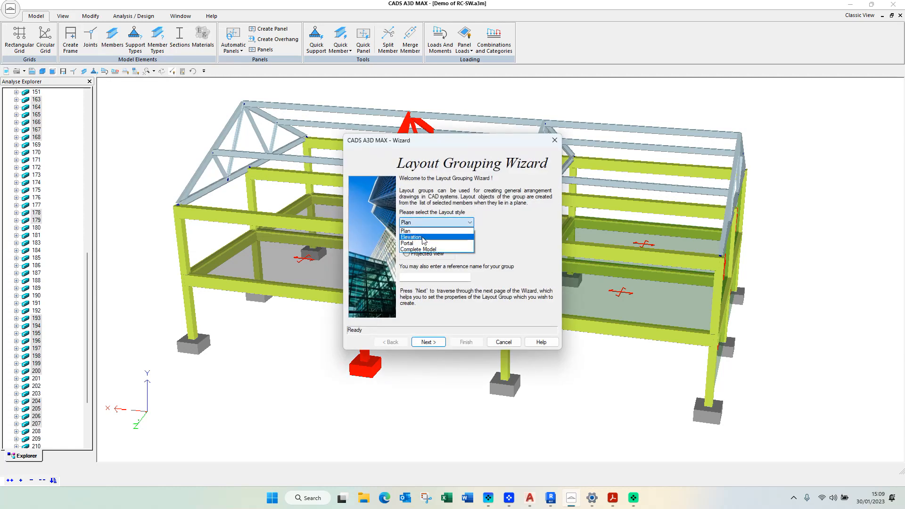
pyautogui.click(420, 231)
pyautogui.click(435, 342)
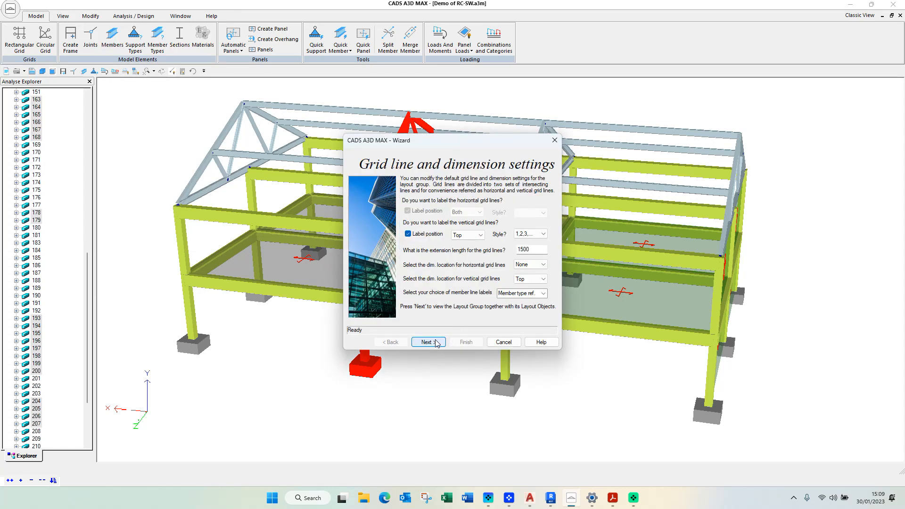
# Step: Review the label options for the vertical grid lines, keeping the Top position and the 1,2,3 style
pyautogui.click(481, 235)
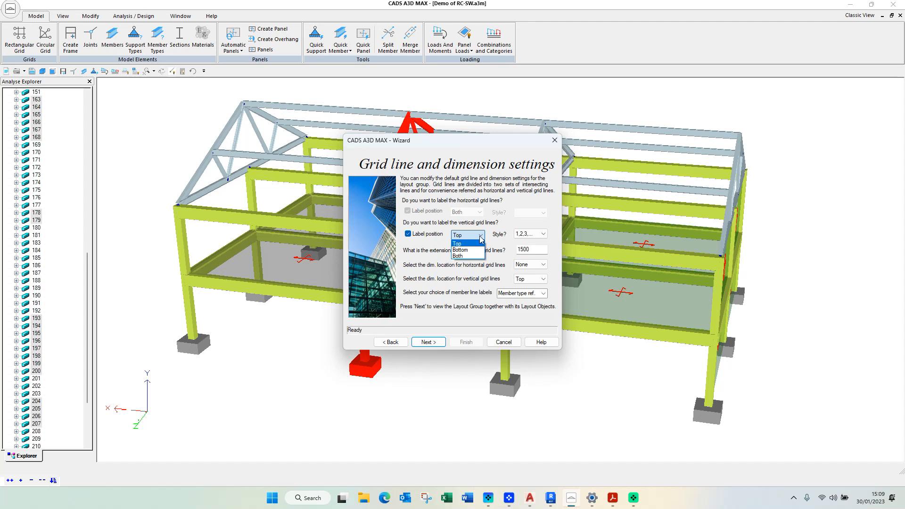
pyautogui.click(480, 237)
pyautogui.click(536, 234)
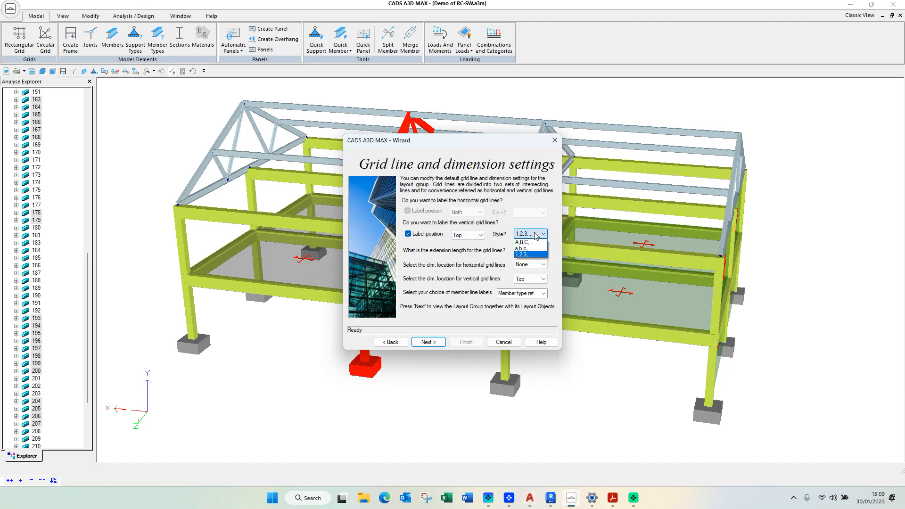
pyautogui.click(532, 255)
pyautogui.click(428, 342)
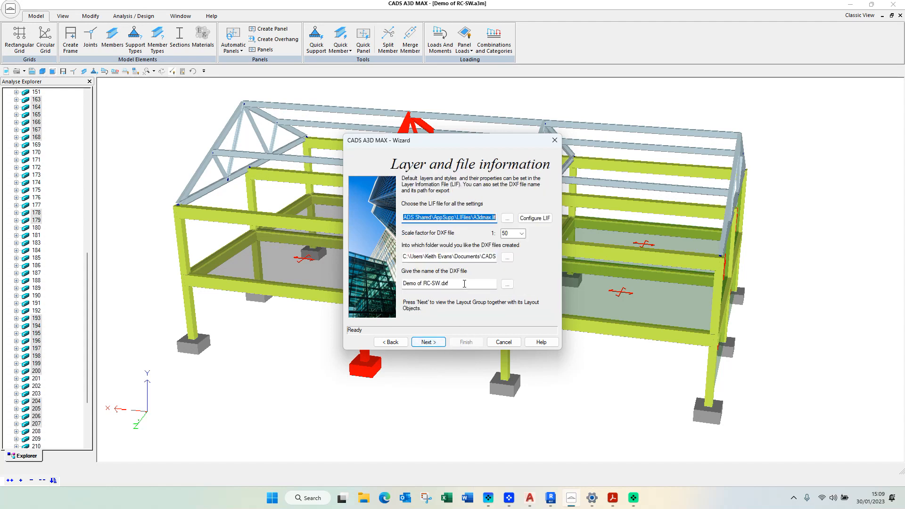
# Step: Check the DXF destination folder and 1:50 scale factor, continue to the final wizard page and cancel the layout group
pyautogui.moveTo(472, 258); pyautogui.dragTo(517, 259)
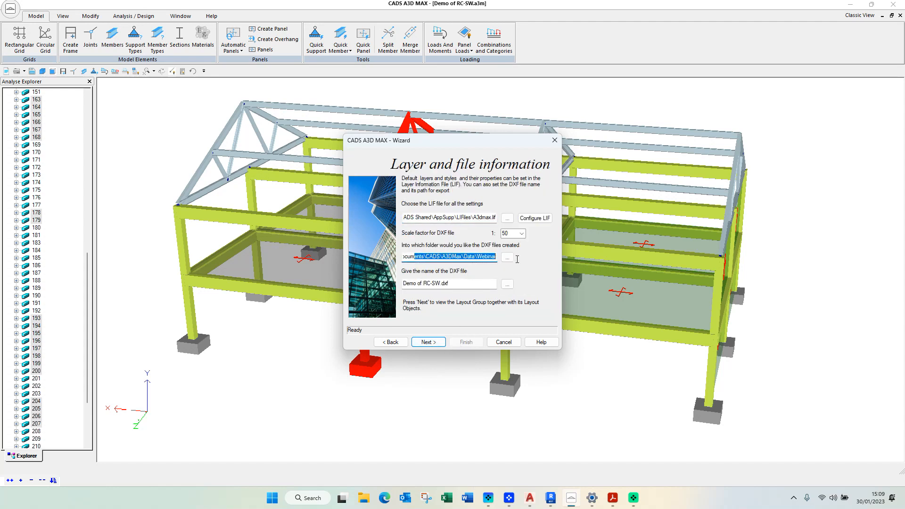
pyautogui.click(521, 234)
pyautogui.click(522, 235)
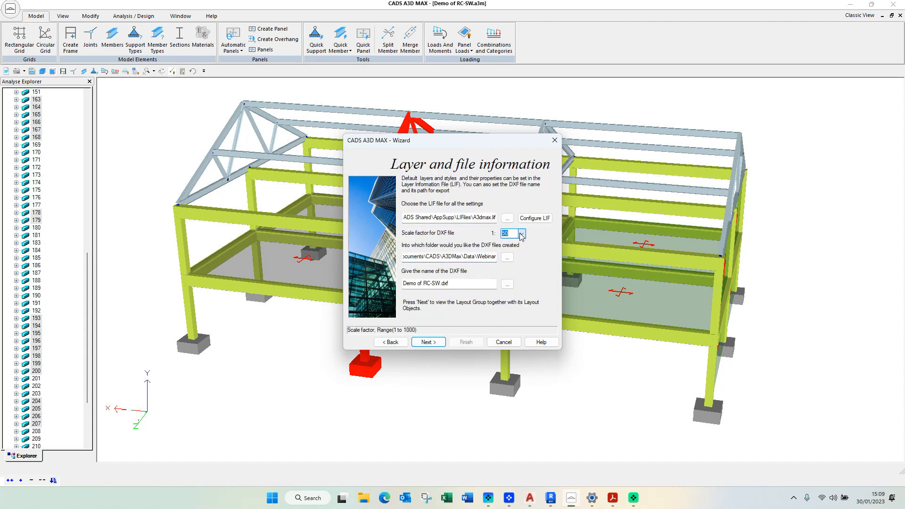
pyautogui.click(445, 343)
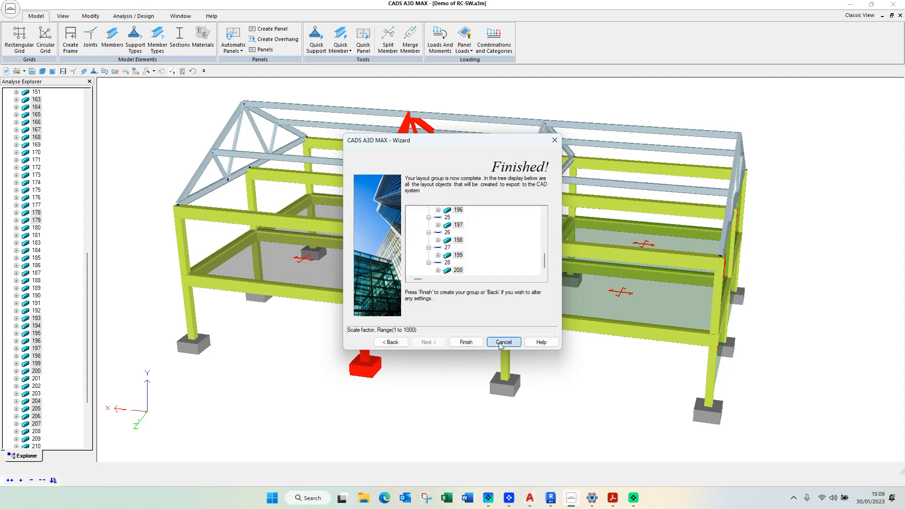
pyautogui.click(502, 342)
# Step: Check the available designer exports and open the Layout Group Editor for DXF export
pyautogui.click(10, 9)
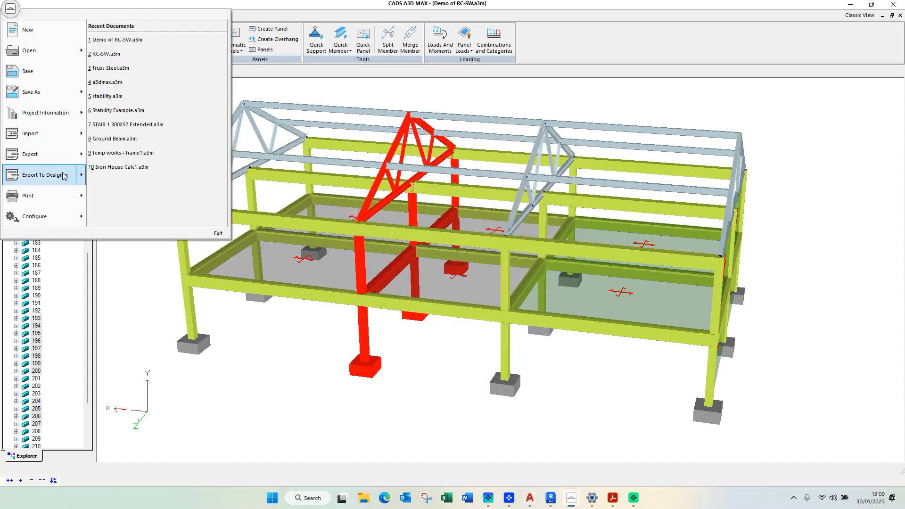
pyautogui.moveTo(81, 179)
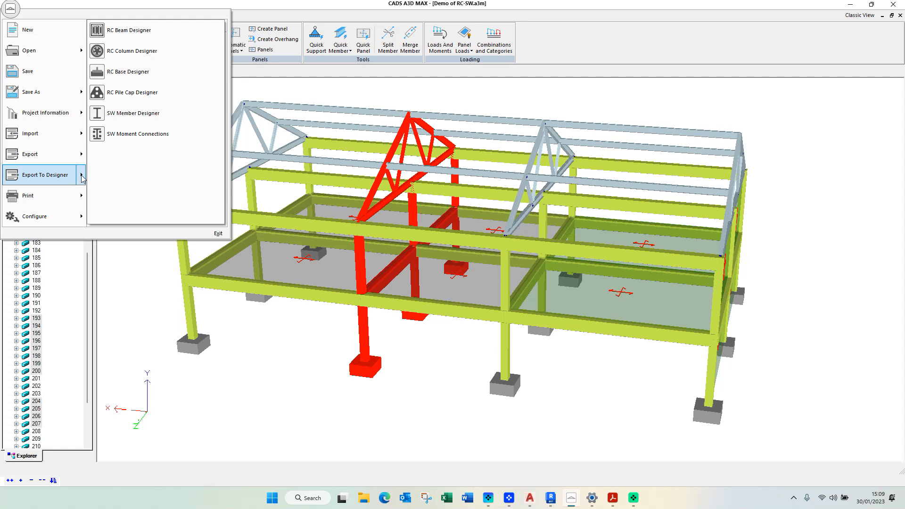
pyautogui.moveTo(83, 156)
pyautogui.scroll(-1, 125, 185)
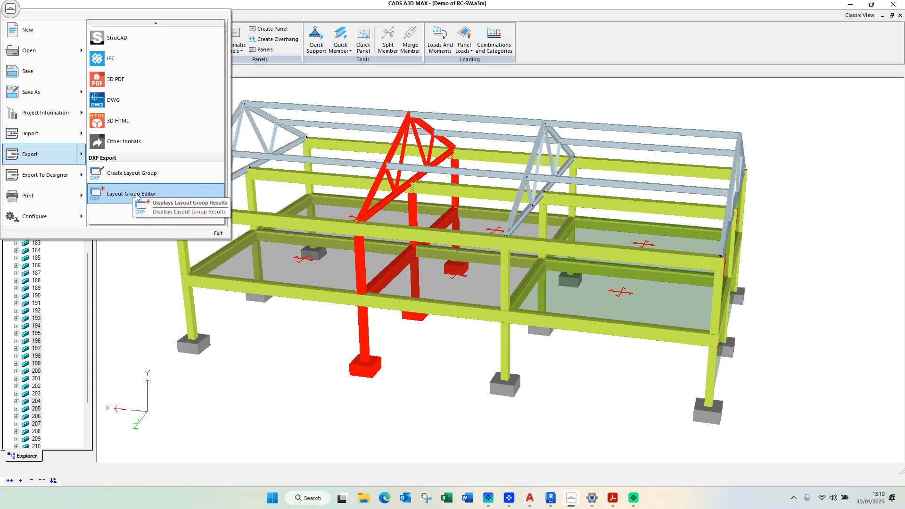
pyautogui.click(137, 194)
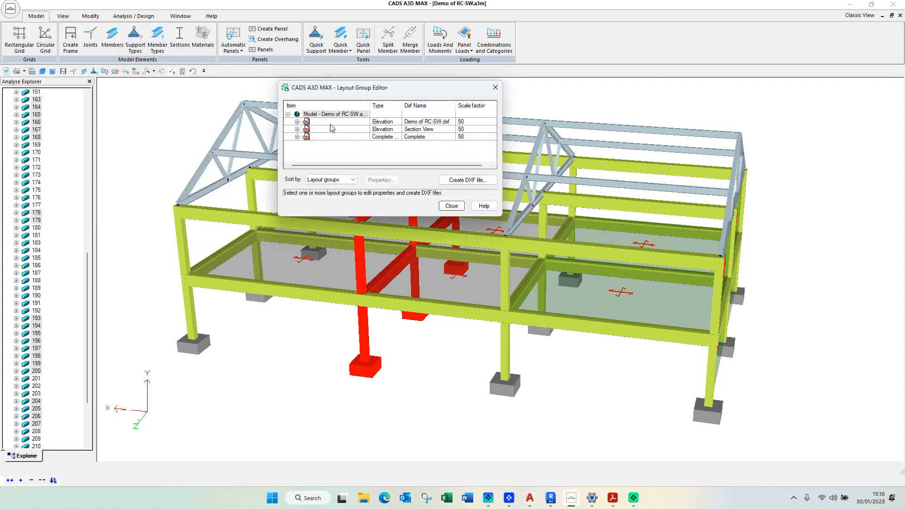
# Step: Review the three layout groups and the Complete Model group's properties, including its scale factor, and close the editor unchanged
pyautogui.click(332, 123)
pyautogui.click(336, 129)
pyautogui.click(337, 137)
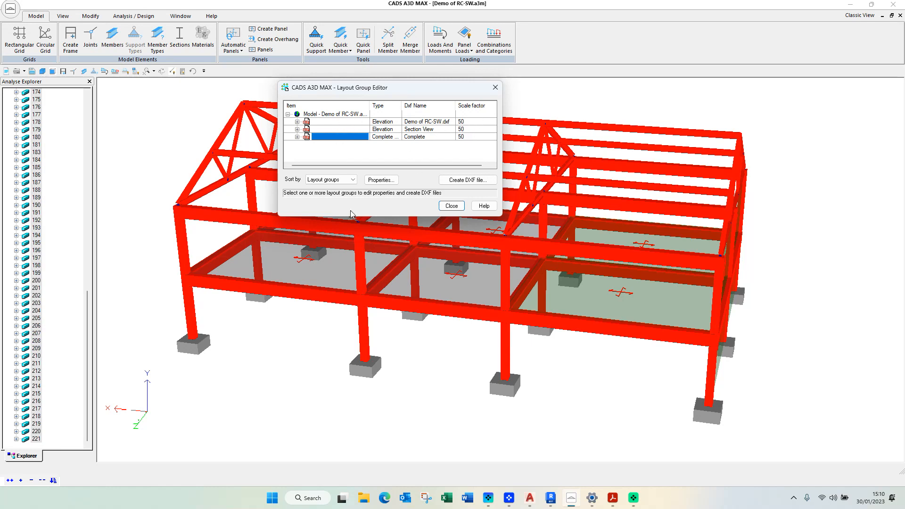
pyautogui.click(381, 180)
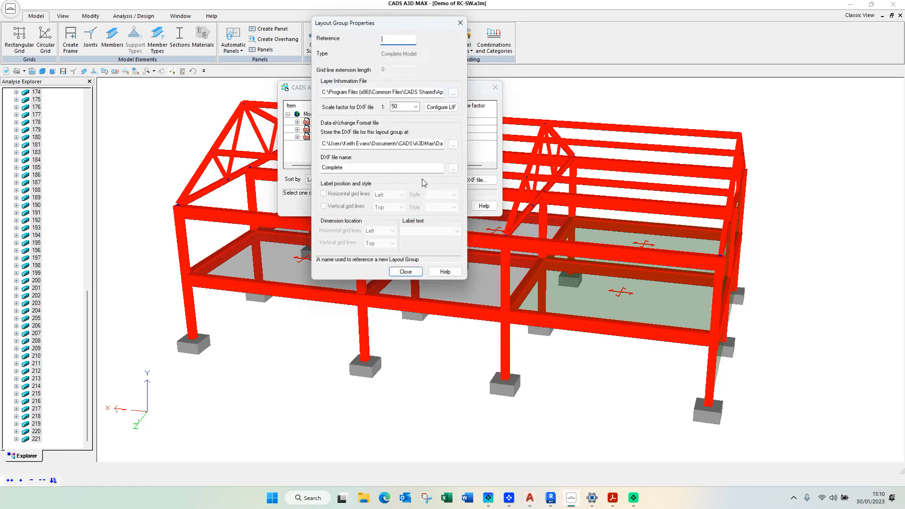
pyautogui.click(417, 106)
pyautogui.click(418, 107)
pyautogui.click(463, 20)
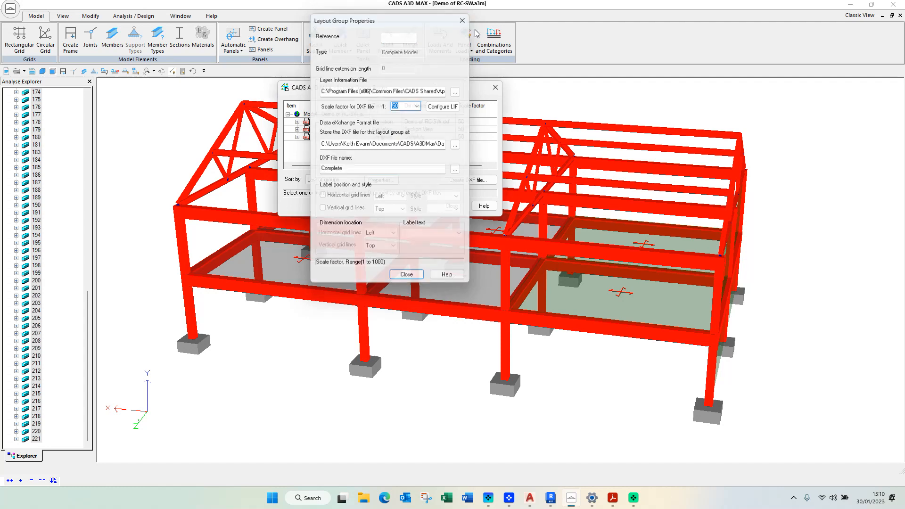
pyautogui.click(496, 88)
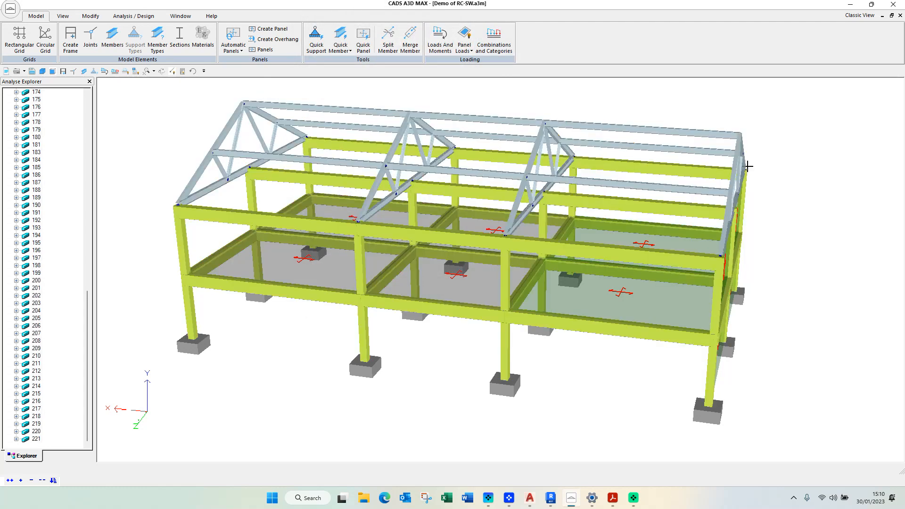
# Step: Switch to AutoCAD and examine the exported long elevation's grid lines, floor levels and RC beam and column labels
pyautogui.click(530, 500)
pyautogui.scroll(4, 188, 166)
pyautogui.scroll(-3, 203, 166)
pyautogui.moveTo(367, 151); pyautogui.dragTo(393, 167, button='middle')
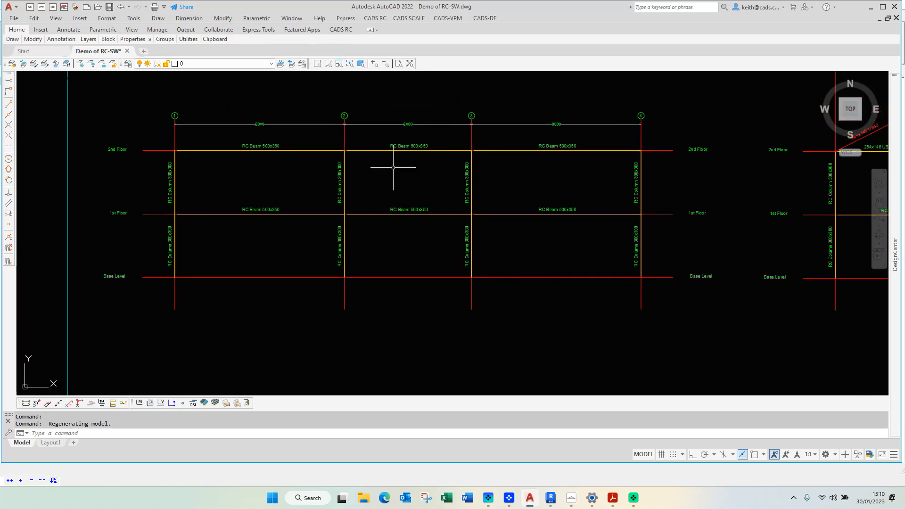
pyautogui.scroll(-5, 393, 168)
pyautogui.moveTo(577, 149); pyautogui.dragTo(475, 154, button='middle')
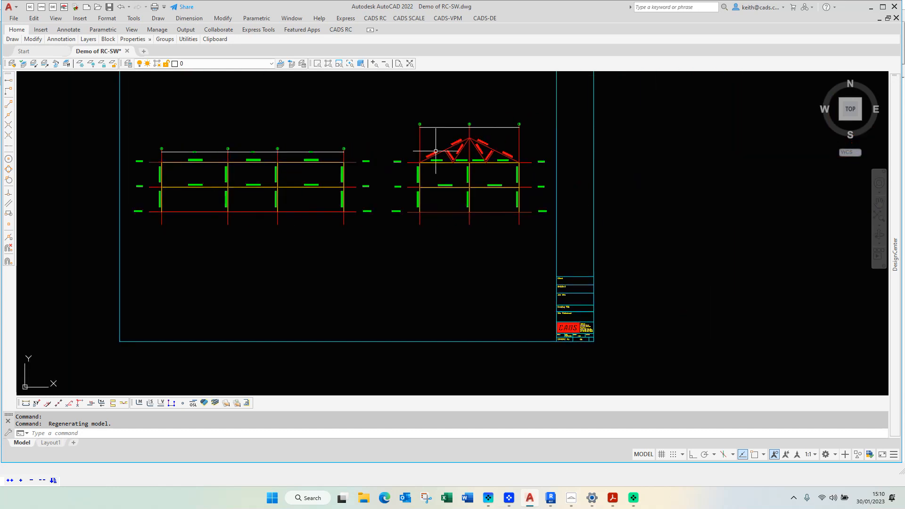
pyautogui.scroll(2, 475, 155)
pyautogui.scroll(4, 241, 172)
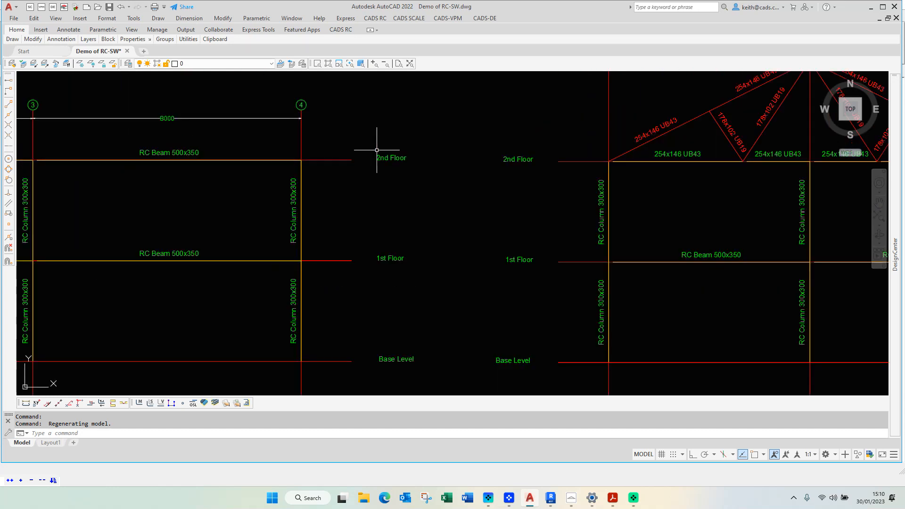
pyautogui.scroll(-4, 326, 189)
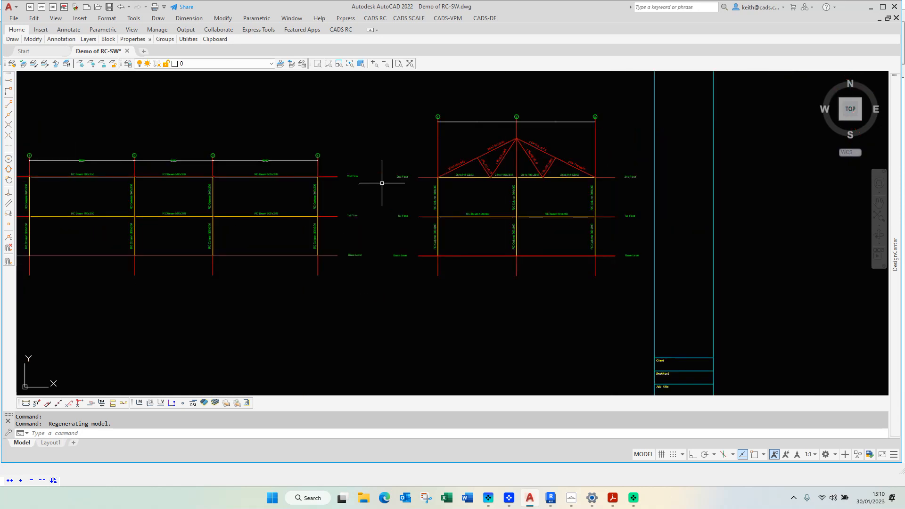
# Step: Examine the exported section view beside the long elevation, including the section size labels on the roof truss members
pyautogui.scroll(3, 625, 144)
pyautogui.scroll(-6, 625, 144)
pyautogui.moveTo(502, 162); pyautogui.dragTo(647, 186, button='middle')
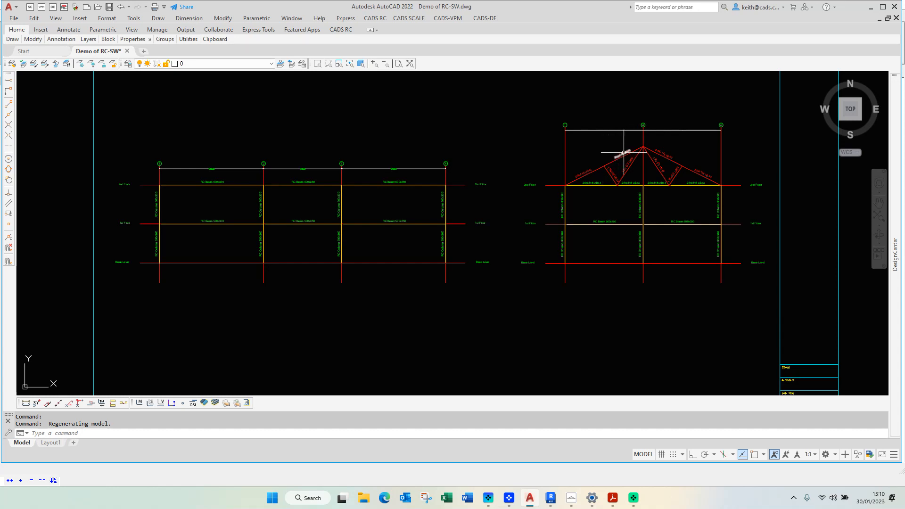
pyautogui.scroll(8, 625, 152)
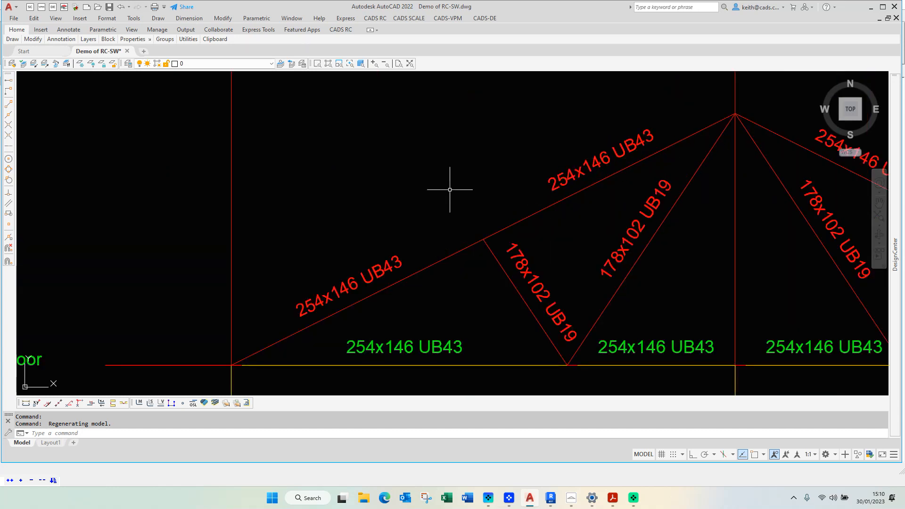
pyautogui.scroll(-6, 446, 190)
pyautogui.scroll(-5, 445, 191)
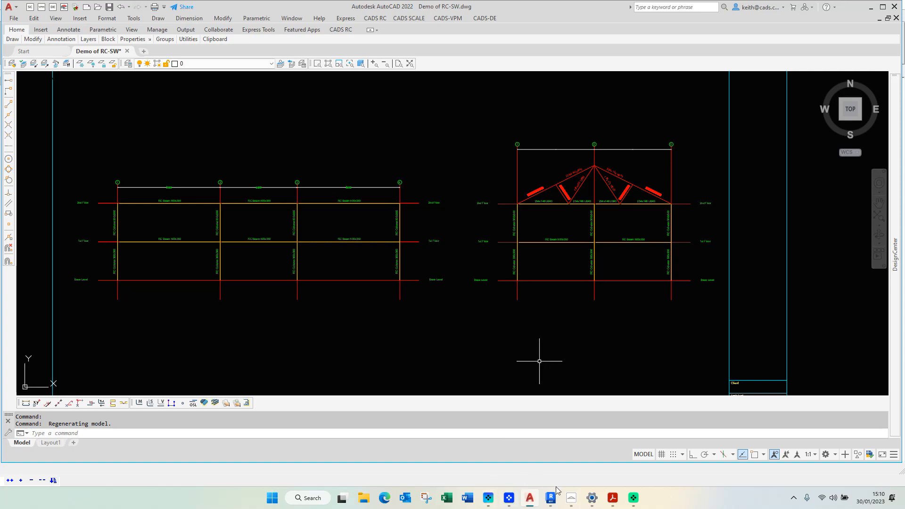
# Step: Switch to CADS A3D MAX and review the available export formats, such as IFC, 3D PDF, DWG and 3D HTML
pyautogui.click(572, 499)
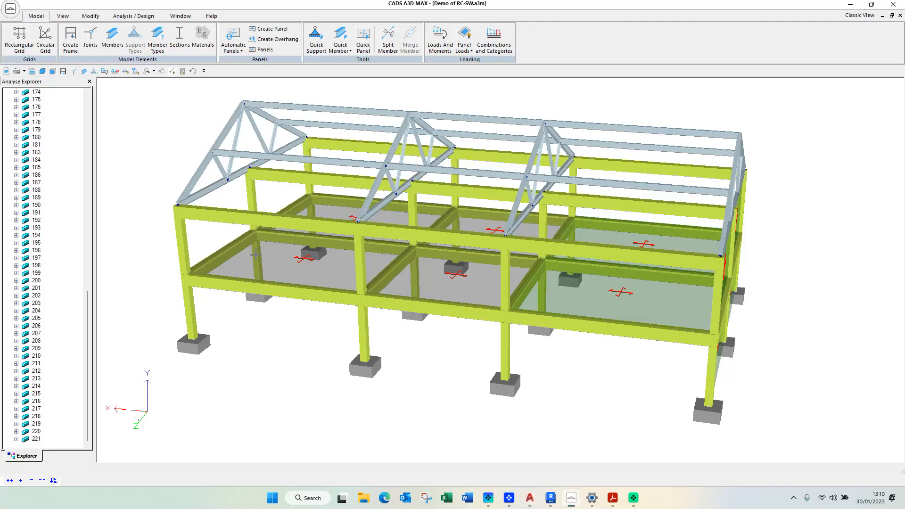
pyautogui.click(11, 9)
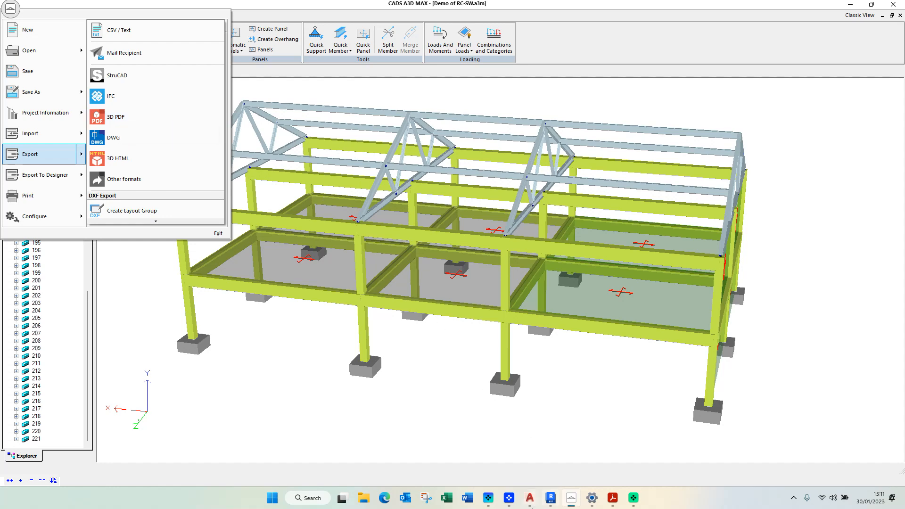
pyautogui.click(528, 504)
# Step: Switch to Acrobat Reader and examine the frame and roof trusses in the 3D PDF from several angles and distances
pyautogui.click(613, 499)
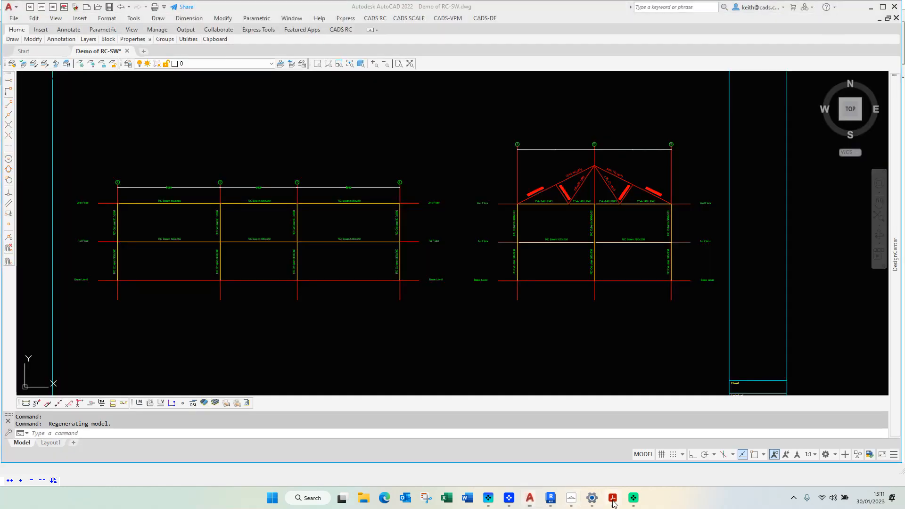
pyautogui.moveTo(489, 285); pyautogui.dragTo(492, 303)
pyautogui.scroll(-2, 492, 302)
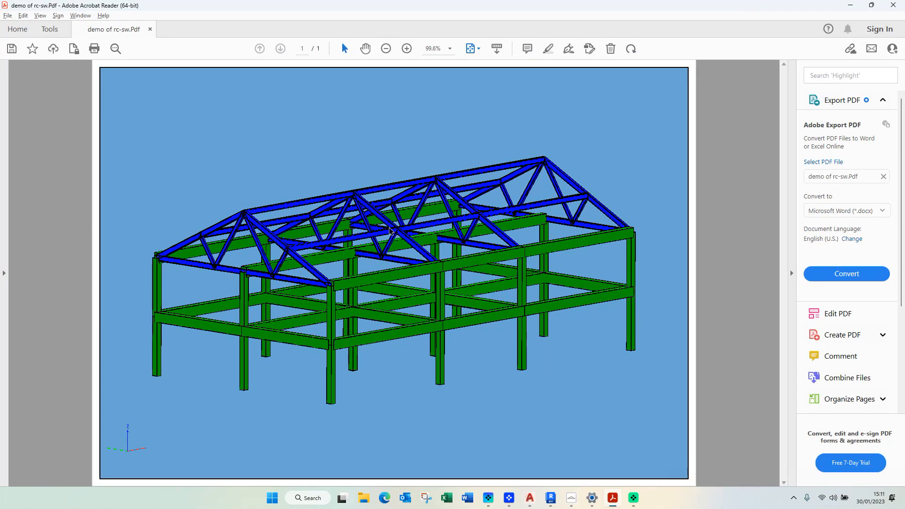
pyautogui.moveTo(364, 246)
pyautogui.mouseDown()
pyautogui.moveTo(361, 261)
pyautogui.moveTo(356, 245)
pyautogui.mouseUp()
pyautogui.scroll(6, 402, 243)
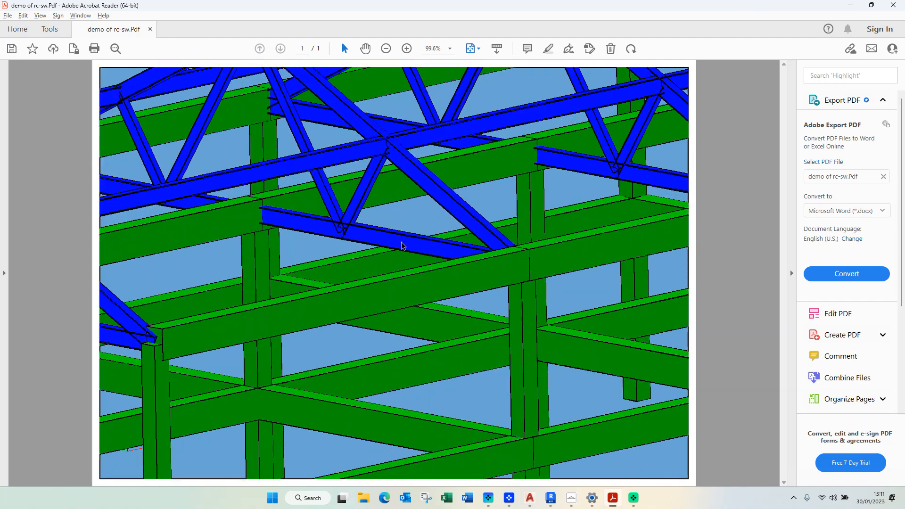
pyautogui.scroll(-6, 401, 246)
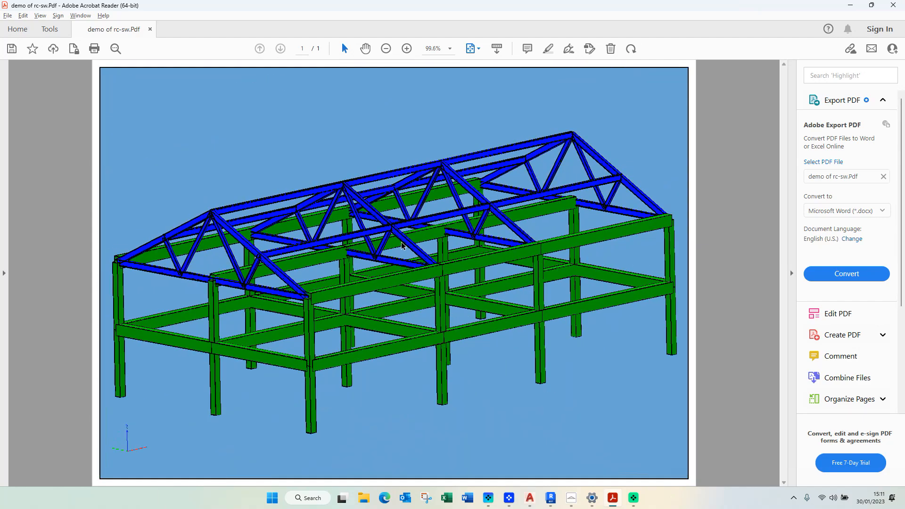
pyautogui.moveTo(382, 249); pyautogui.dragTo(368, 234)
# Step: Show the 3D PDF's saved views MeasurementView2 and MeasurementView4, and restore the Default view
pyautogui.rightClick(395, 106)
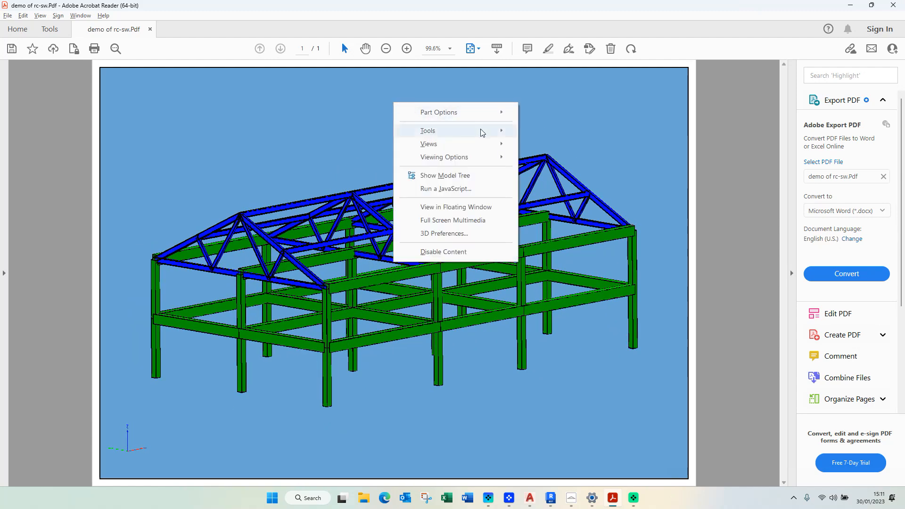
pyautogui.moveTo(502, 147)
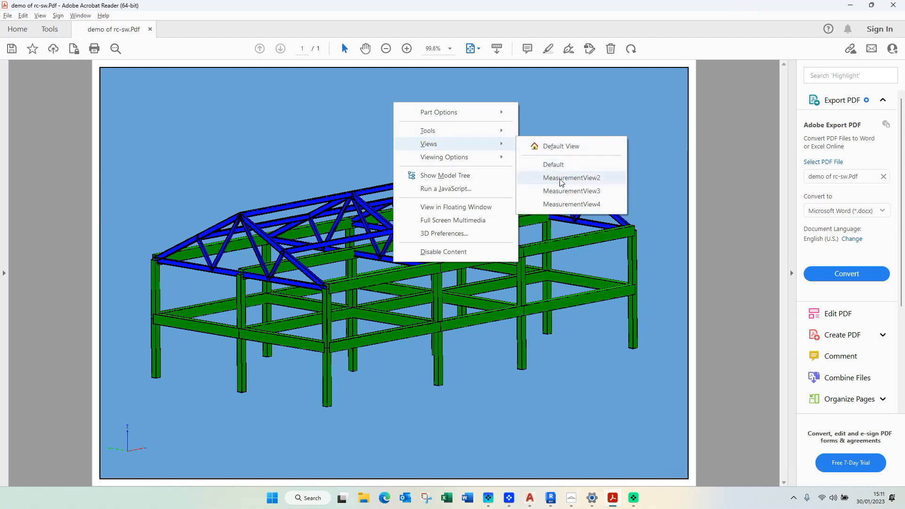
pyautogui.click(571, 178)
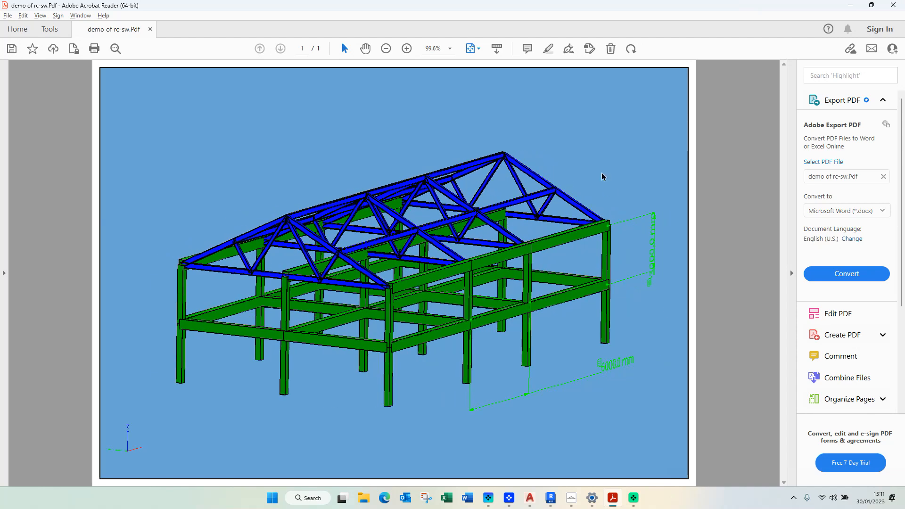
pyautogui.rightClick(598, 145)
pyautogui.moveTo(657, 185)
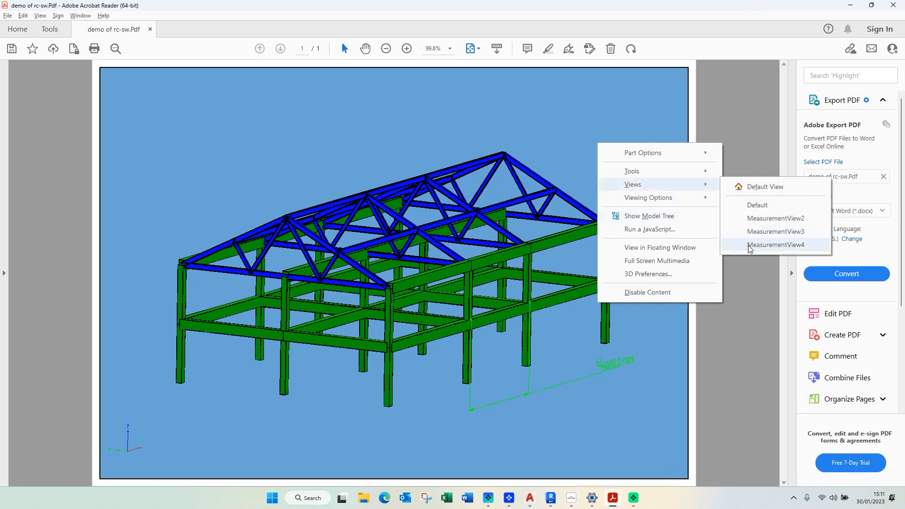
pyautogui.click(753, 246)
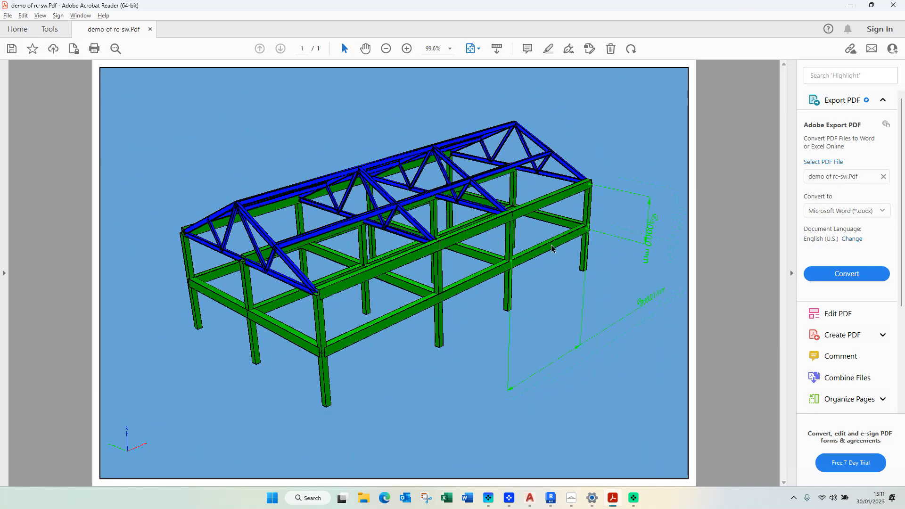
pyautogui.rightClick(348, 117)
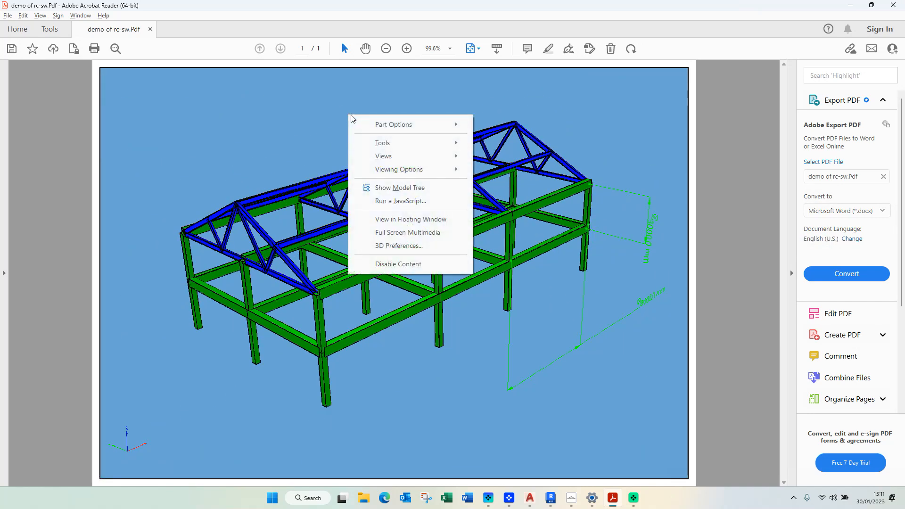
pyautogui.moveTo(397, 157)
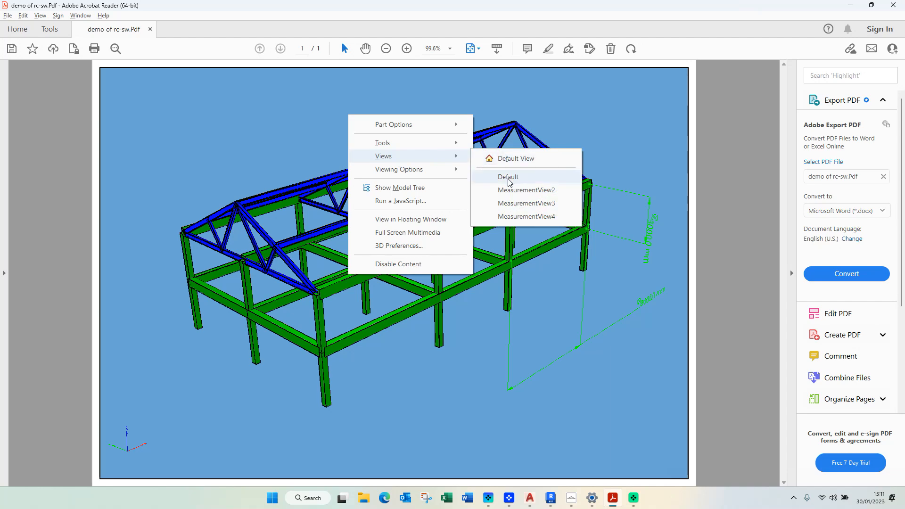
pyautogui.click(507, 177)
# Step: Review the model render modes and inspect the 3D PDF frame in full-screen multimedia mode before leaving it
pyautogui.rightClick(474, 137)
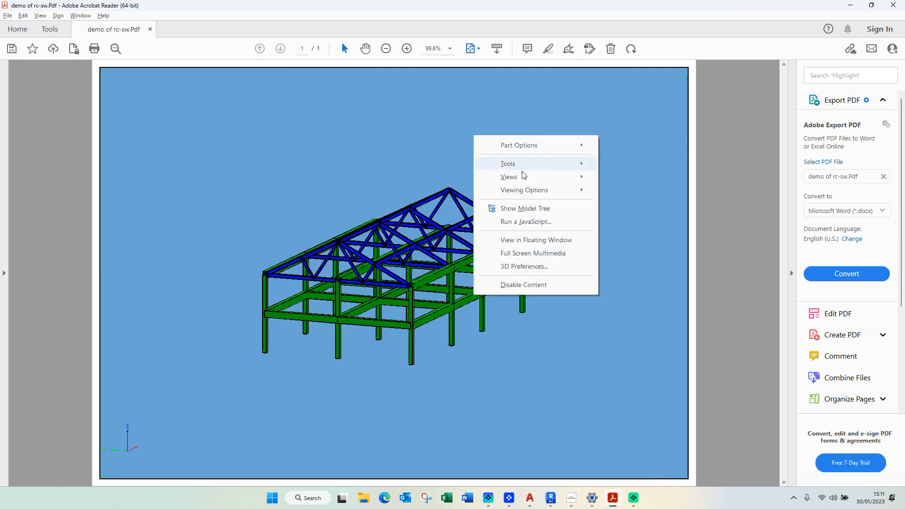
pyautogui.moveTo(574, 185)
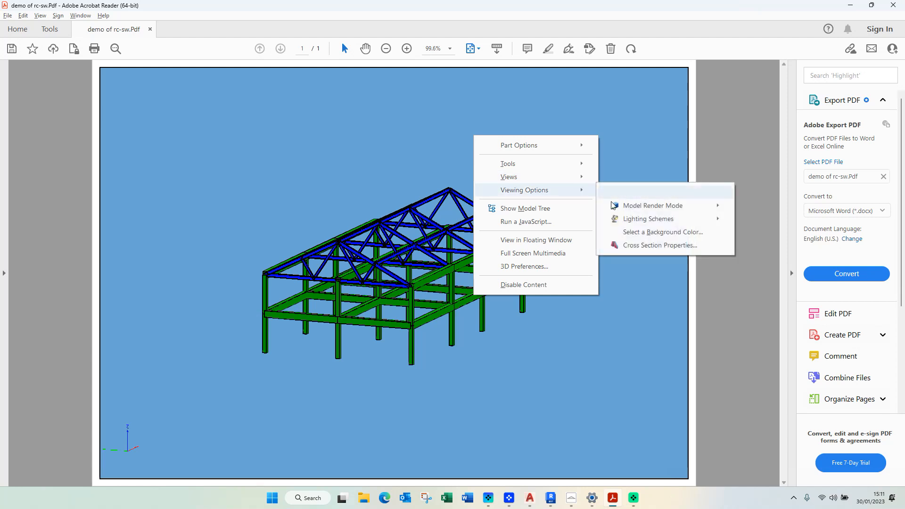
pyautogui.moveTo(666, 212)
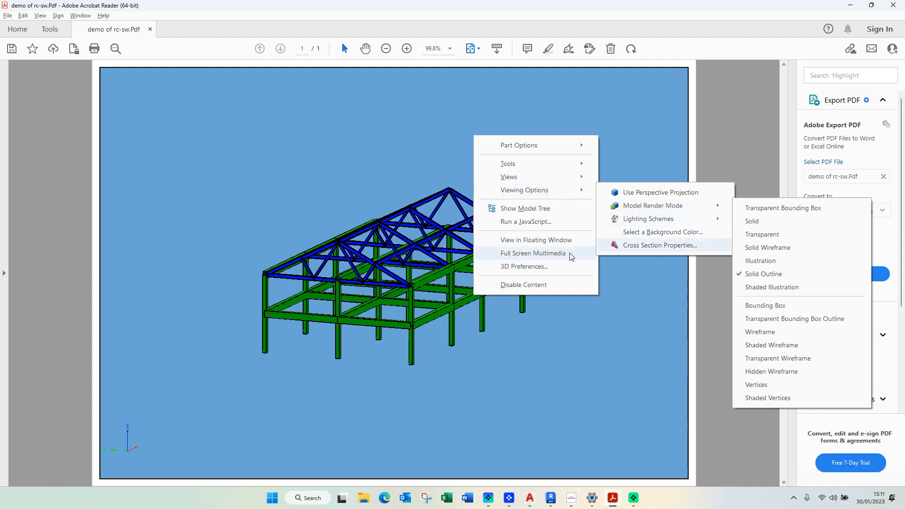
pyautogui.click(550, 253)
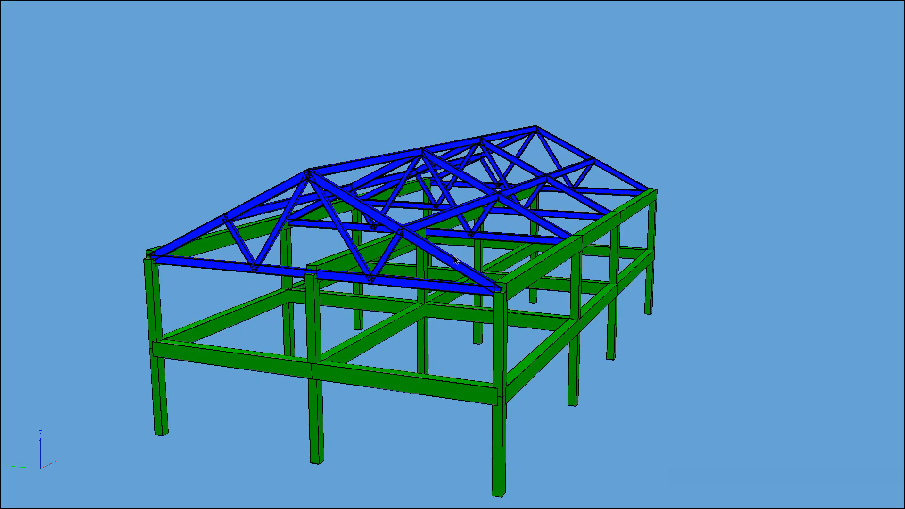
pyautogui.rightClick(313, 268)
pyautogui.click(337, 219)
pyautogui.moveTo(368, 211); pyautogui.dragTo(370, 157)
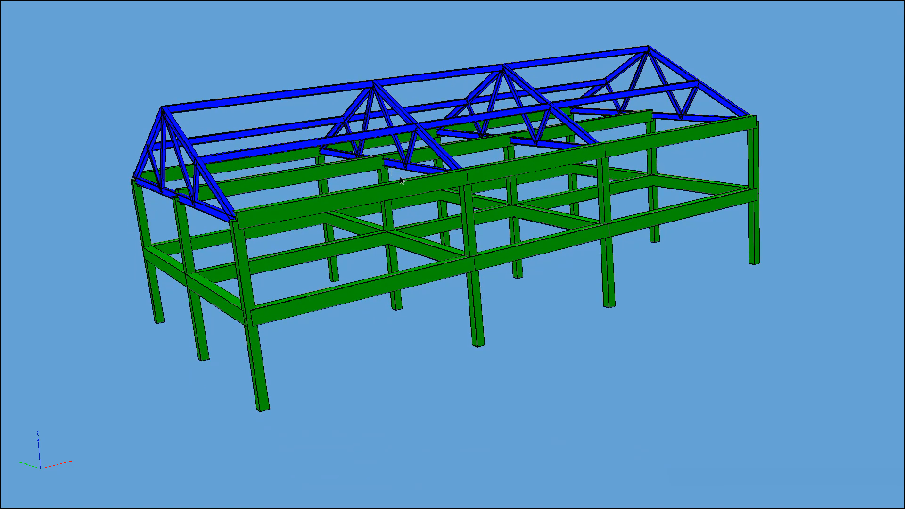
pyautogui.moveTo(392, 210); pyautogui.dragTo(439, 227)
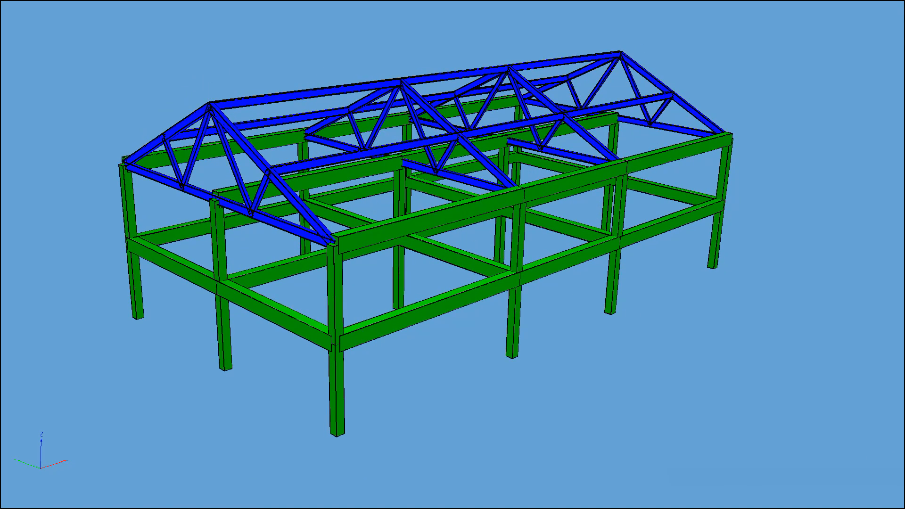
pyautogui.press('Escape')
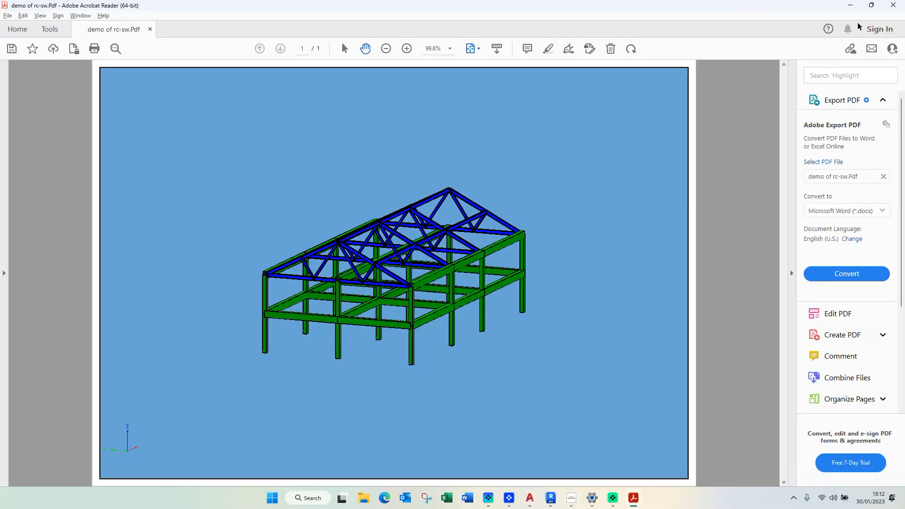
# Step: Cancel closing the 3D PDF and switch to Revit to view the transferred frame model in the 3D view
pyautogui.click(891, 8)
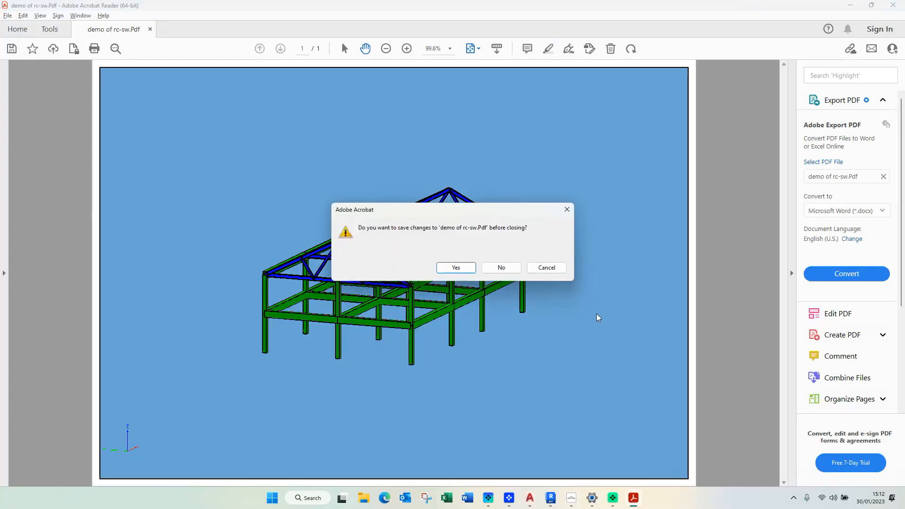
pyautogui.click(540, 269)
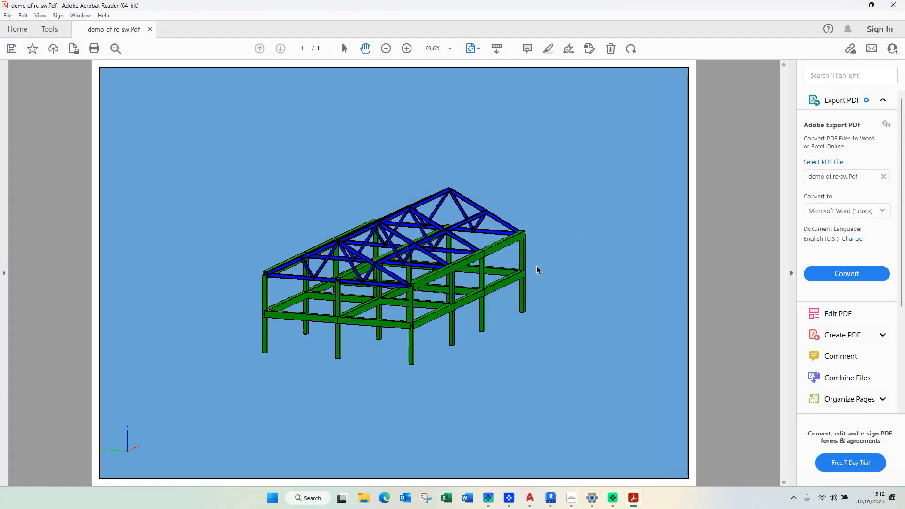
pyautogui.click(552, 498)
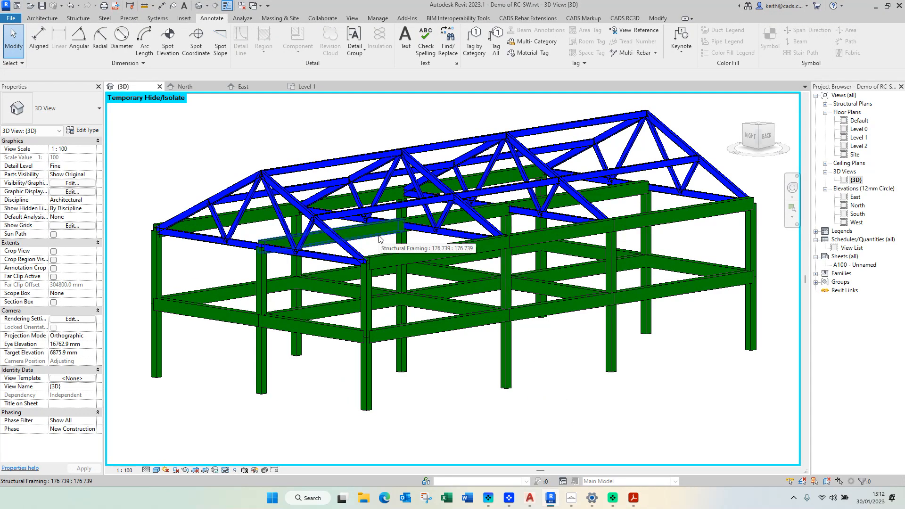
# Step: Switch to CADS A3D MAX, review its export formats including the IFC option, and return to the Revit model
pyautogui.click(572, 498)
pyautogui.click(10, 8)
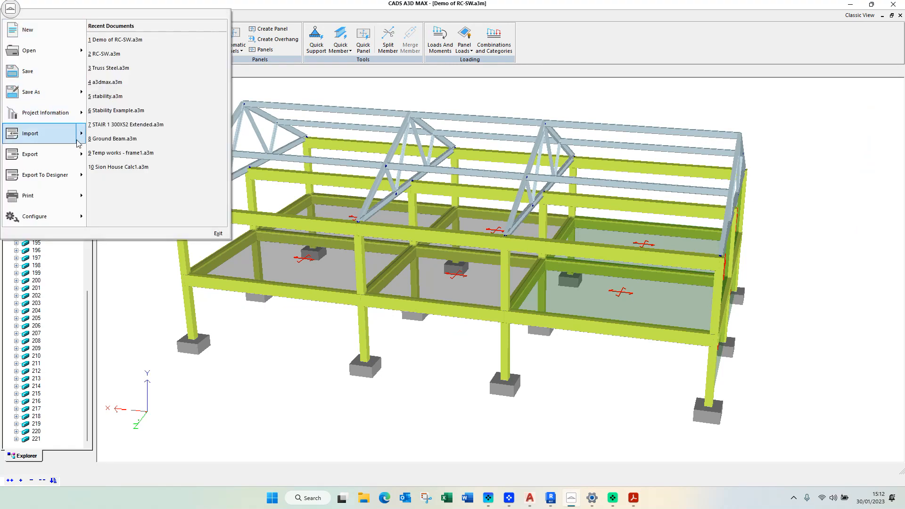
pyautogui.click(84, 155)
pyautogui.moveTo(153, 95)
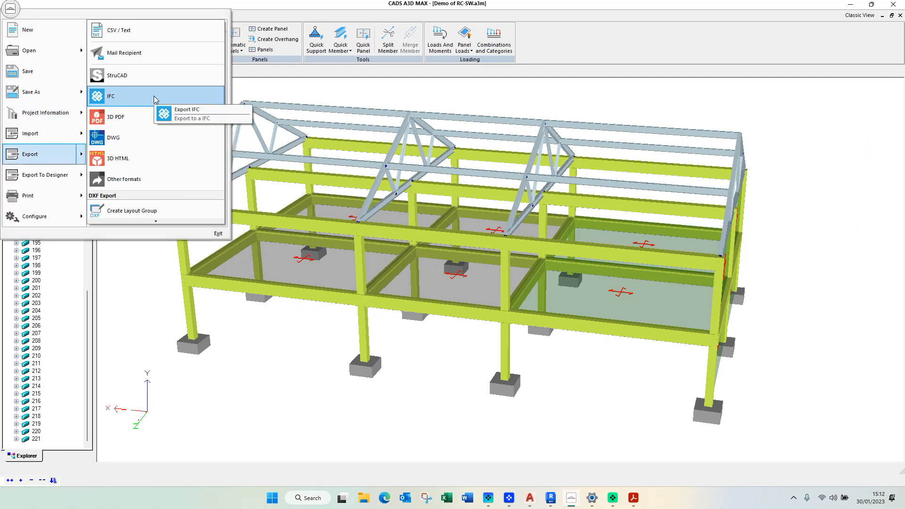
pyautogui.click(615, 145)
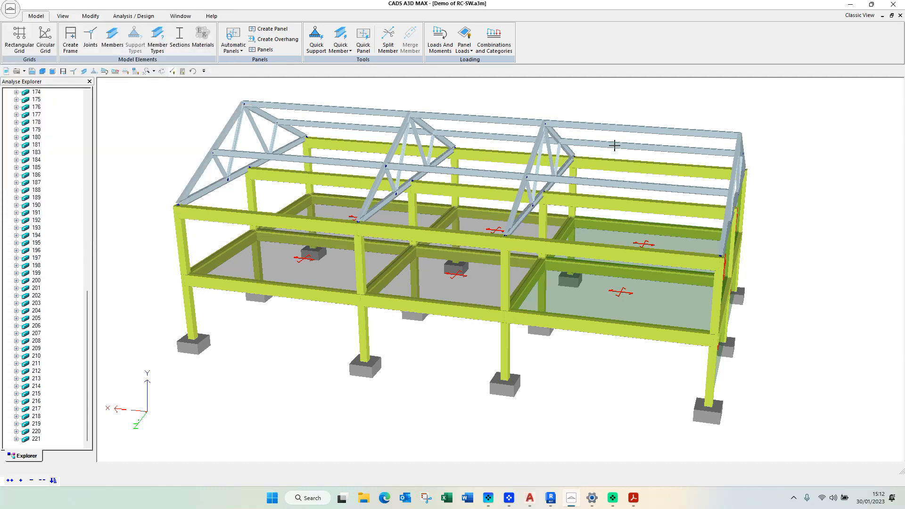
pyautogui.click(851, 6)
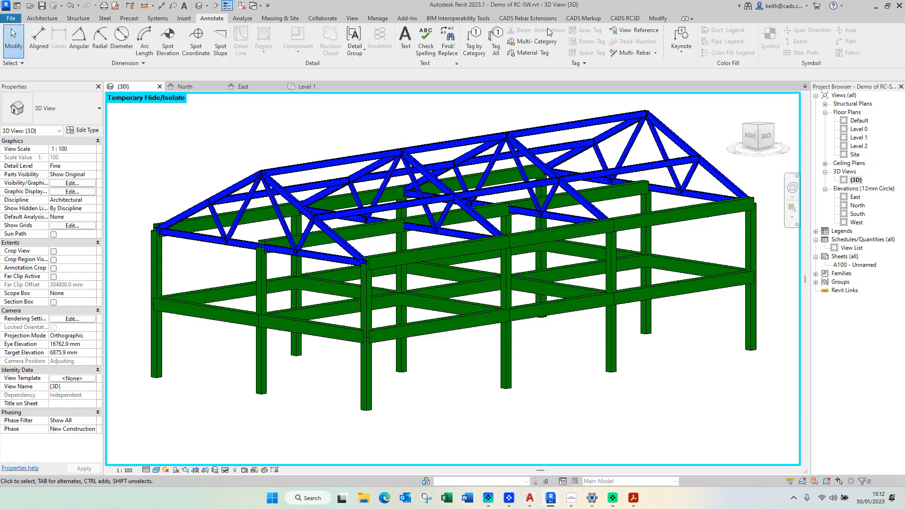
# Step: Review the file types Revit can open, including IFC, without opening a file
pyautogui.scroll(-3, 383, 184)
pyautogui.scroll(4, 383, 184)
pyautogui.scroll(-1, 383, 184)
pyautogui.click(11, 18)
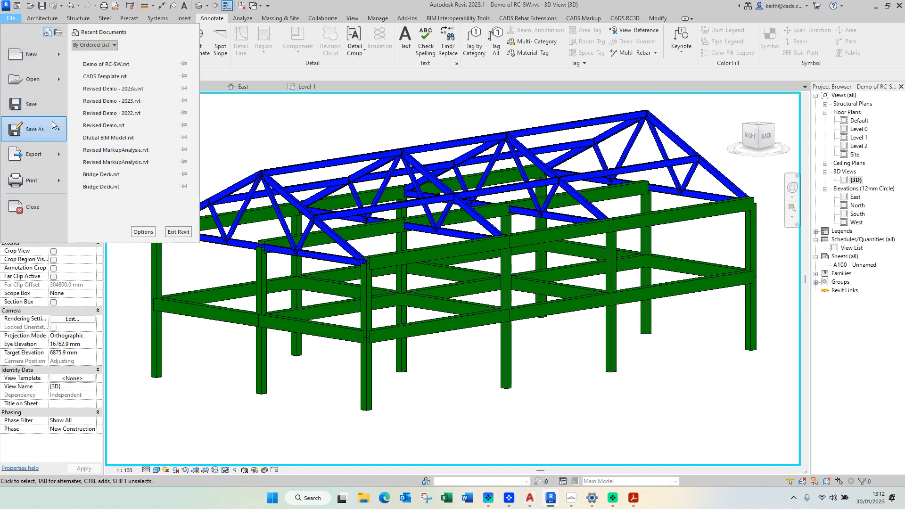
pyautogui.moveTo(61, 81)
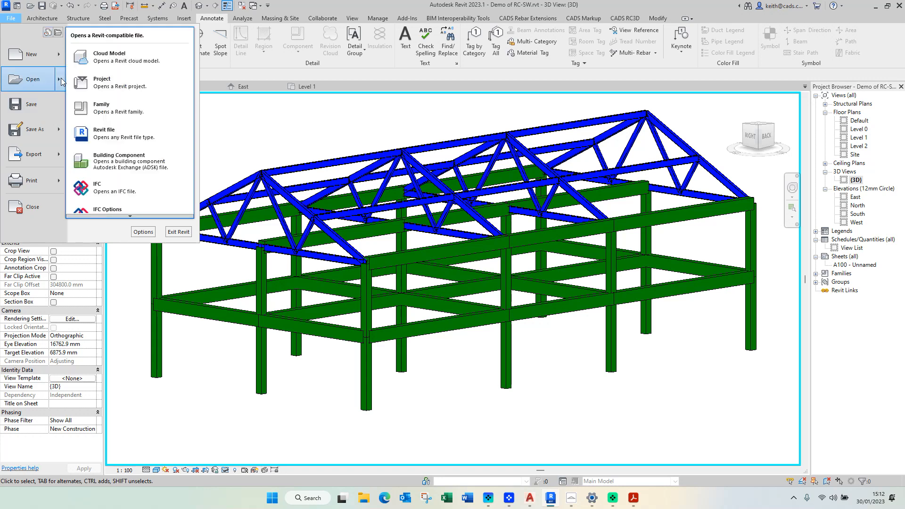
pyautogui.click(323, 146)
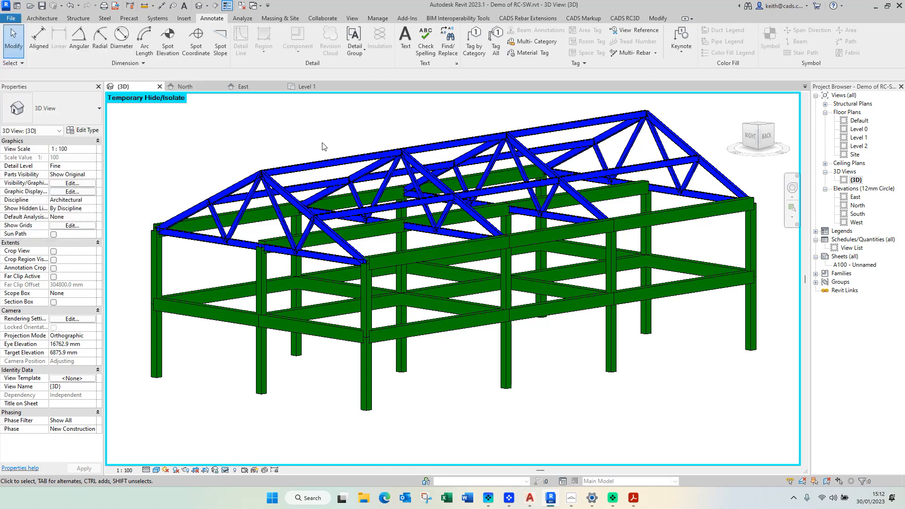
# Step: Show the North elevation, the East elevation and the Level 1 floor plan of the transferred frame
pyautogui.click(209, 89)
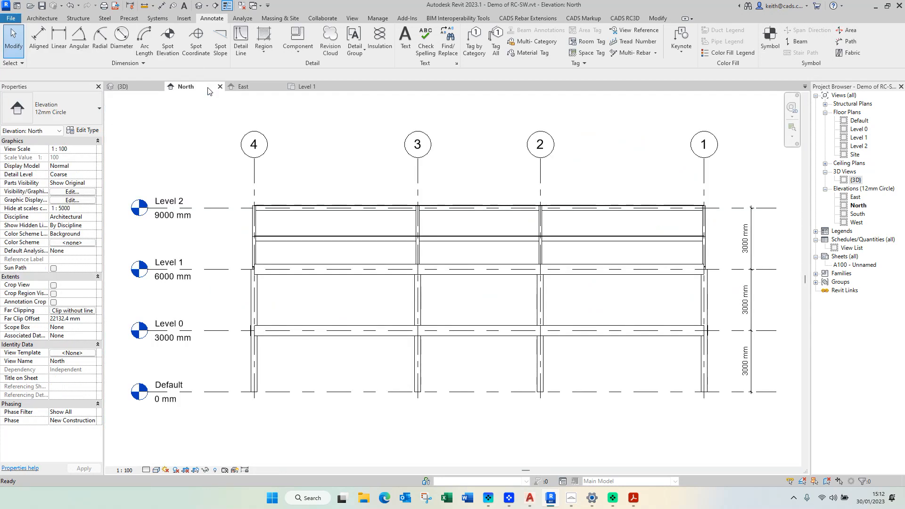
pyautogui.click(257, 91)
pyautogui.click(314, 89)
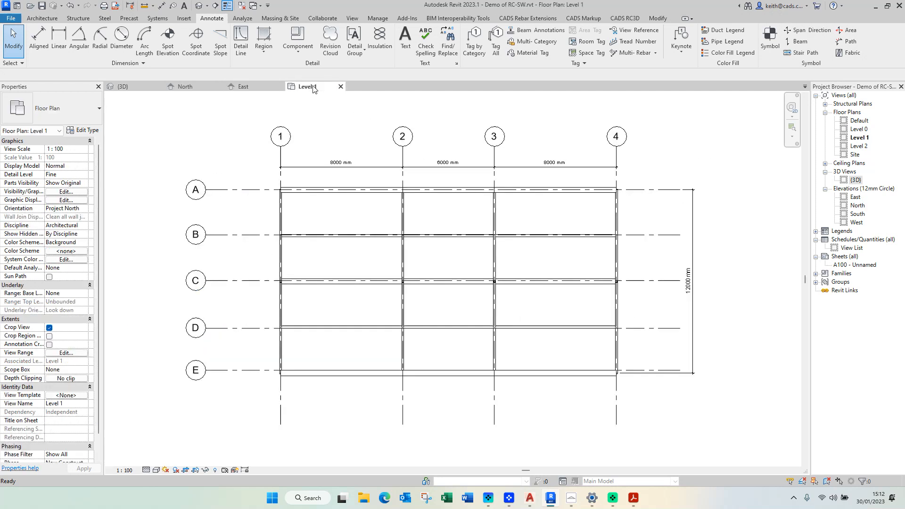